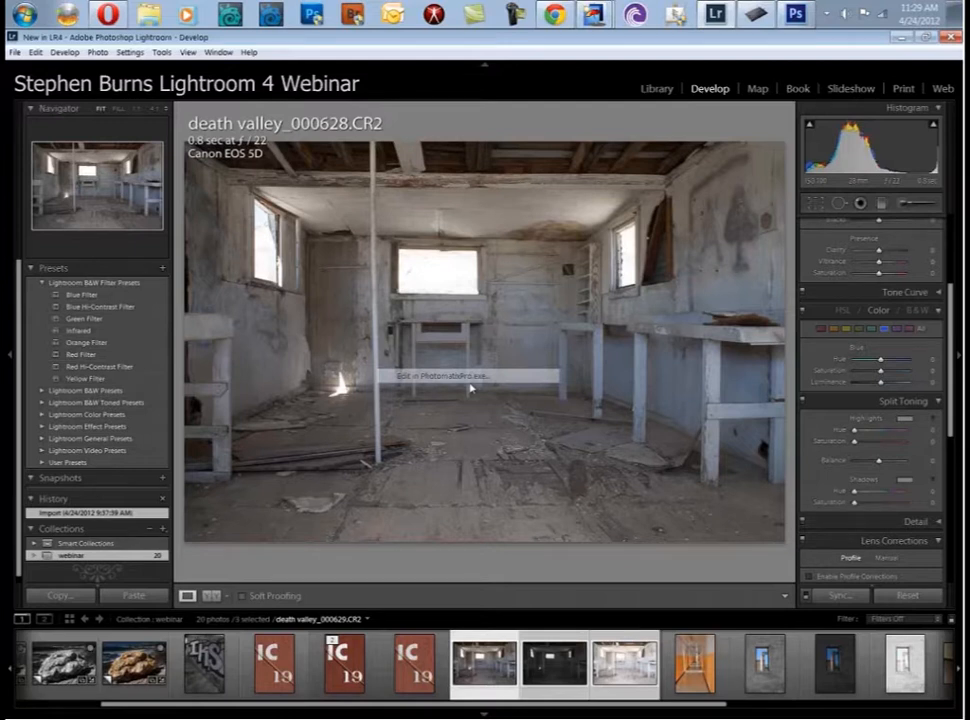
- Send the three selected death valley exposures to Photomatix Pro and merge them for HDR processing with the current preprocessing options
{"action": "left_click", "coordinate": [470, 382]}
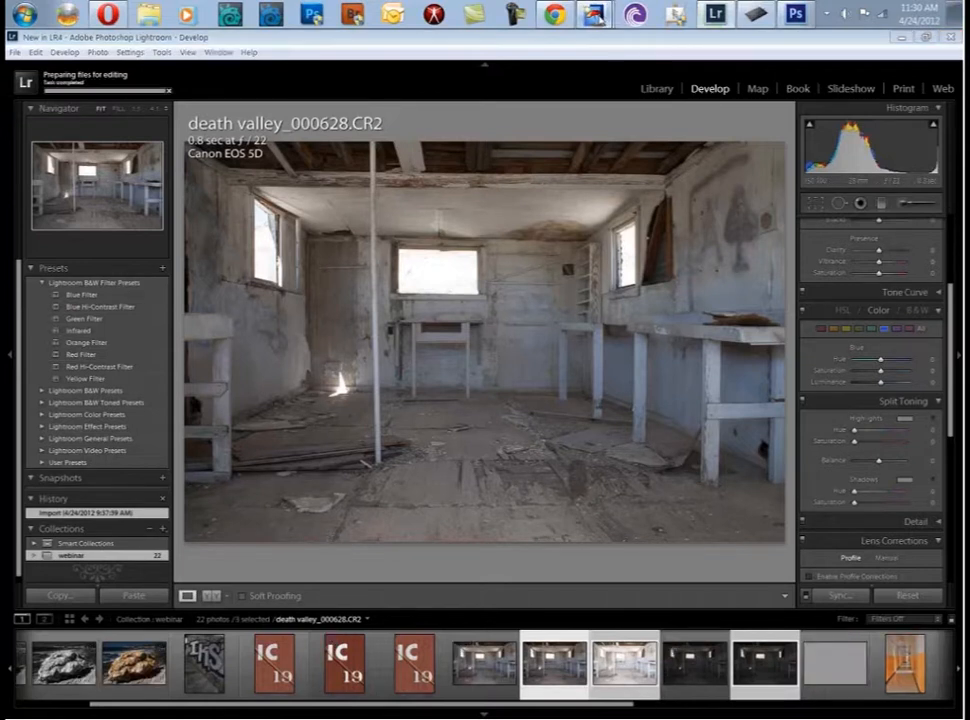
{"action": "mouse_move", "coordinate": [600, 19]}
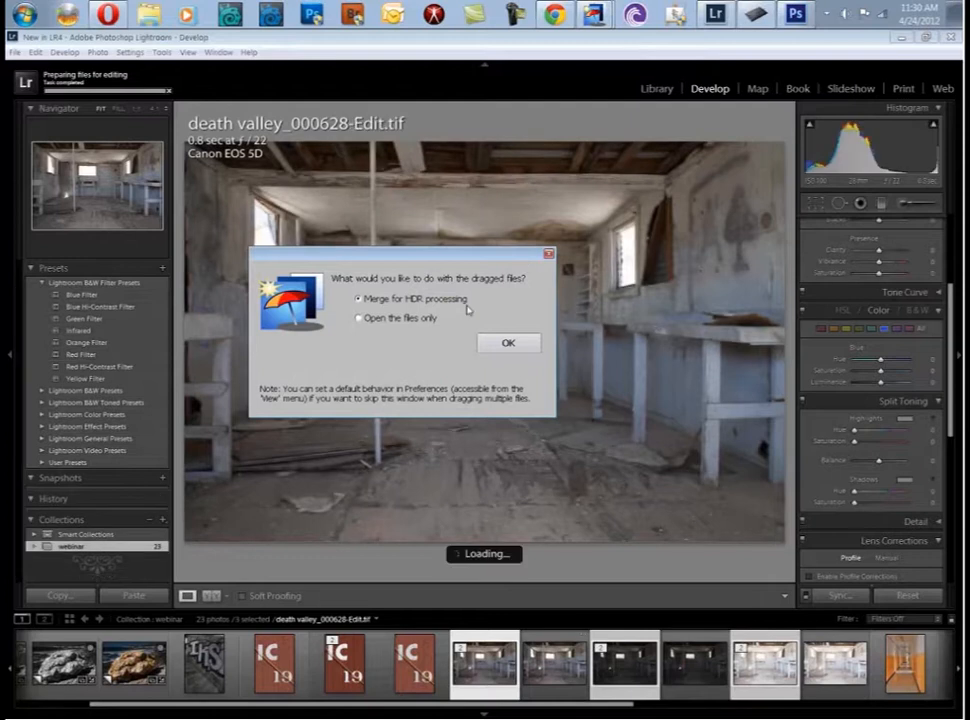
{"action": "left_click", "coordinate": [508, 342]}
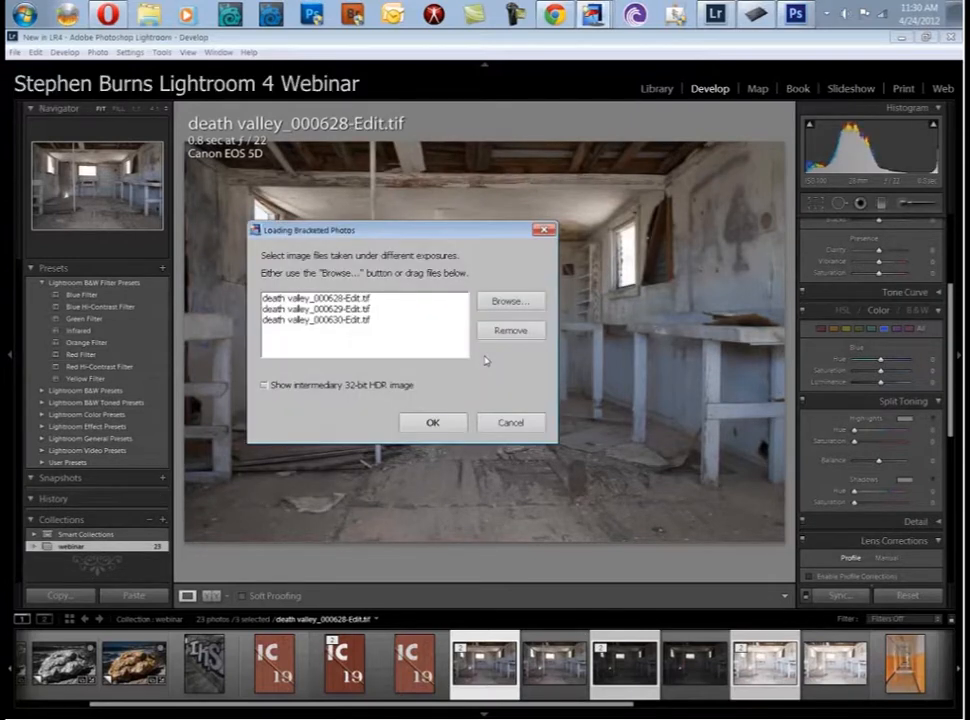
{"action": "left_click", "coordinate": [420, 423]}
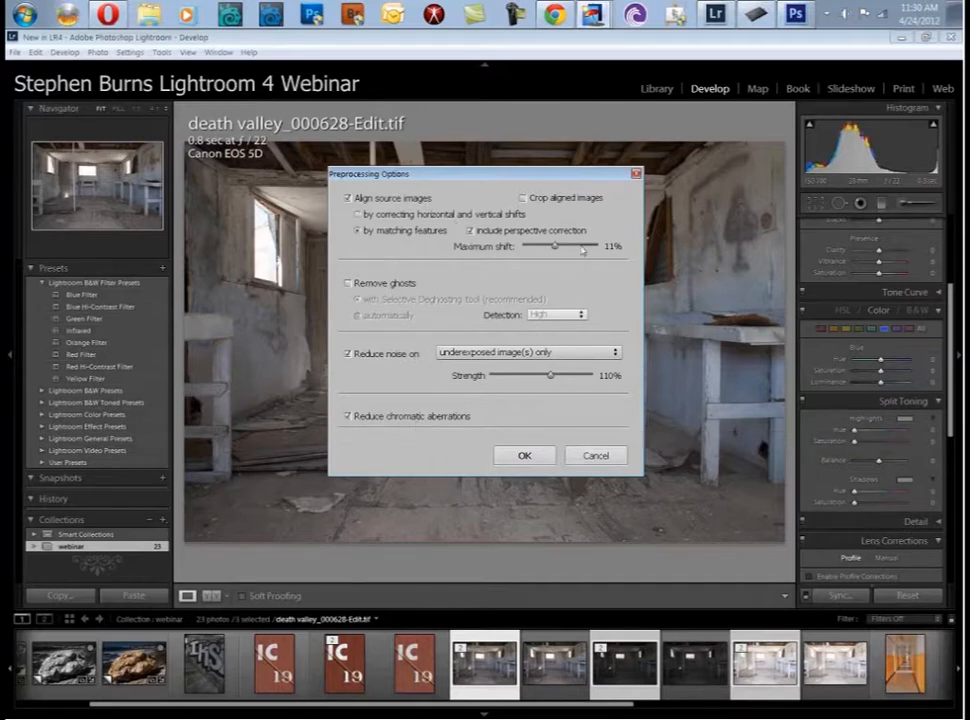
{"action": "left_click", "coordinate": [525, 456]}
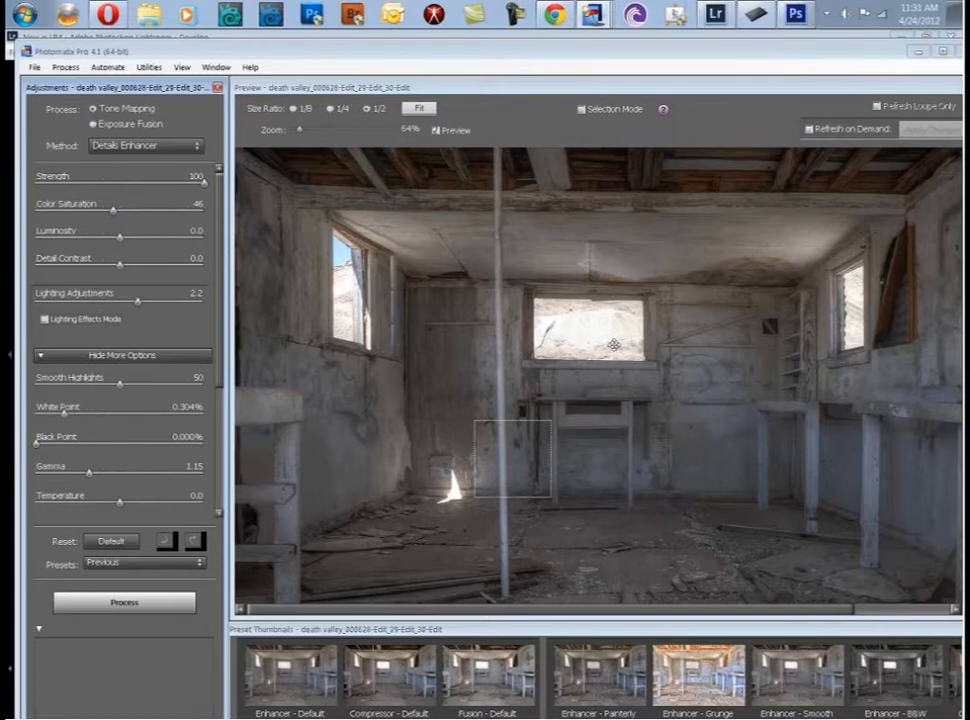
- Process the Details Enhancer tone mapping and save the result as death valley_tonemapped.tif in 16-bit TIFF format
{"action": "left_click", "coordinate": [582, 476]}
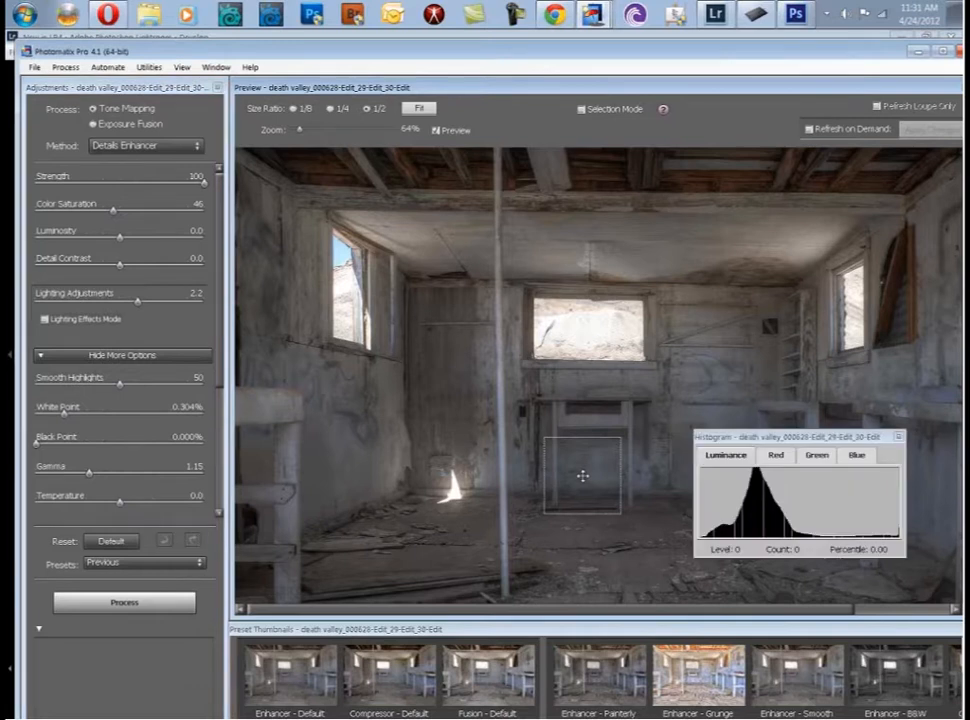
{"action": "left_click", "coordinate": [148, 604]}
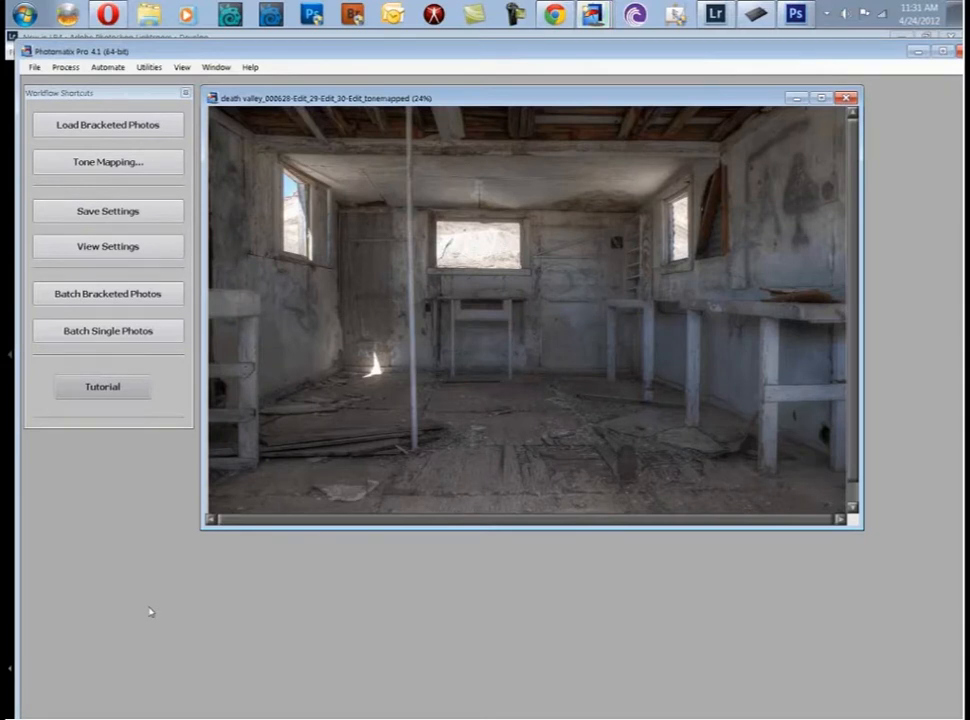
{"action": "key", "text": "ctrl+s"}
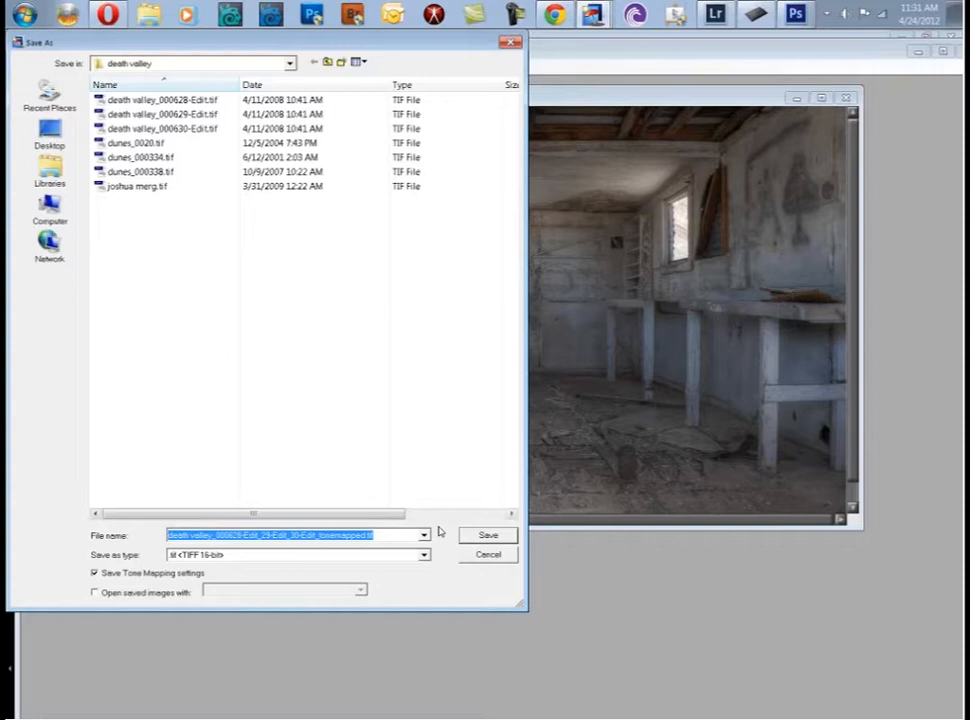
{"action": "left_click_drag", "start_coordinate": [320, 537], "coordinate": [220, 540]}
{"action": "key", "text": "BackSpace"}
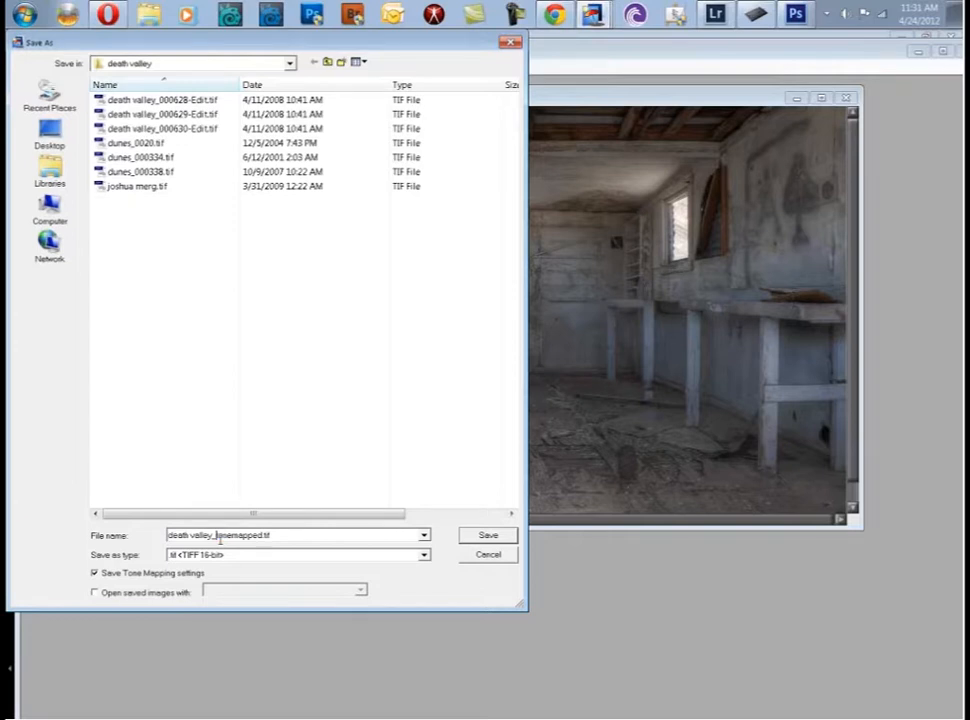
{"action": "left_click", "coordinate": [482, 535]}
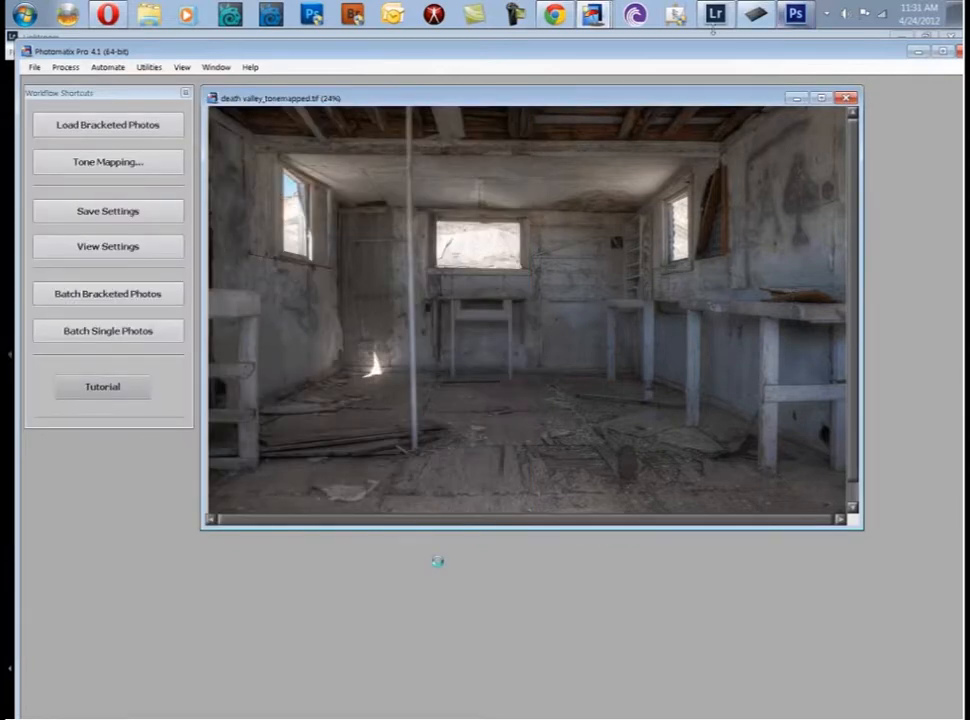
- Switch to Lightroom and look through the normal, dark and bright death valley exposures in the webinar collection
{"action": "left_click", "coordinate": [713, 29]}
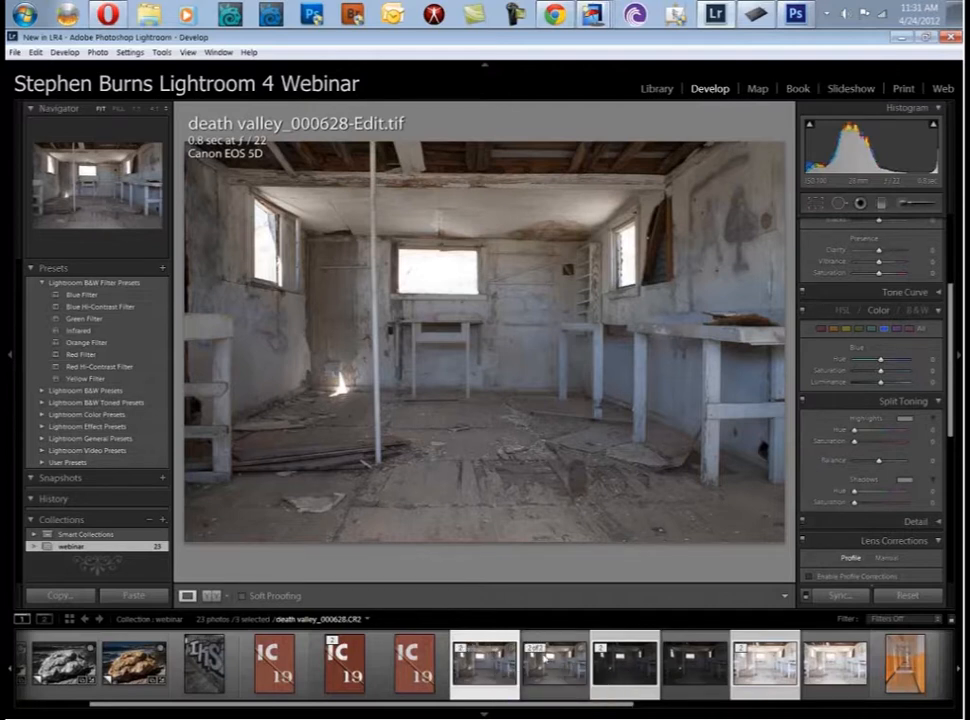
{"action": "left_click", "coordinate": [554, 662]}
{"action": "left_click", "coordinate": [624, 662]}
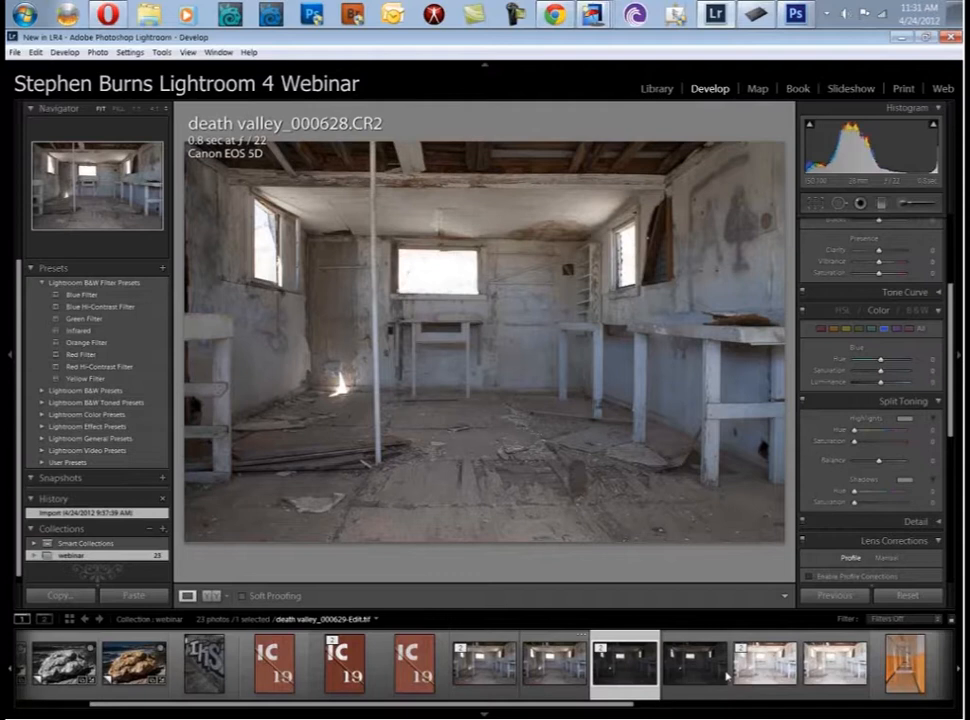
{"action": "left_click", "coordinate": [768, 662]}
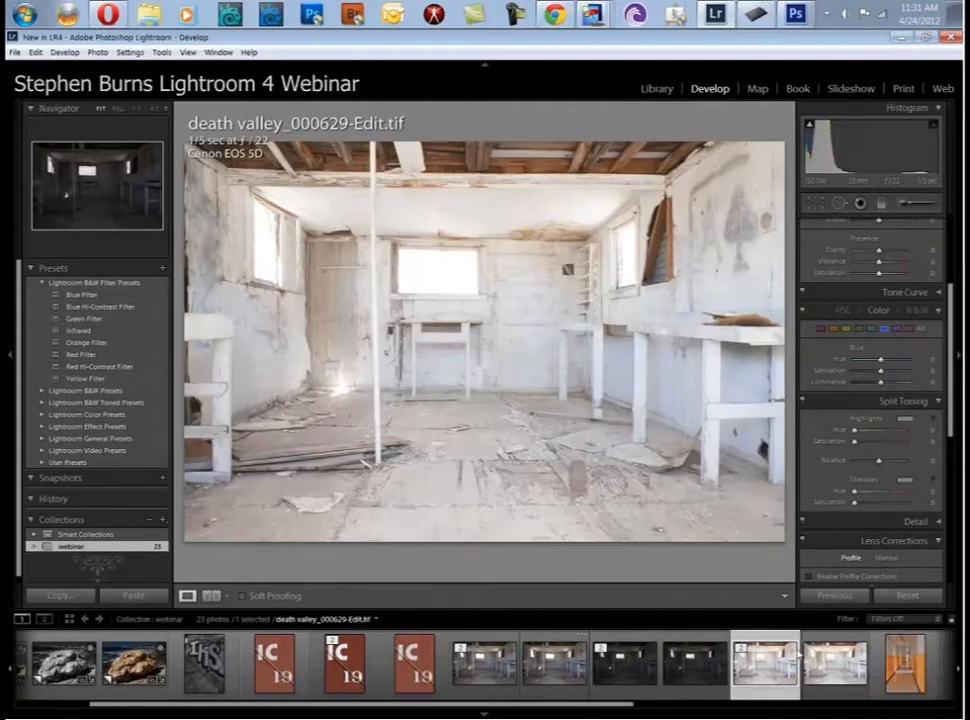
{"action": "left_click", "coordinate": [835, 662]}
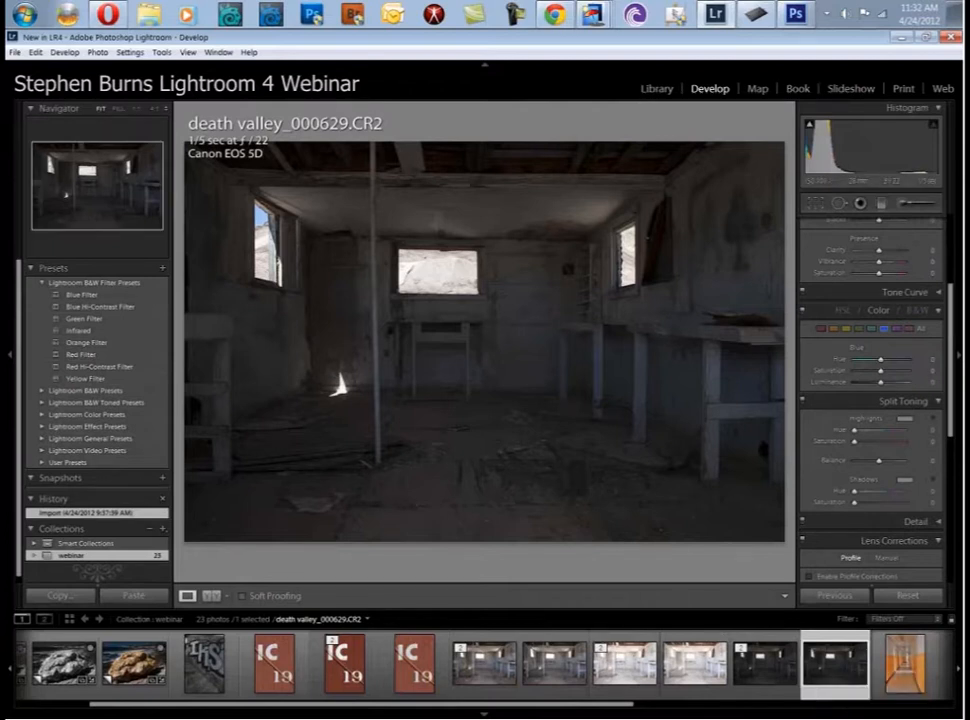
- Synchronize the 0 New In LR 4 folder in the Library, importing new photos and scanning for metadata updates
{"action": "left_click", "coordinate": [656, 90]}
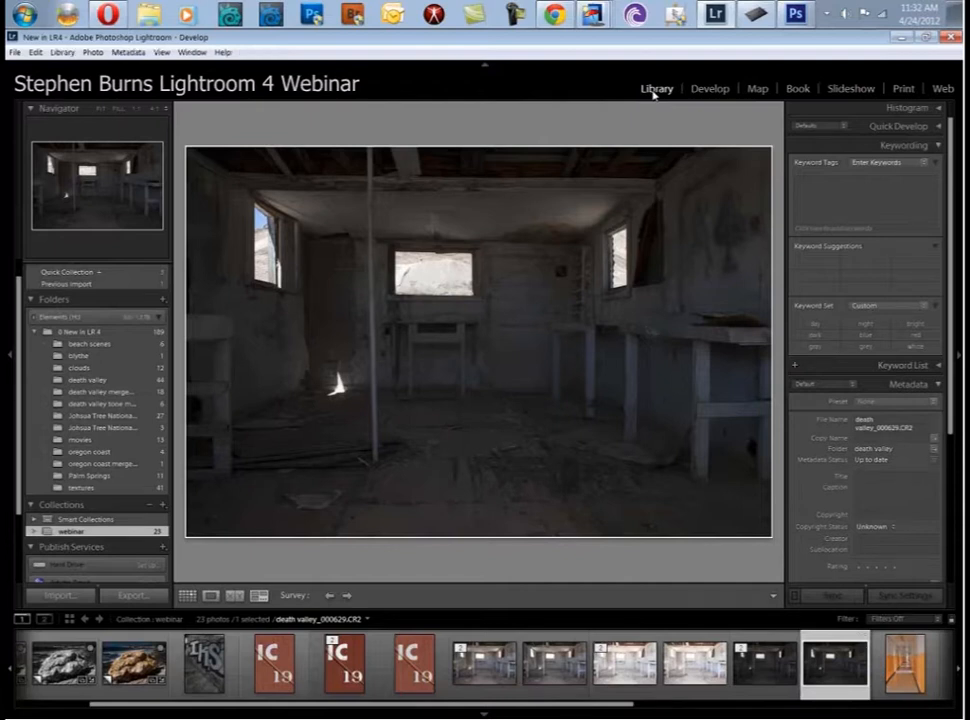
{"action": "key", "text": "g"}
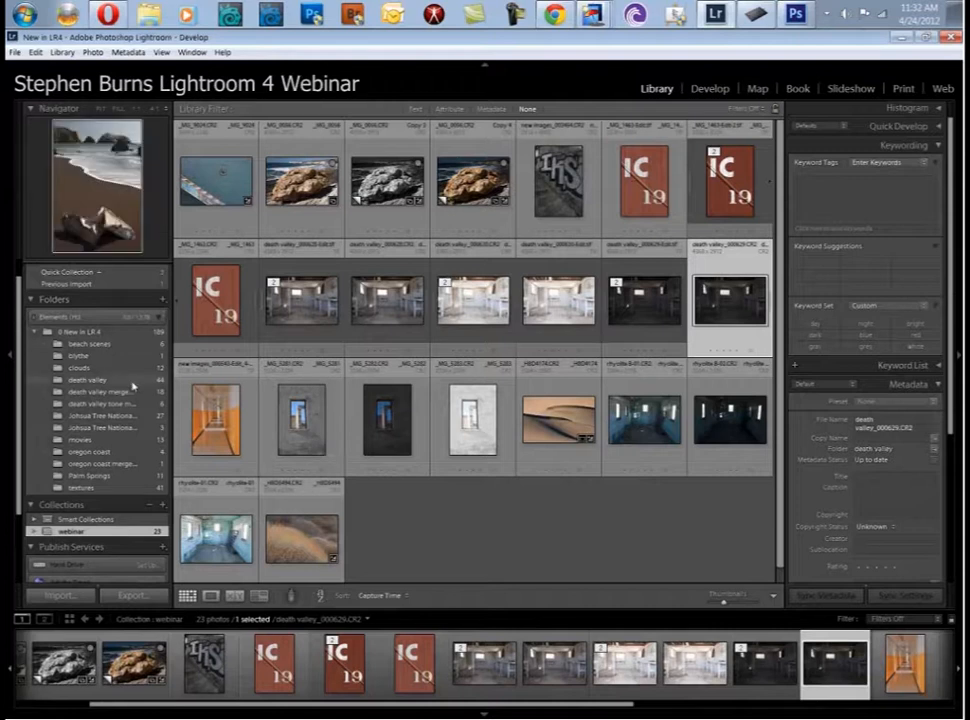
{"action": "left_click", "coordinate": [108, 333]}
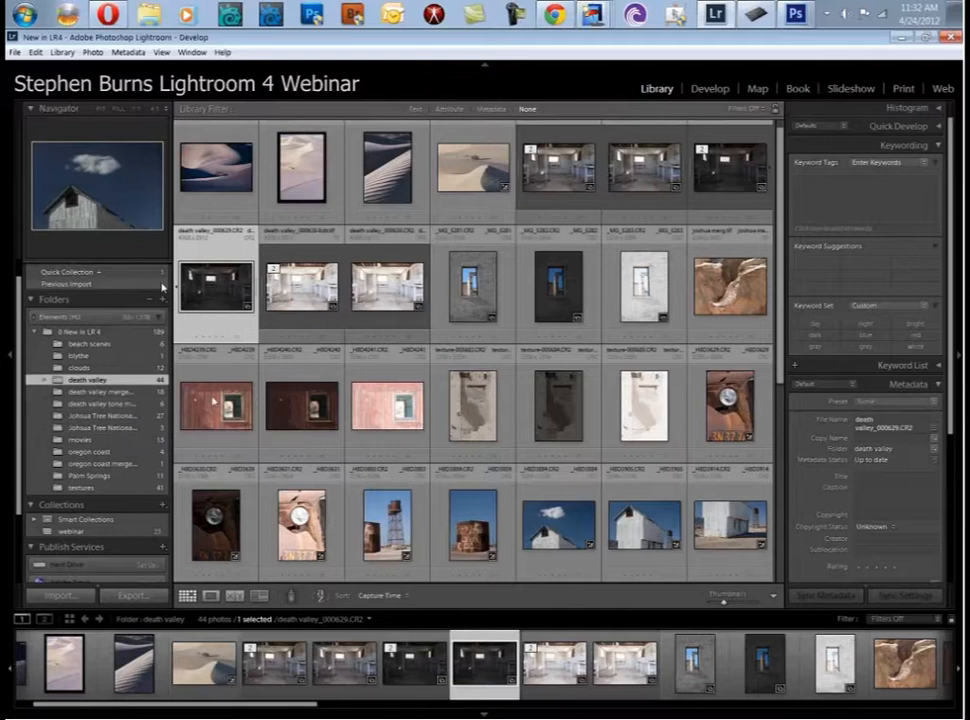
{"action": "right_click", "coordinate": [125, 332]}
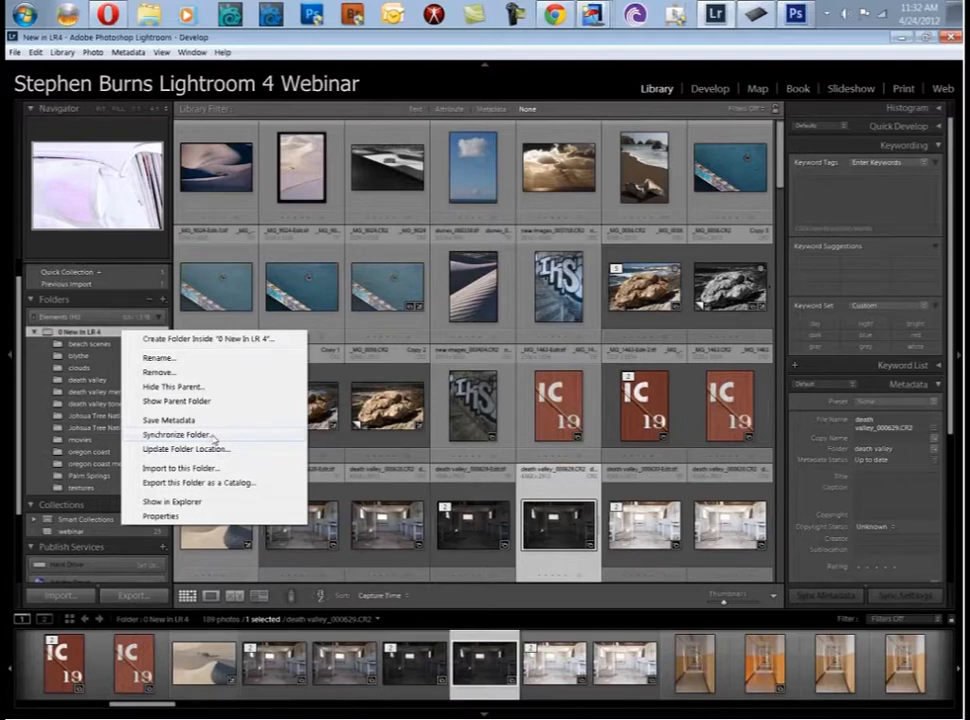
{"action": "left_click", "coordinate": [213, 436]}
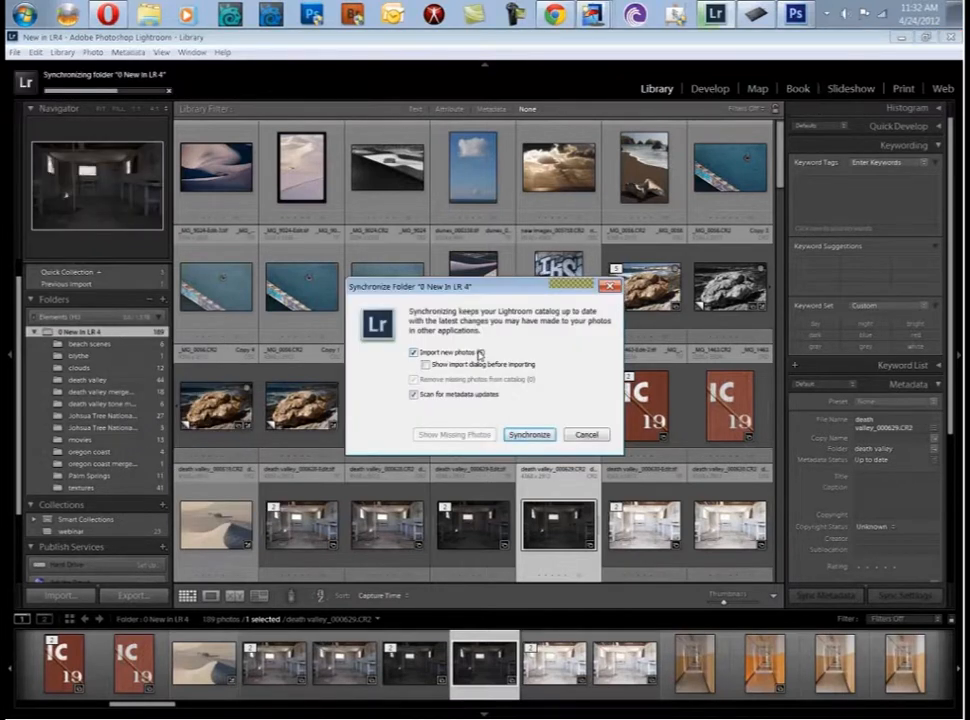
{"action": "left_click", "coordinate": [533, 435]}
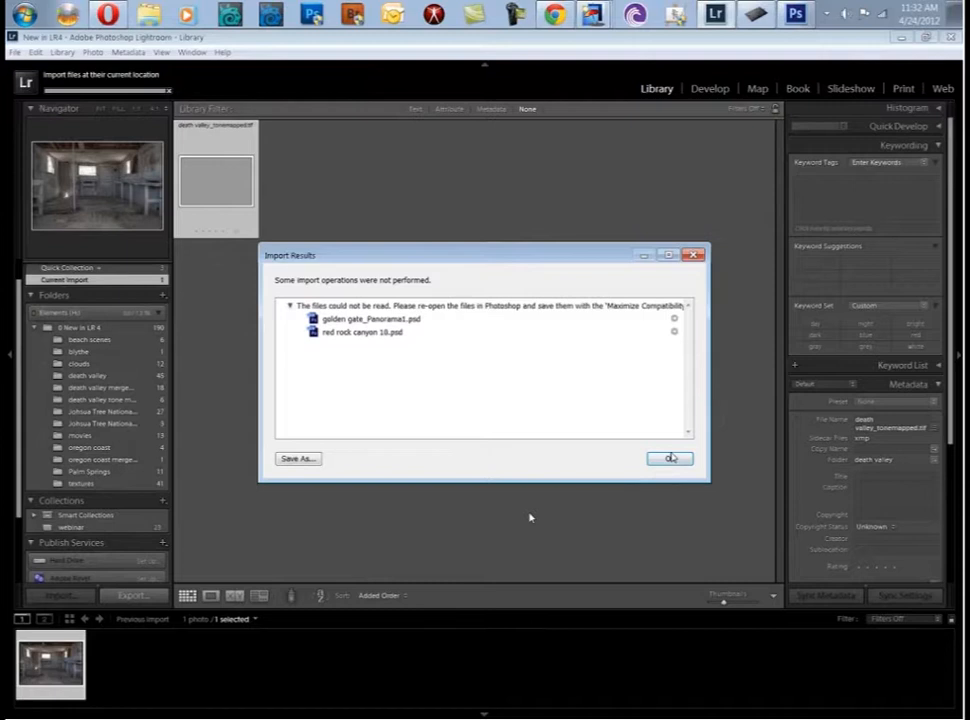
{"action": "left_click", "coordinate": [670, 458]}
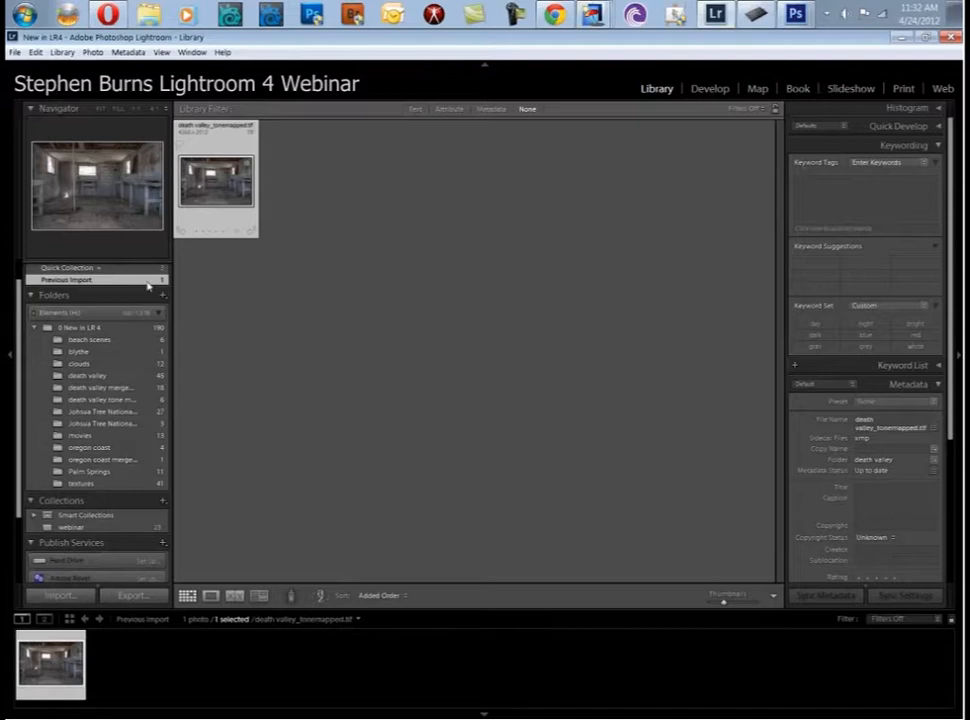
- View the imported death valley_tonemapped.tif enlarged and inspect its detail at 1:1
{"action": "double_click", "coordinate": [236, 198]}
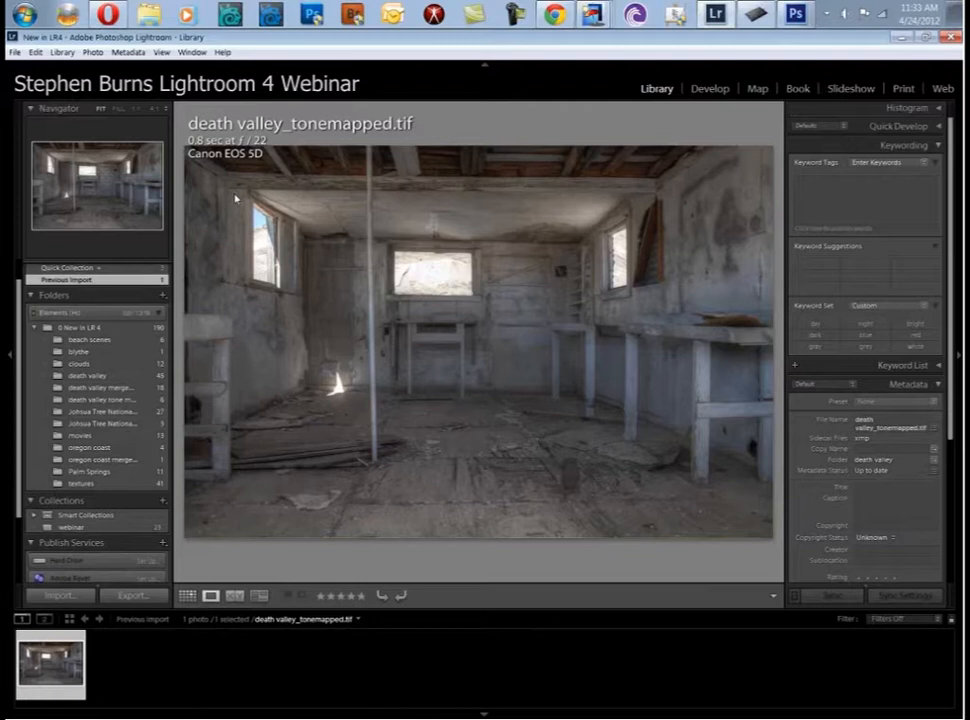
{"action": "key", "text": "z"}
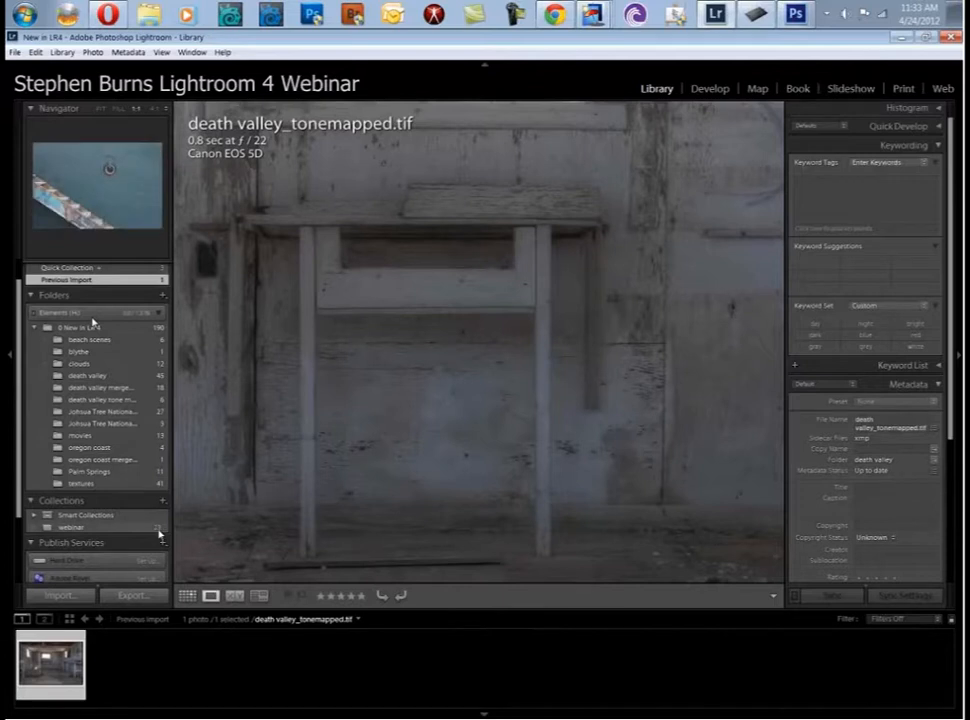
- Open _MG_9024.CR2 from the webinar collection in Develop and convert it to black and white
{"action": "left_click", "coordinate": [155, 529]}
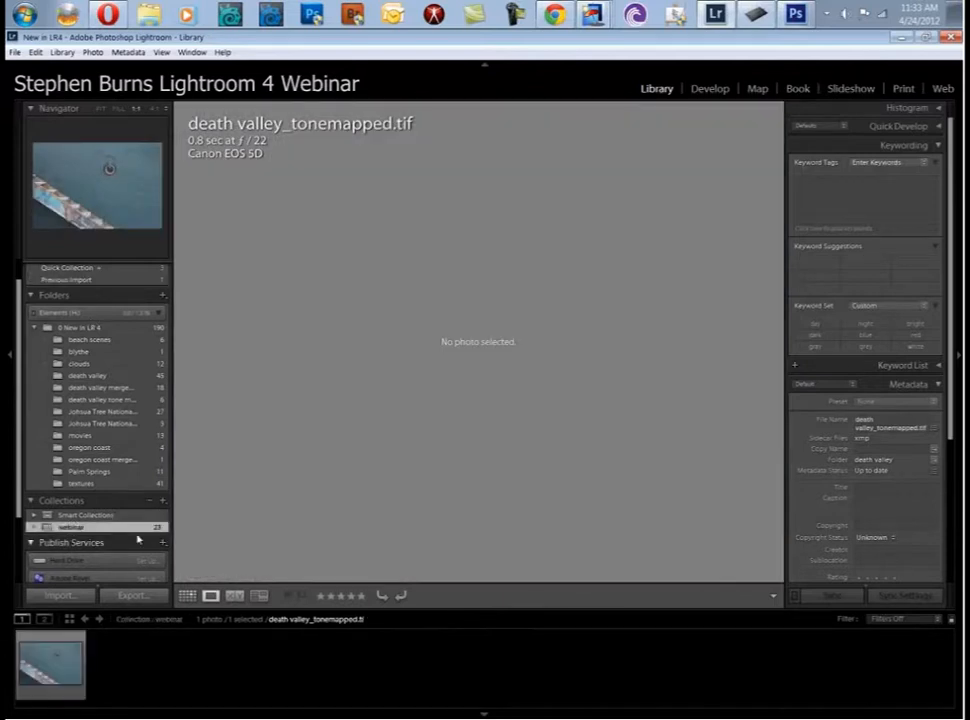
{"action": "key", "text": "g"}
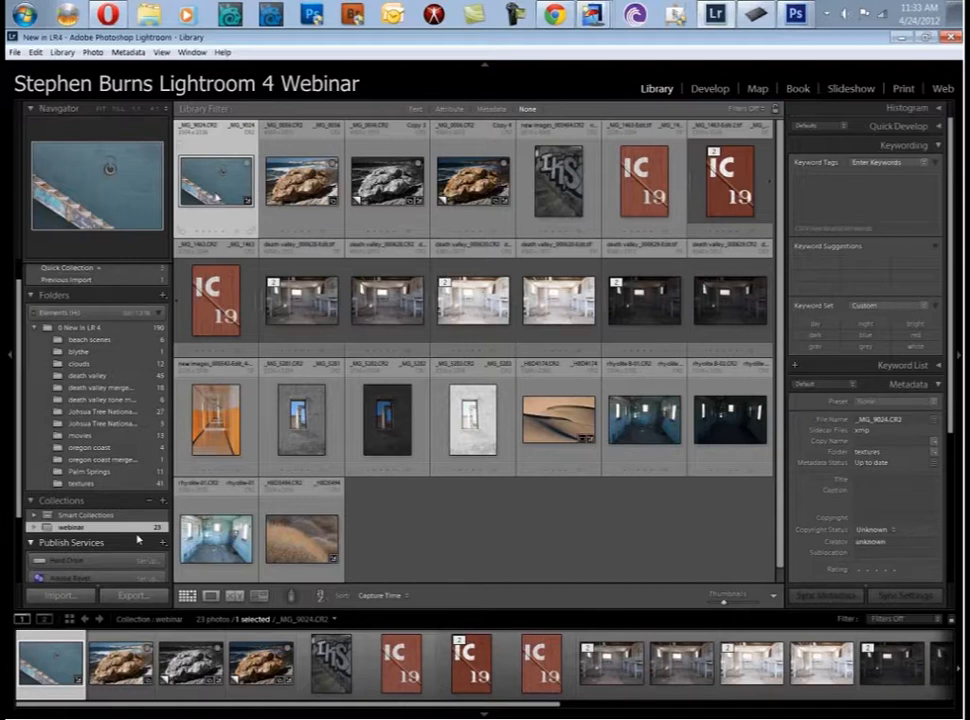
{"action": "left_click", "coordinate": [709, 90]}
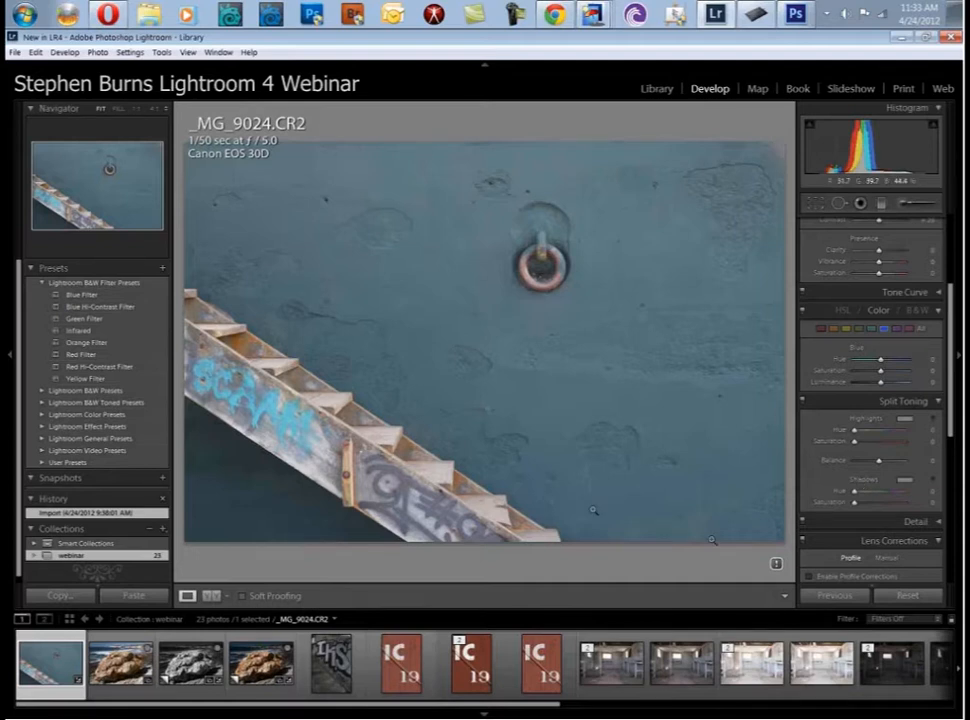
{"action": "mouse_move", "coordinate": [949, 335]}
{"action": "left_mouse_down"}
{"action": "mouse_move", "coordinate": [949, 474]}
{"action": "mouse_move", "coordinate": [939, 315]}
{"action": "mouse_move", "coordinate": [943, 332]}
{"action": "left_mouse_up"}
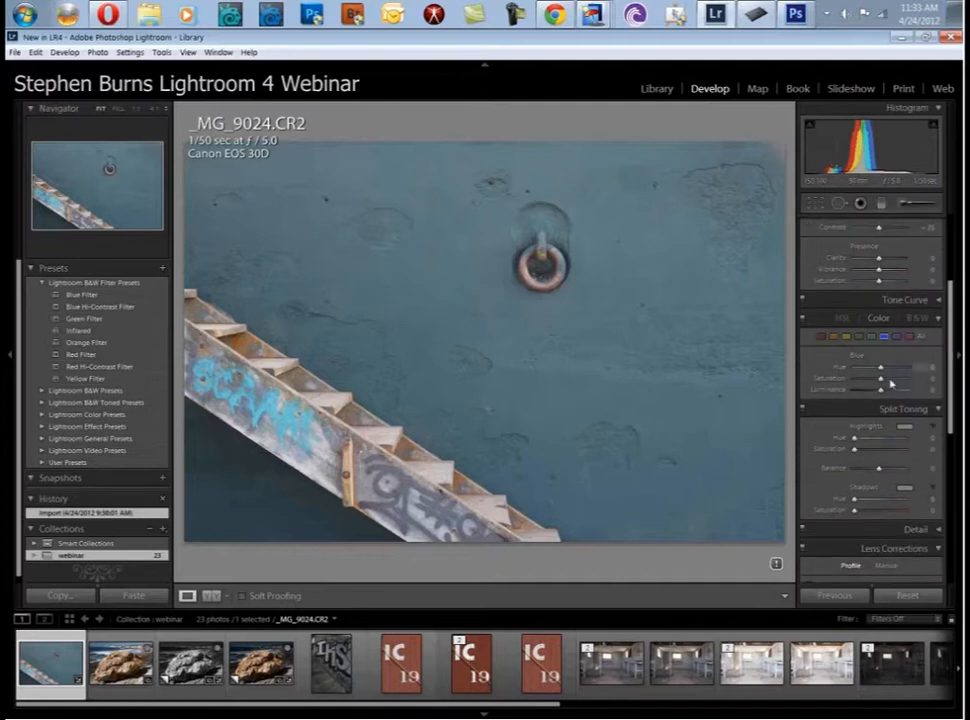
{"action": "left_click", "coordinate": [916, 322]}
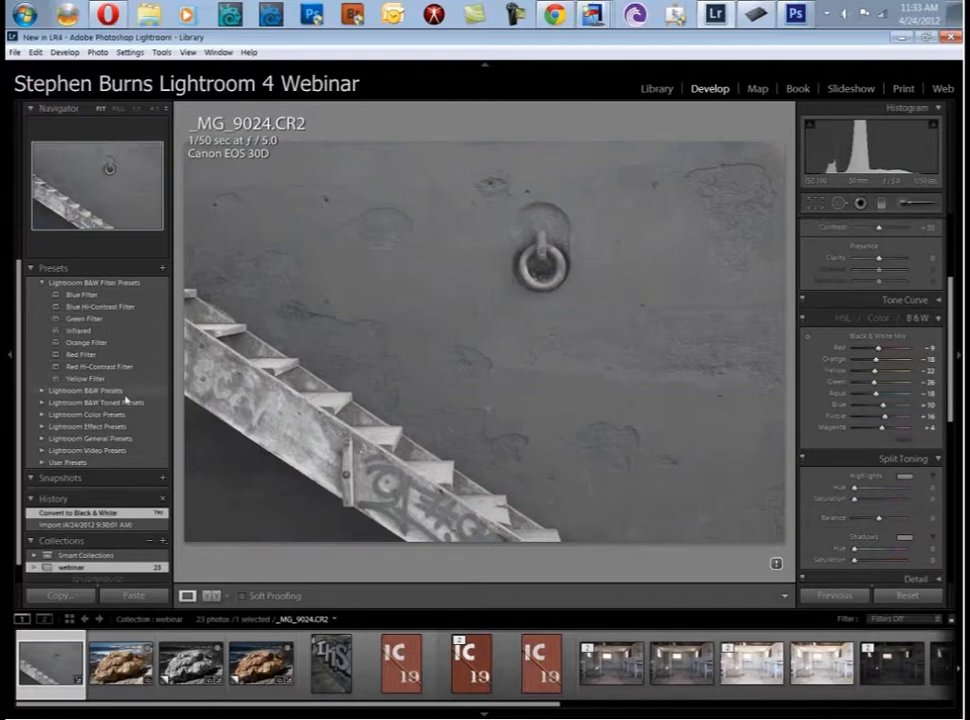
- Try the B&W Contrast Low preset on the staircase photo and replace it with B&W Look 2
{"action": "left_click", "coordinate": [42, 390]}
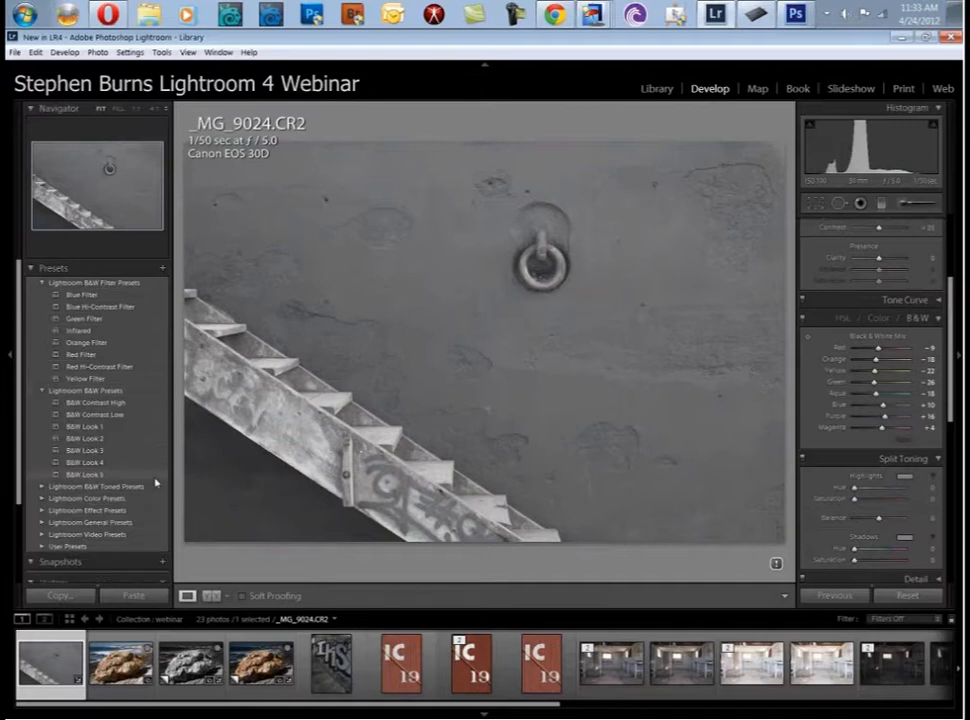
{"action": "left_click", "coordinate": [117, 417]}
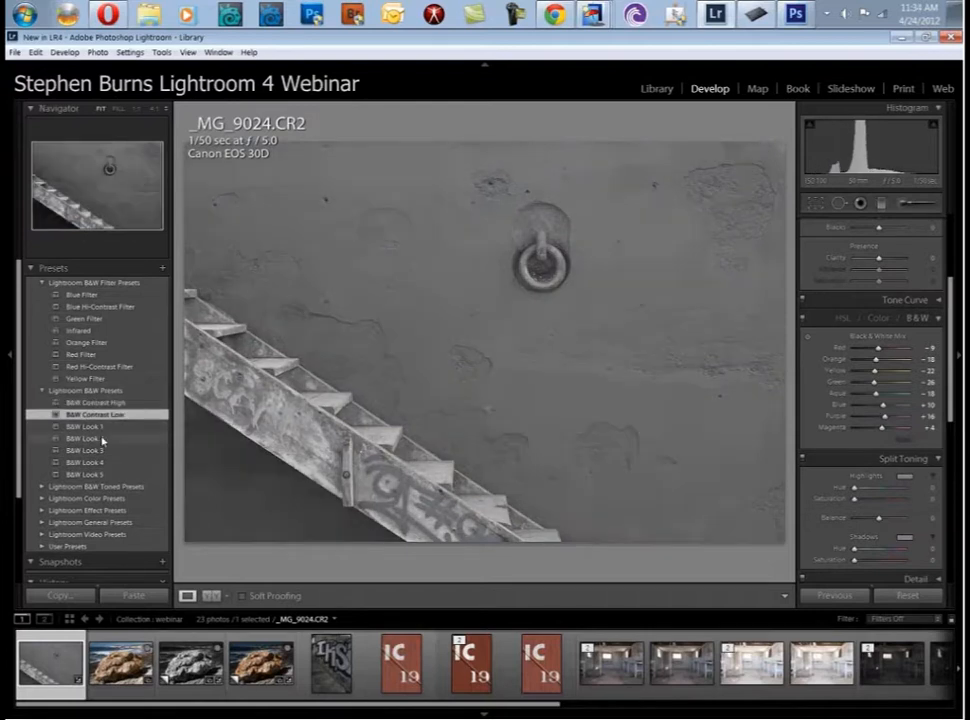
{"action": "left_click", "coordinate": [103, 439]}
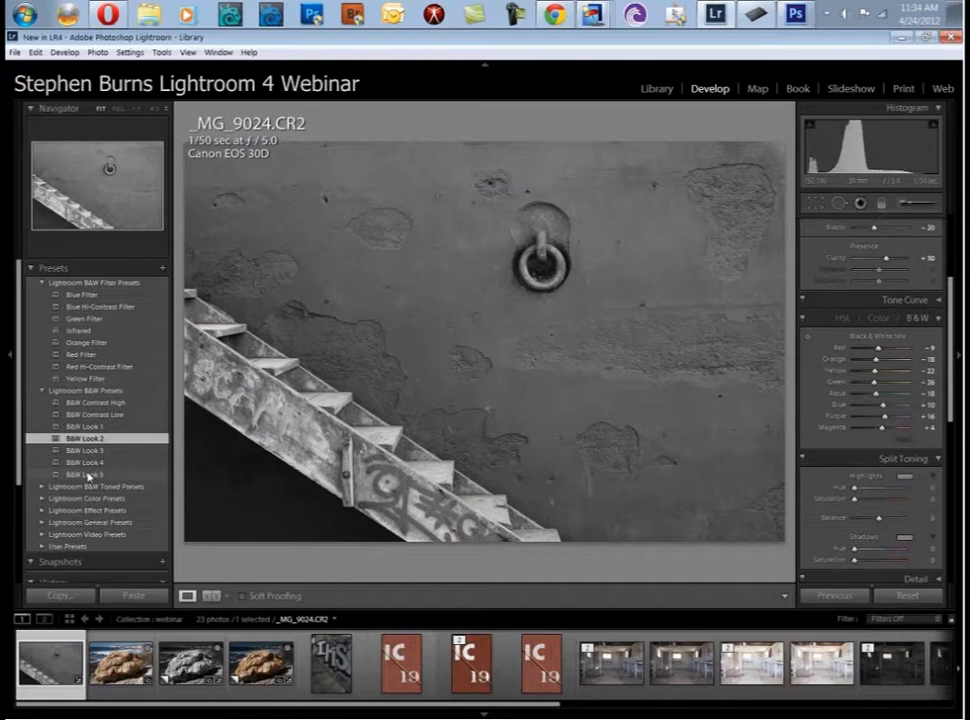
- Set the staircase photo's Whites to +12 and Highlights to +2
{"action": "scroll", "coordinate": [880, 300], "scroll_direction": "up", "scroll_amount": 4}
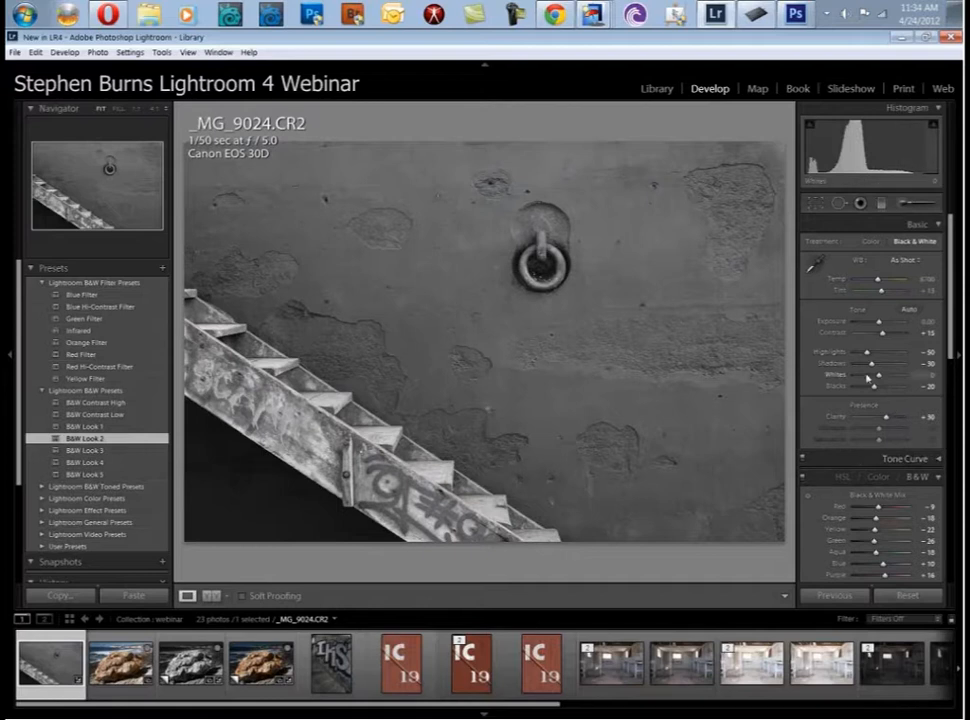
{"action": "left_click_drag", "start_coordinate": [866, 376], "coordinate": [882, 380]}
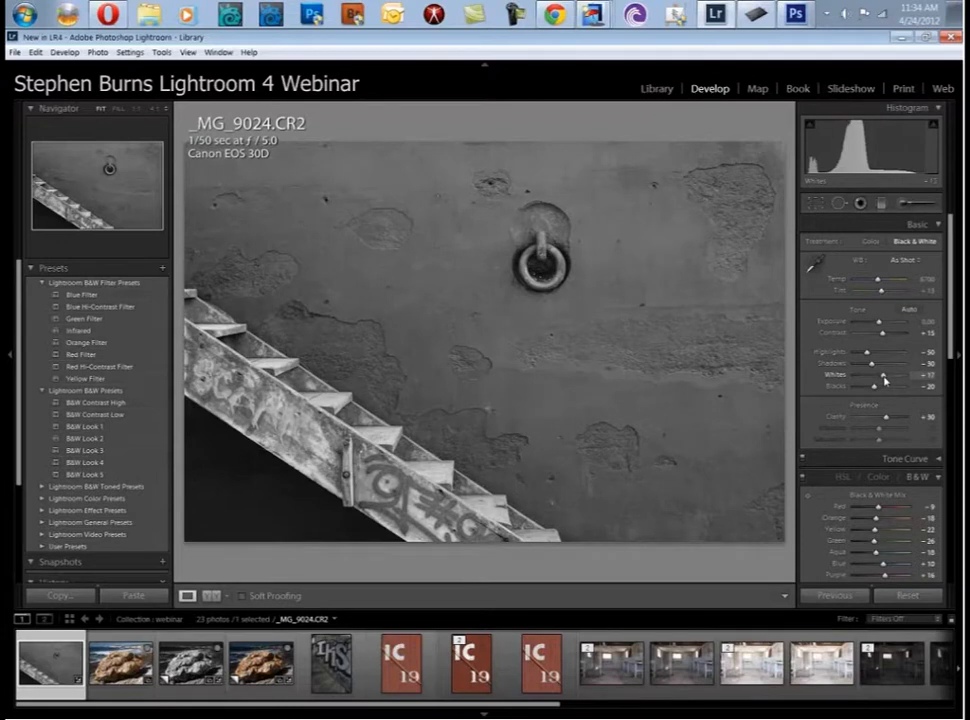
{"action": "mouse_move", "coordinate": [868, 352]}
{"action": "left_mouse_down"}
{"action": "mouse_move", "coordinate": [891, 354]}
{"action": "mouse_move", "coordinate": [840, 364]}
{"action": "mouse_move", "coordinate": [881, 361]}
{"action": "left_mouse_up"}
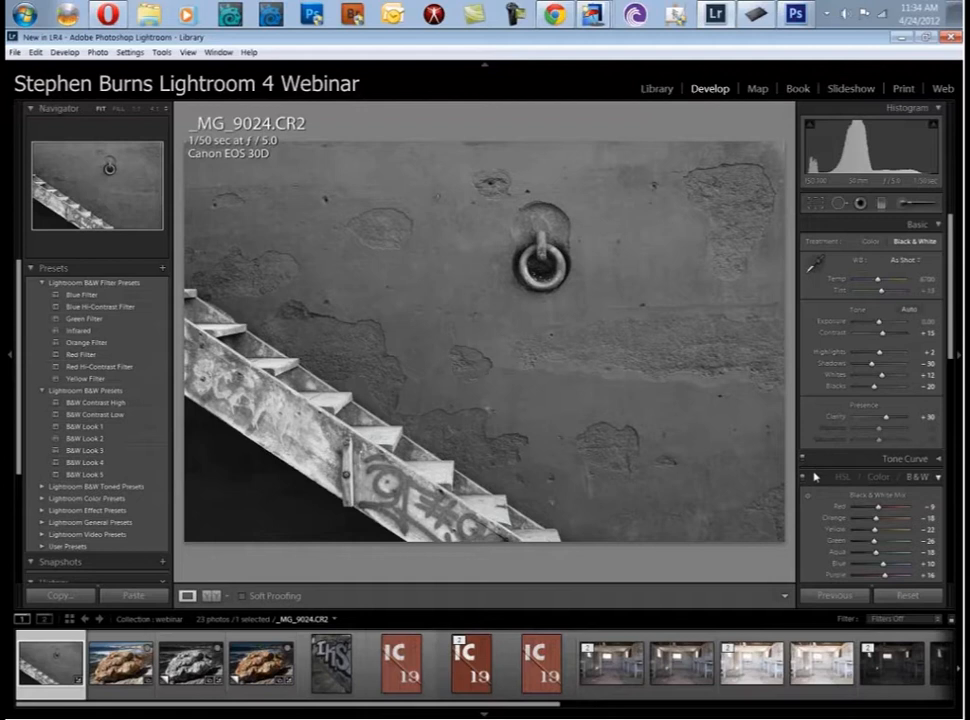
- Switch the staircase photo back to its color treatment and create a virtual copy of it
{"action": "mouse_move", "coordinate": [950, 316]}
{"action": "left_mouse_down"}
{"action": "mouse_move", "coordinate": [947, 538]}
{"action": "mouse_move", "coordinate": [947, 320]}
{"action": "left_mouse_up"}
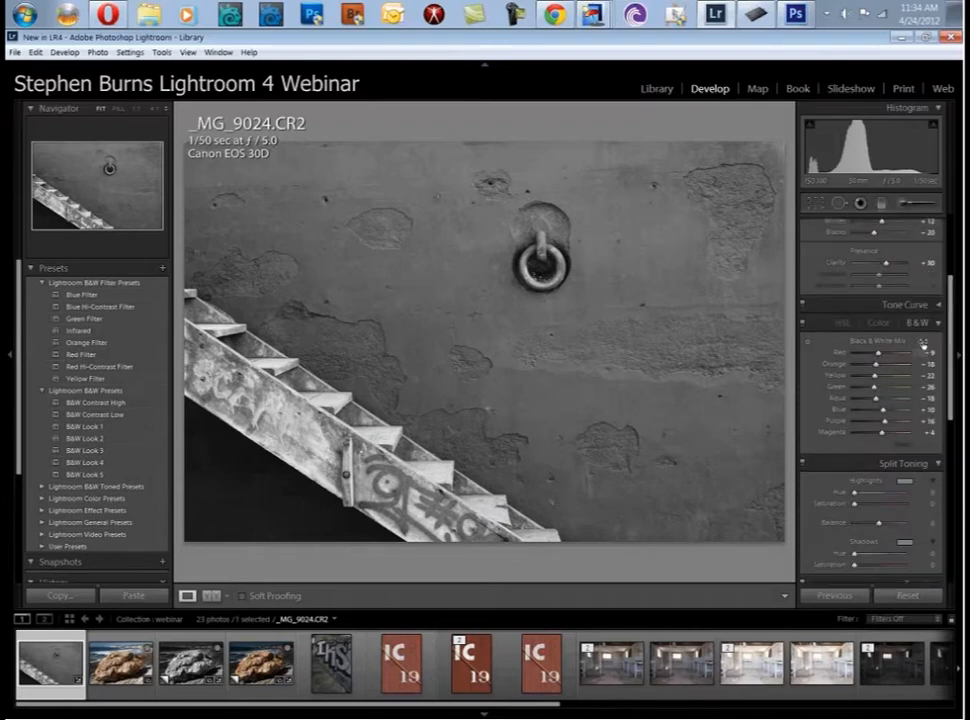
{"action": "left_click", "coordinate": [868, 326]}
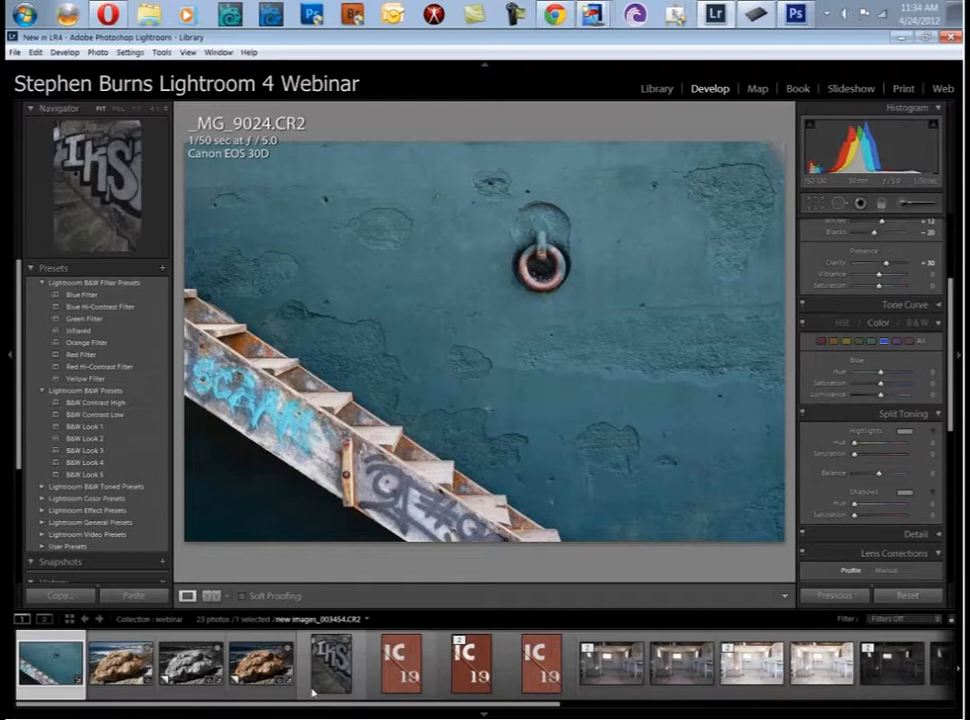
{"action": "right_click", "coordinate": [57, 663]}
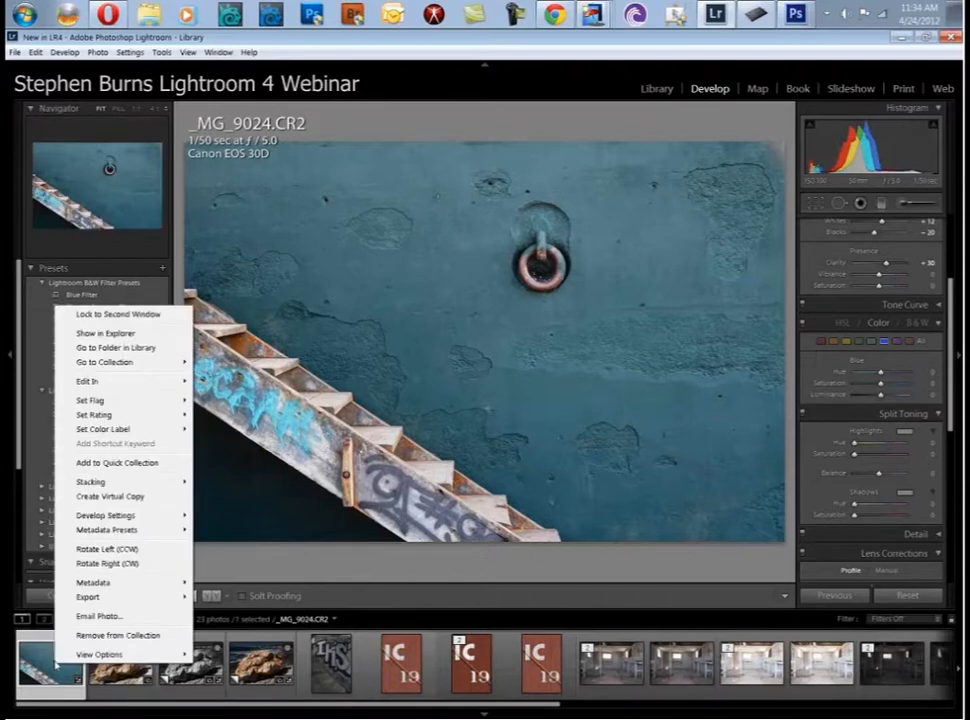
{"action": "left_click", "coordinate": [125, 496]}
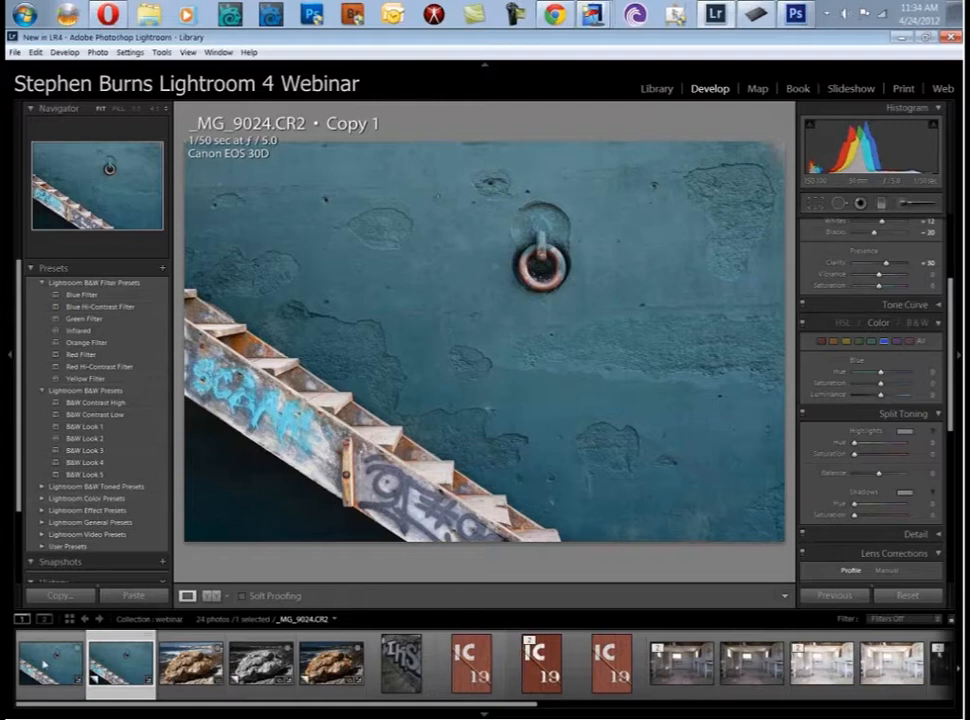
- Reset the original _MG_9024.CR2 to its unedited settings and create another virtual copy from Copy 1
{"action": "left_click", "coordinate": [45, 663]}
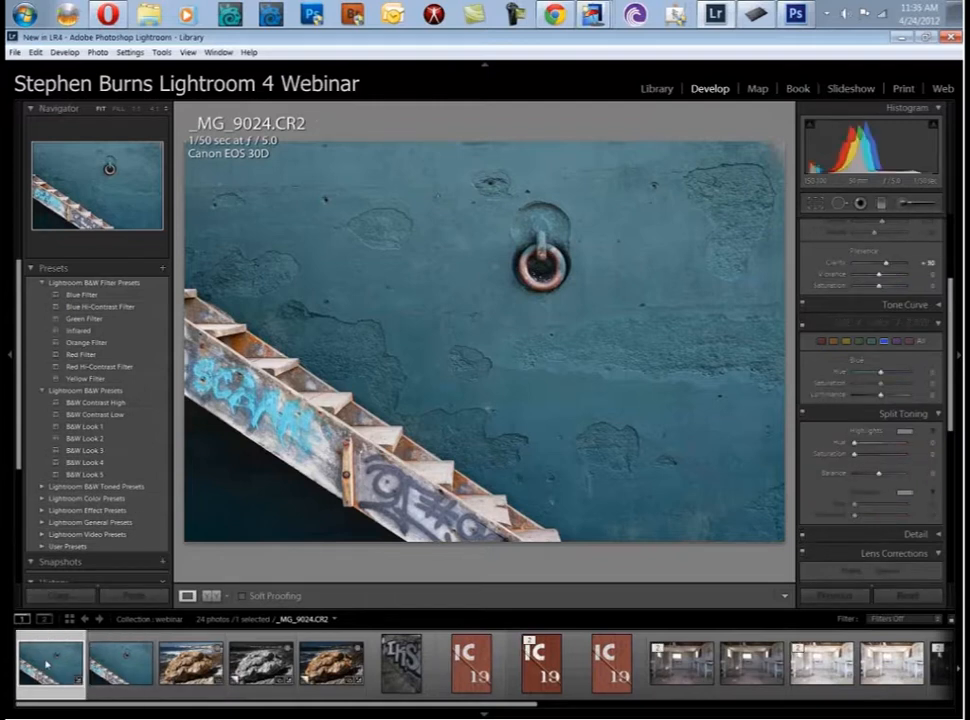
{"action": "left_click", "coordinate": [866, 595]}
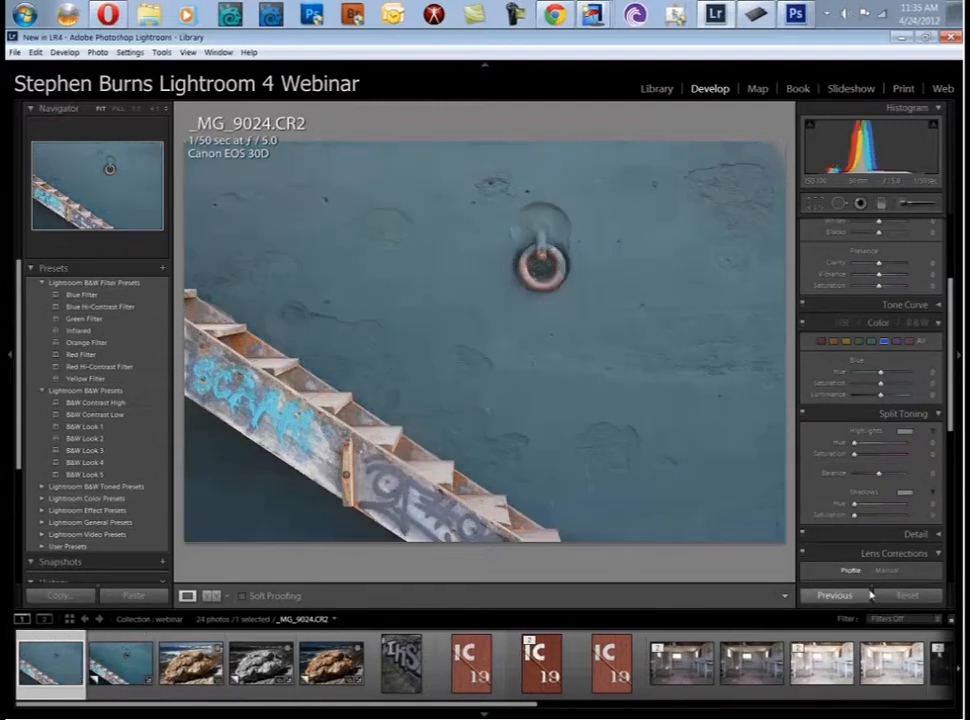
{"action": "left_click", "coordinate": [125, 660]}
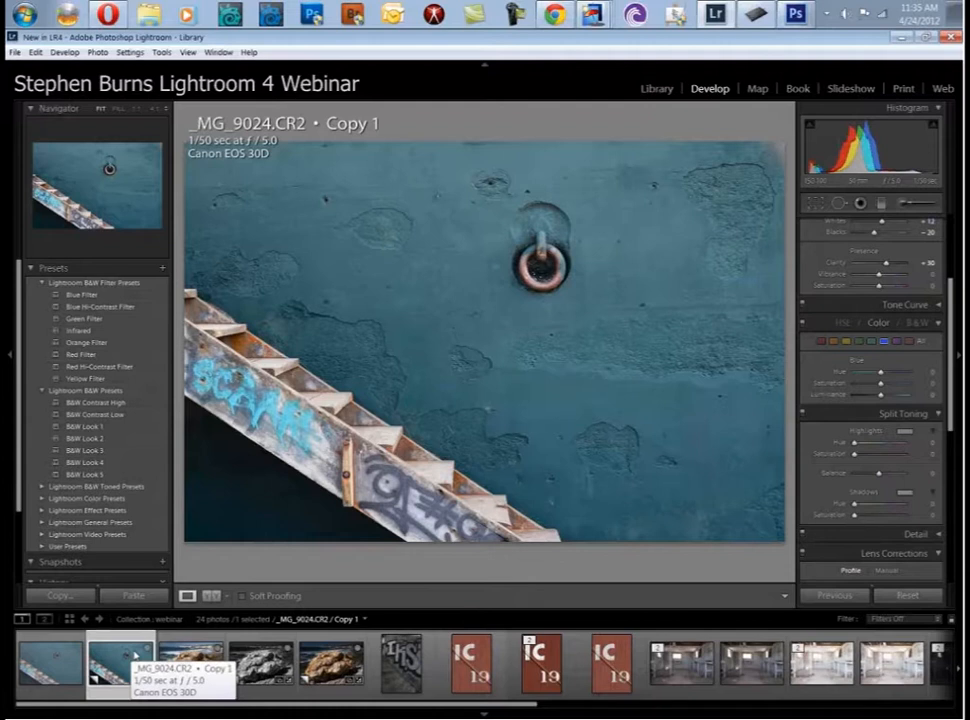
{"action": "right_click", "coordinate": [135, 657]}
{"action": "left_click", "coordinate": [207, 484]}
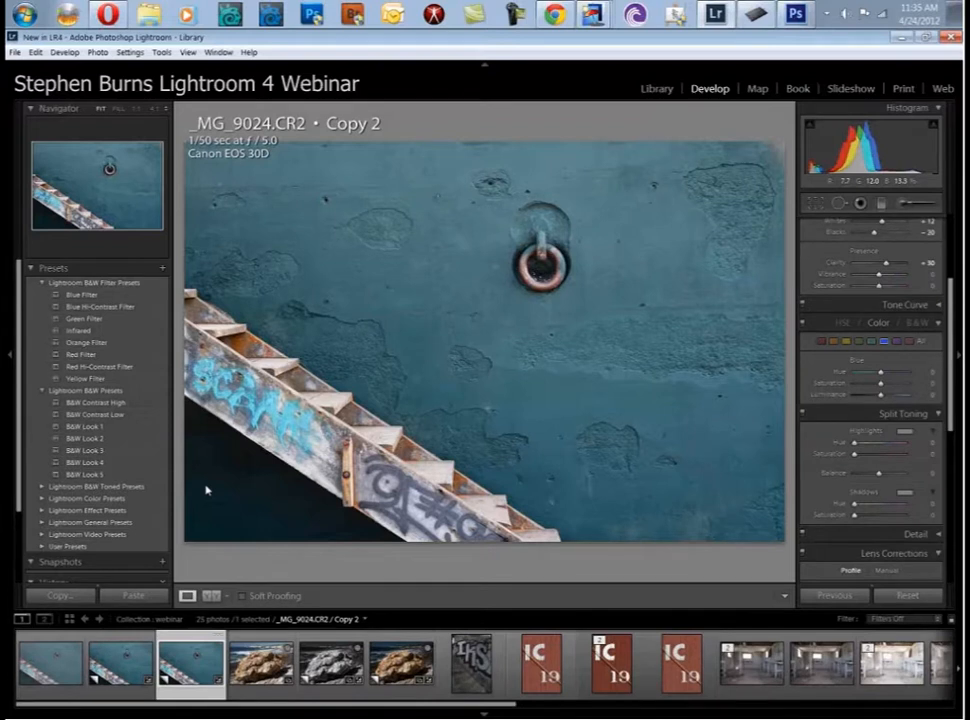
- Open Copy 2 of the staircase photo in Adobe Photoshop CS6 and shift the floating layers window aside to uncover more of the image
{"action": "right_click", "coordinate": [205, 662]}
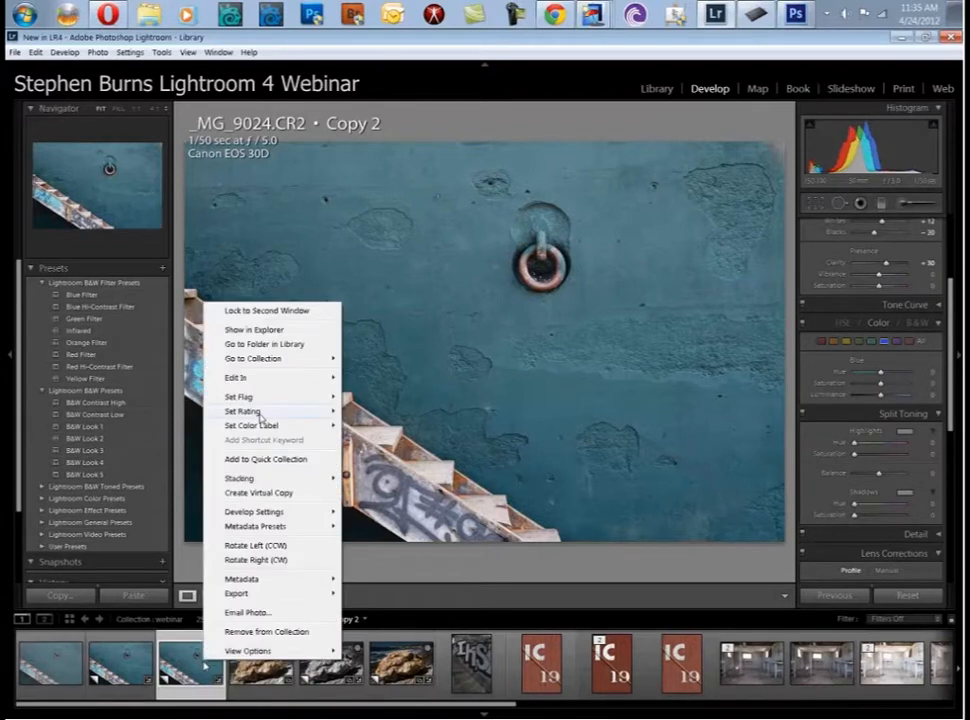
{"action": "mouse_move", "coordinate": [250, 378]}
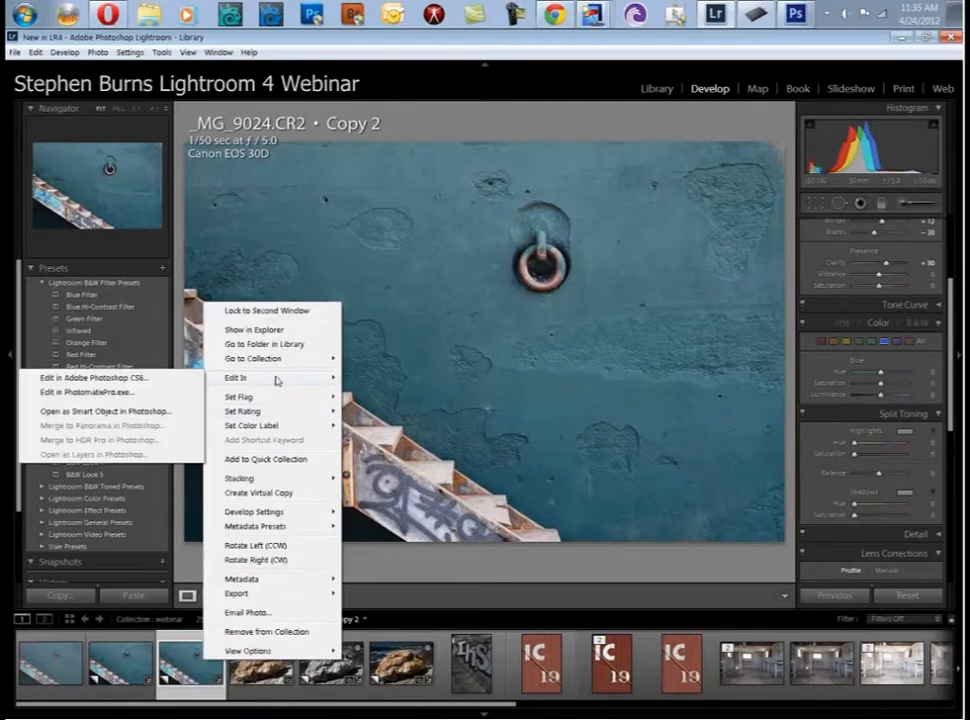
{"action": "left_click", "coordinate": [188, 379]}
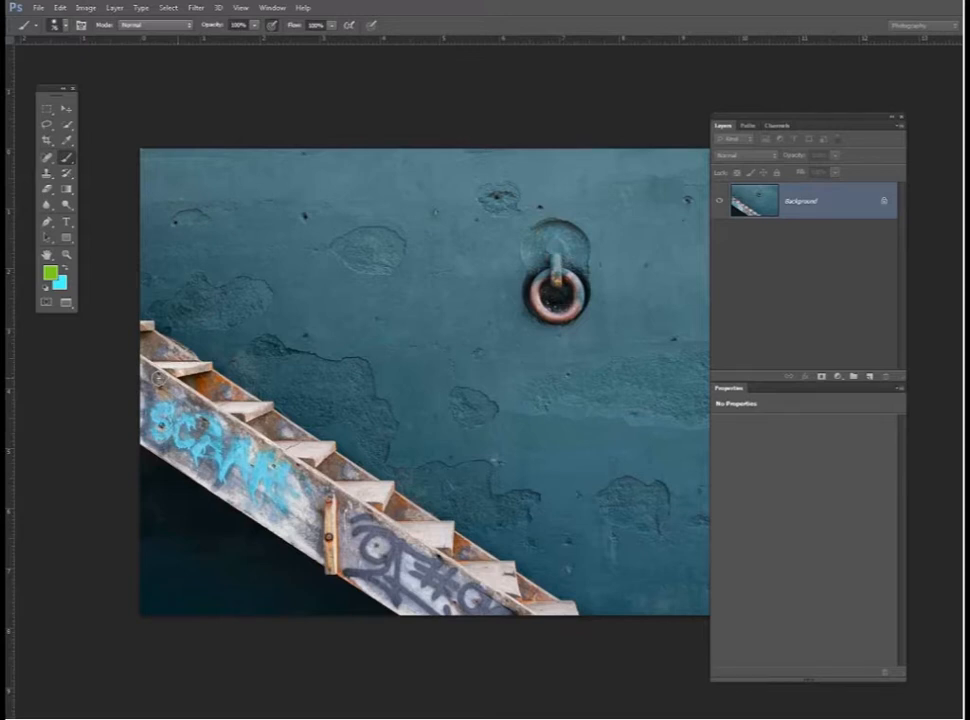
{"action": "left_click_drag", "start_coordinate": [808, 121], "coordinate": [865, 130]}
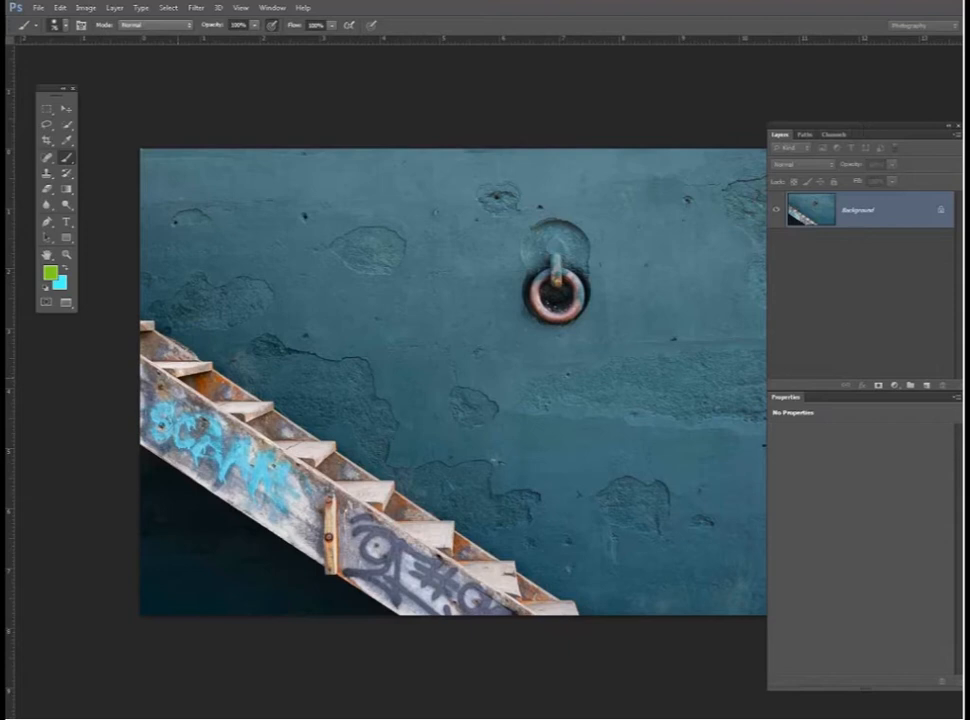
- Duplicate the background layer and set the duplicate's blend mode to Overlay
{"action": "key", "text": "ctrl+j"}
{"action": "left_click", "coordinate": [818, 164]}
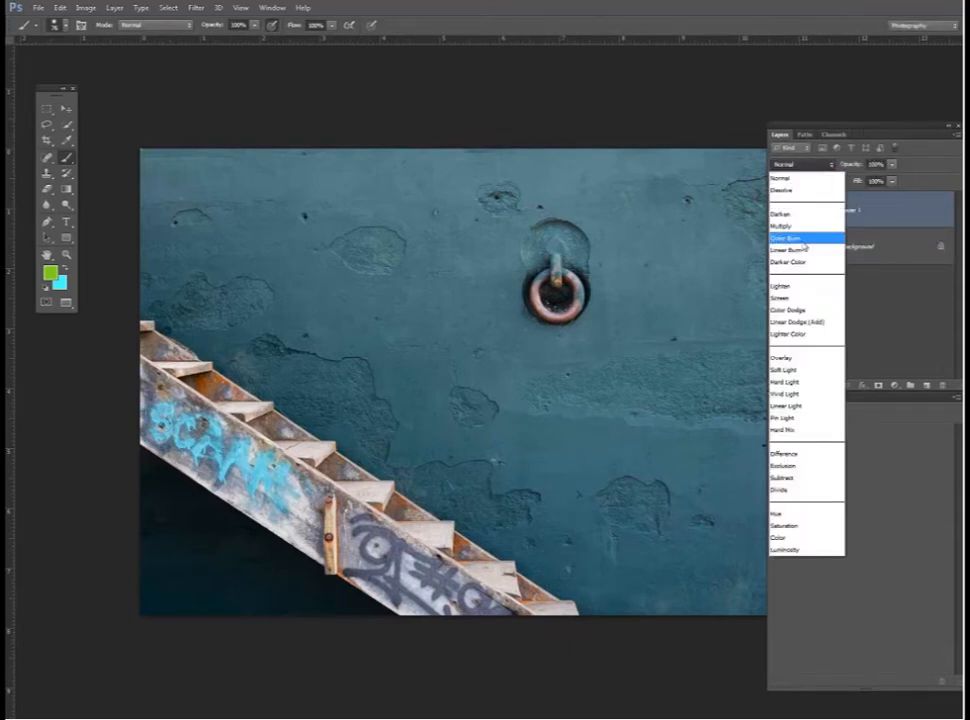
{"action": "left_click", "coordinate": [812, 364]}
- Set the Overlay layer's opacity to 24%, judging the contrast on the wall texture and iron ring up close
{"action": "left_click", "coordinate": [846, 169]}
{"action": "left_click_drag", "start_coordinate": [846, 169], "coordinate": [839, 172]}
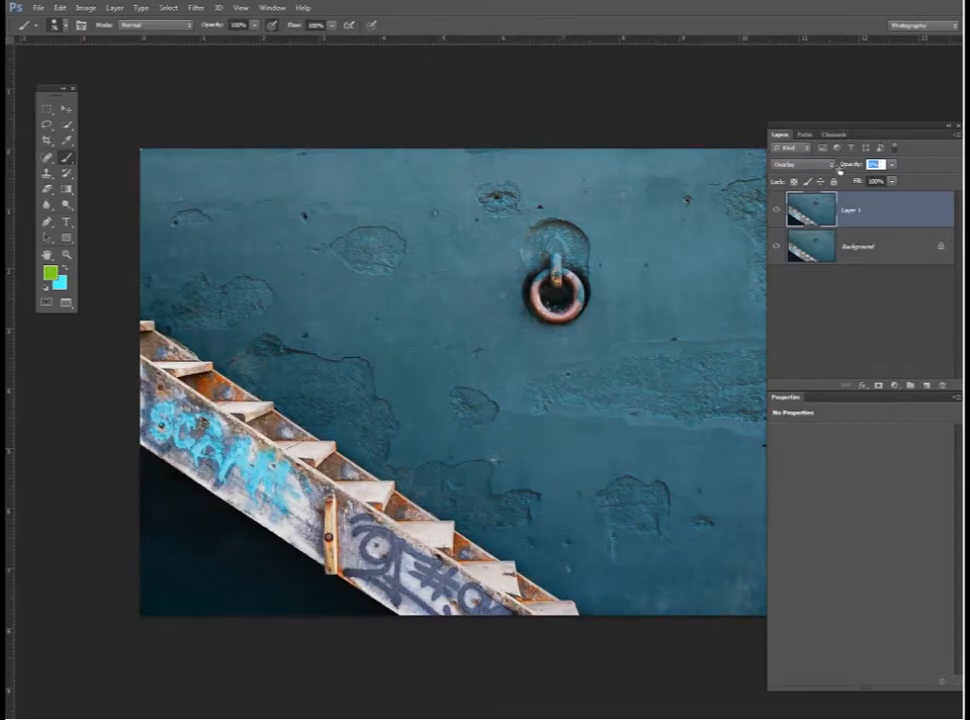
{"action": "left_click_drag", "start_coordinate": [839, 172], "coordinate": [842, 171]}
{"action": "key", "text": "ctrl+plus"}
{"action": "key", "text": "ctrl+minus"}
{"action": "key", "text": "ctrl+plus"}
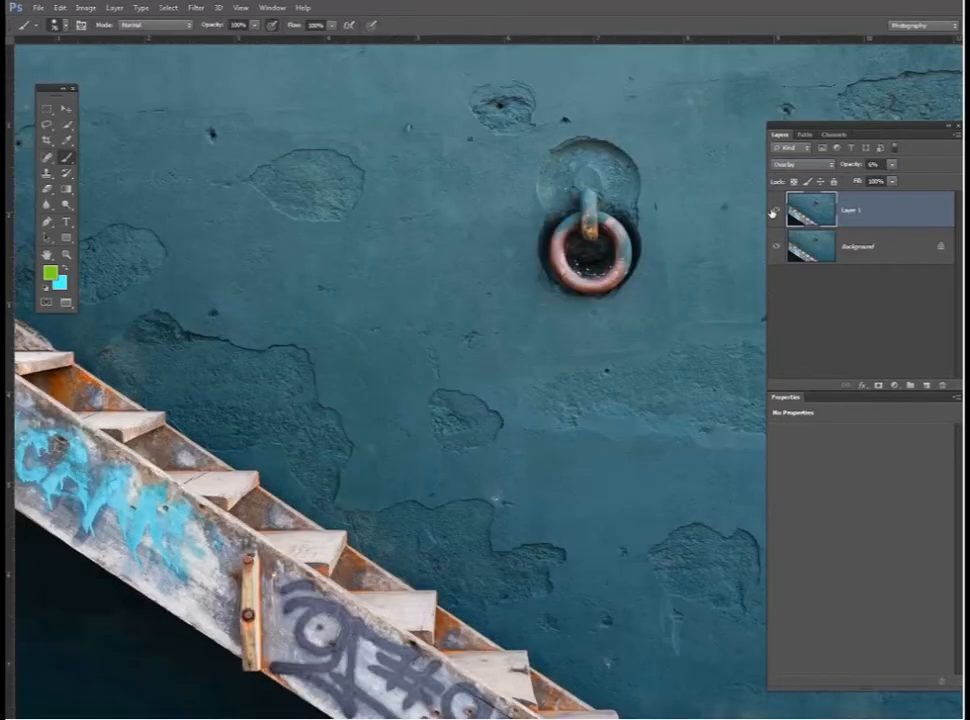
{"action": "key", "text": "ctrl+plus"}
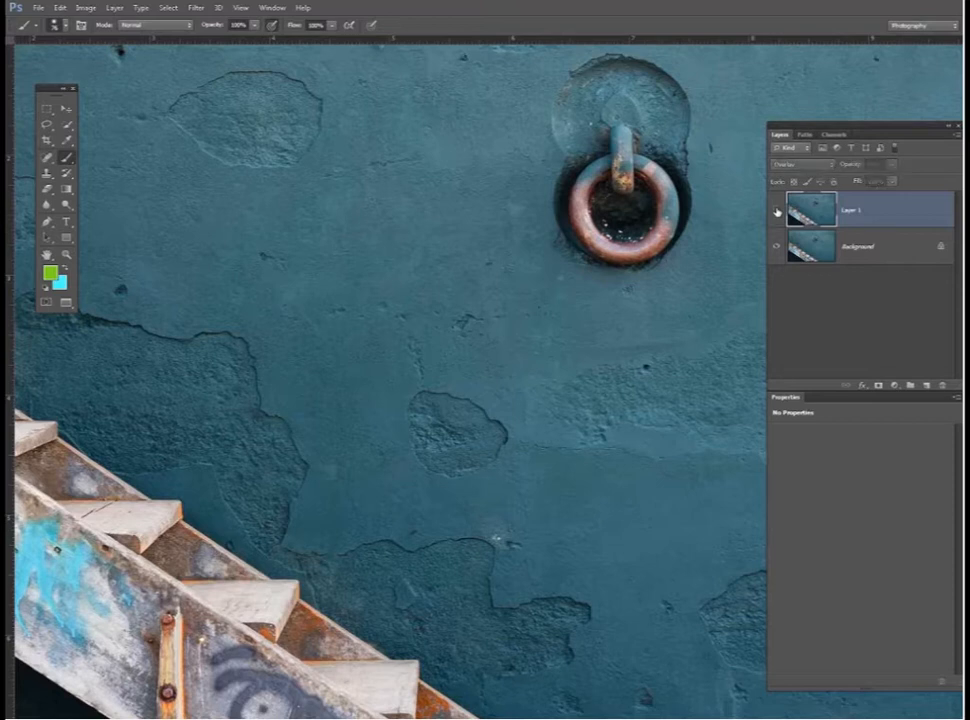
{"action": "left_click", "coordinate": [875, 164]}
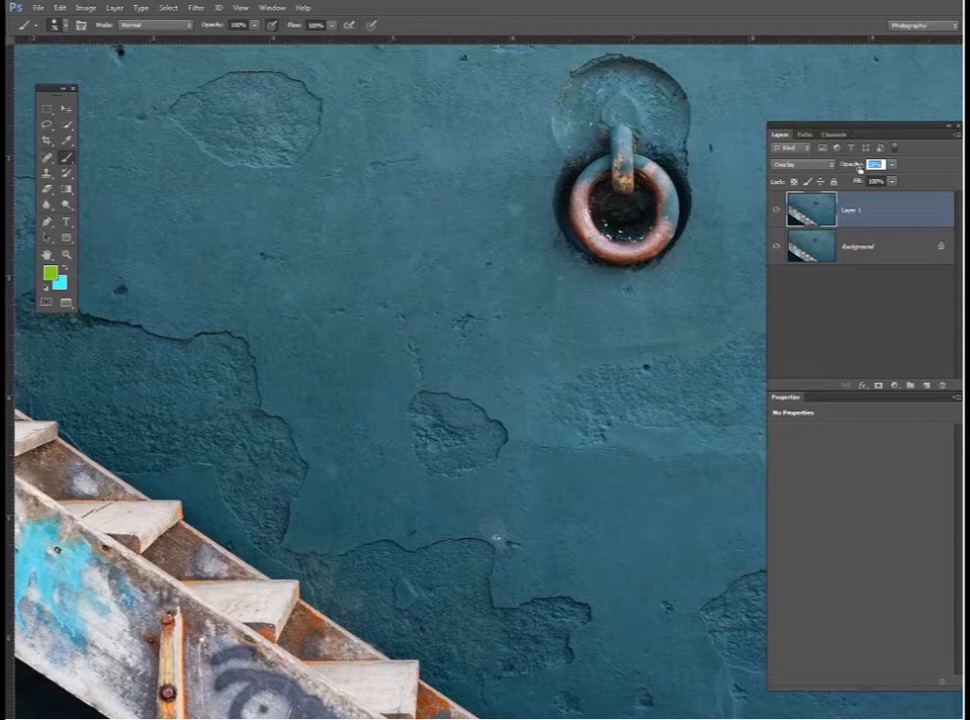
{"action": "left_click_drag", "start_coordinate": [859, 168], "coordinate": [857, 168]}
{"action": "key", "text": "ctrl+minus"}
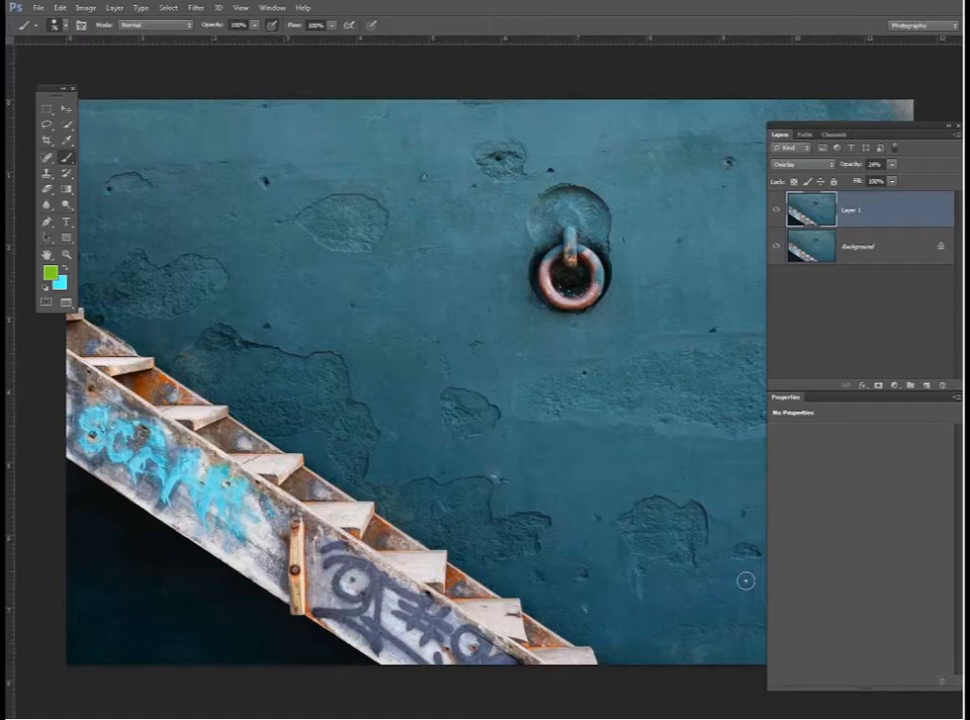
- Compare the Red, Green and Blue channels individually to judge how each separates the stairs from the wall
{"action": "left_click", "coordinate": [834, 134]}
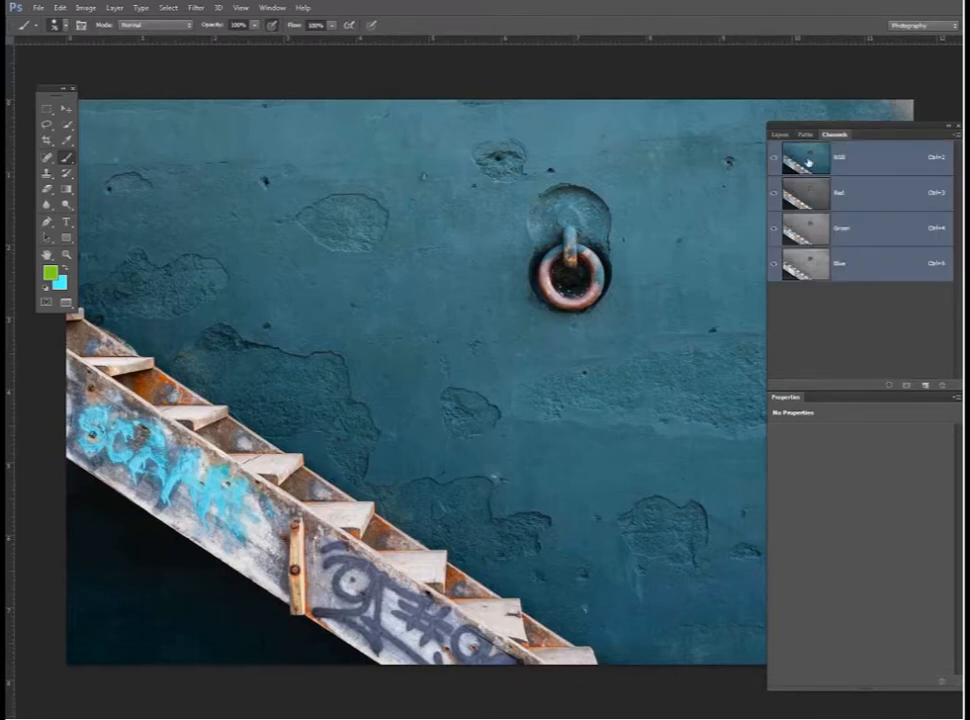
{"action": "left_click", "coordinate": [805, 200]}
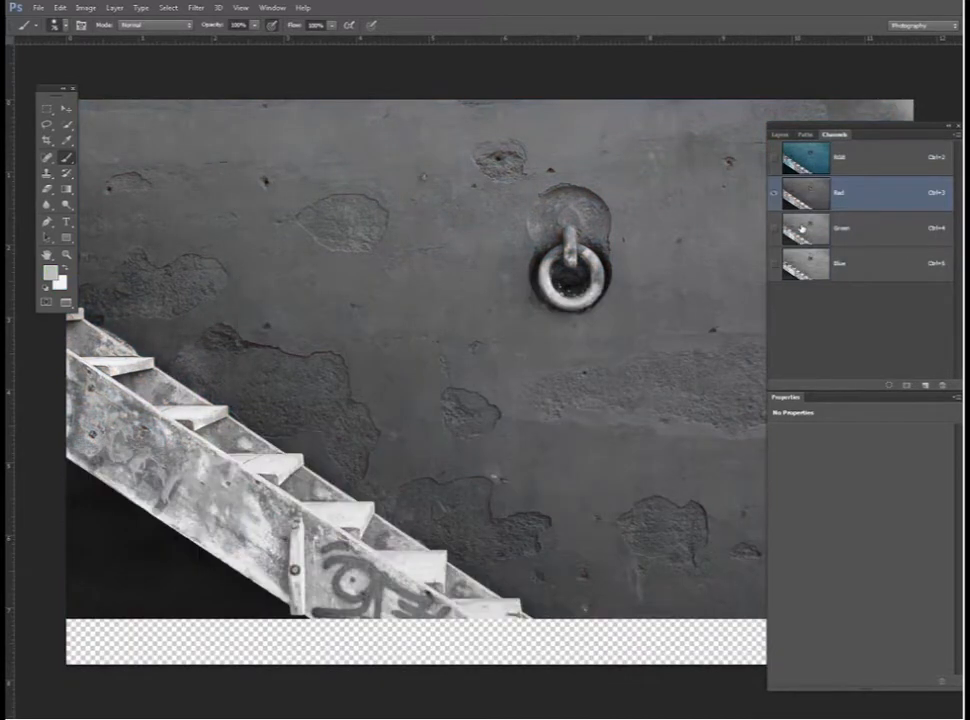
{"action": "left_click", "coordinate": [802, 231]}
{"action": "left_click", "coordinate": [803, 264]}
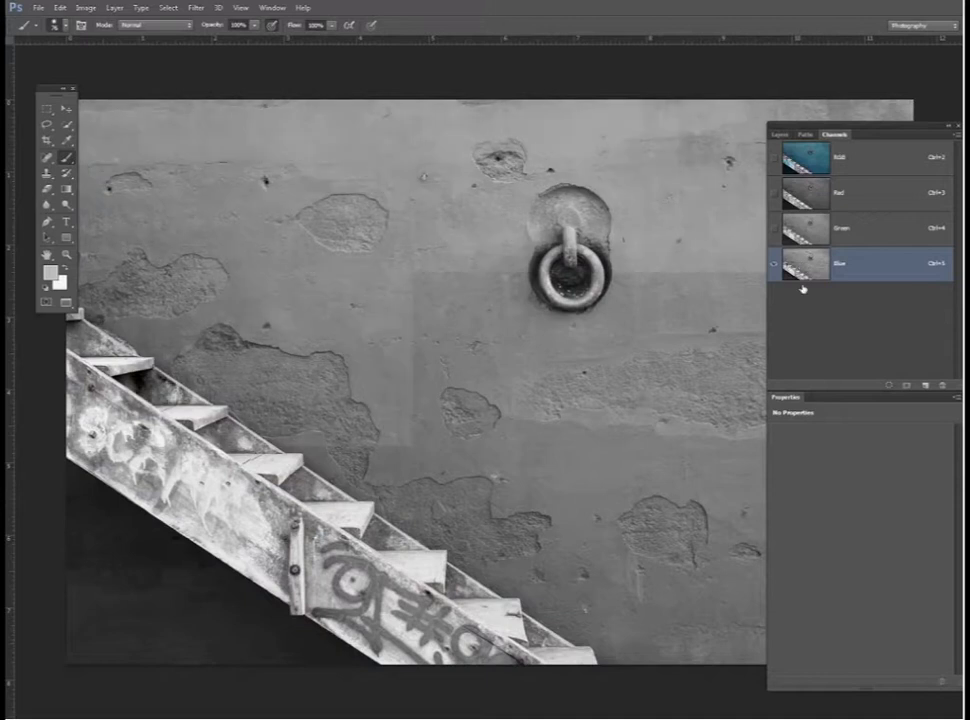
{"action": "left_click", "coordinate": [805, 230]}
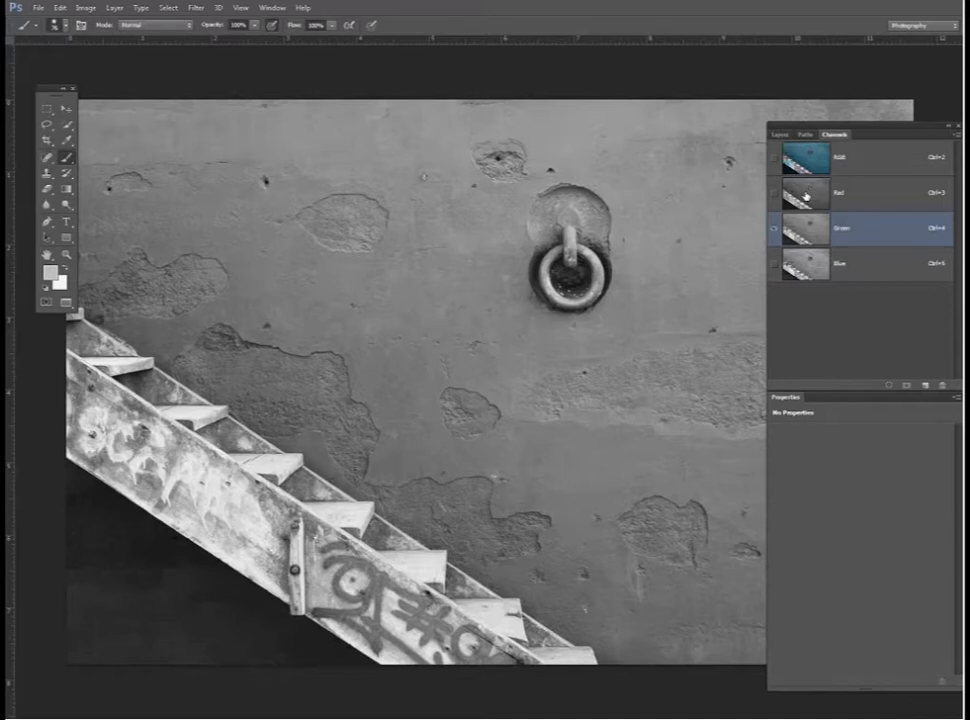
{"action": "left_click", "coordinate": [805, 196]}
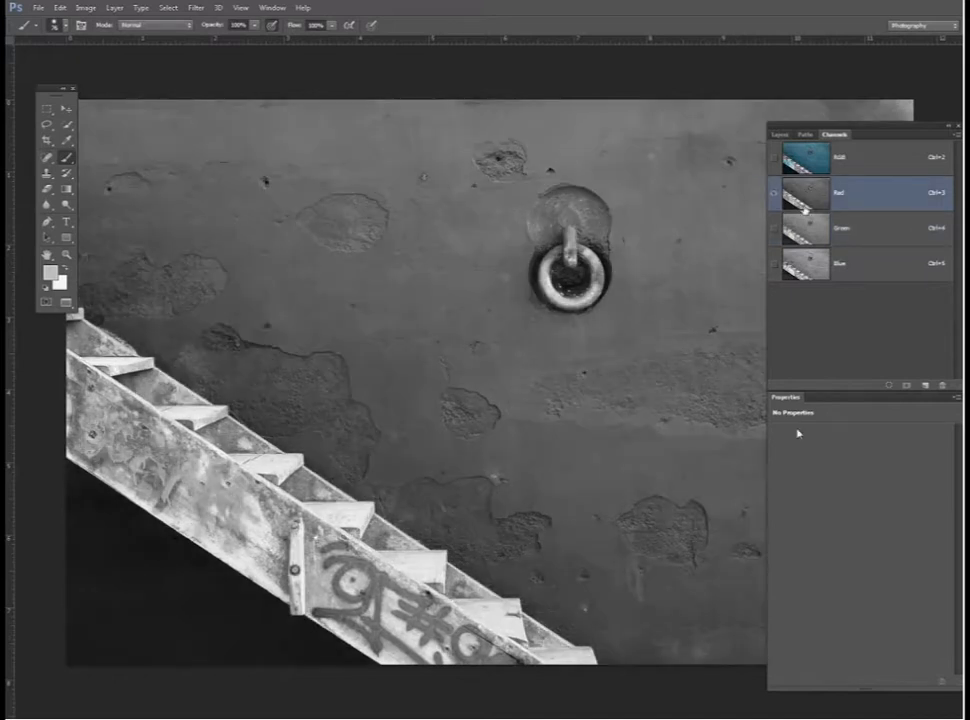
- Load the Red channel as a selection, restore the RGB composite and save the selection as a new unnamed channel
{"action": "left_click", "coordinate": [785, 201], "text": "ctrl"}
{"action": "left_click", "coordinate": [828, 157]}
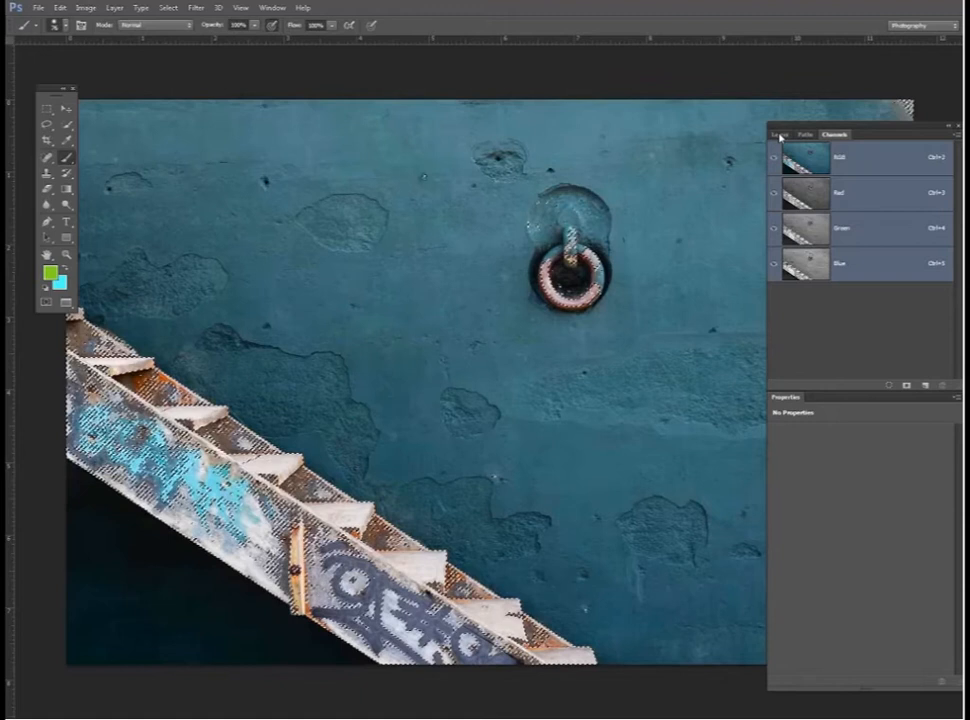
{"action": "left_click", "coordinate": [779, 134]}
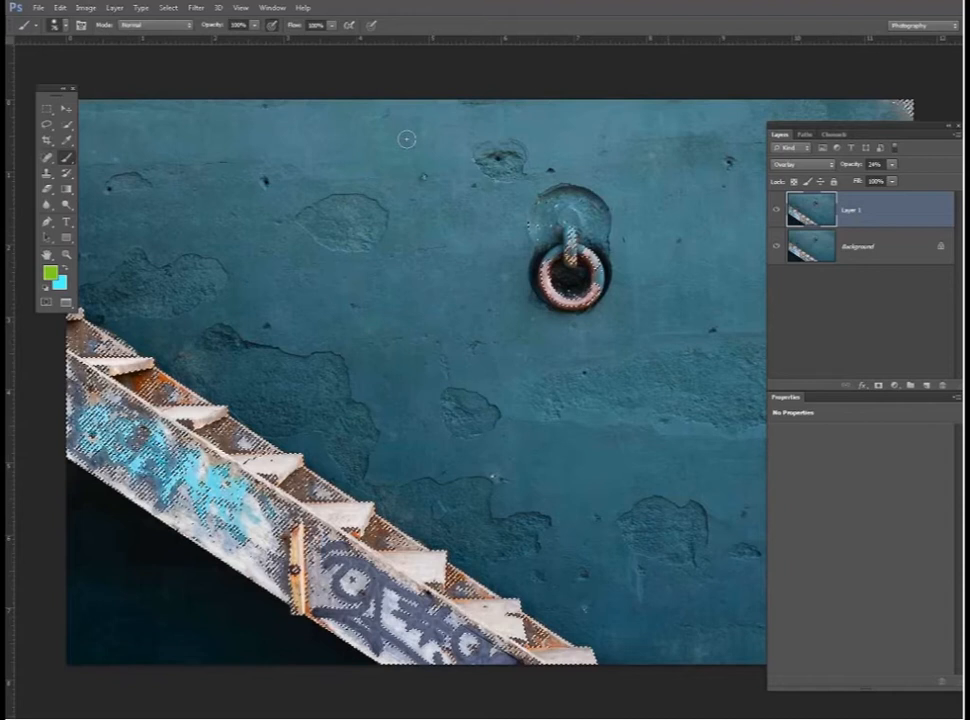
{"action": "left_click", "coordinate": [168, 7]}
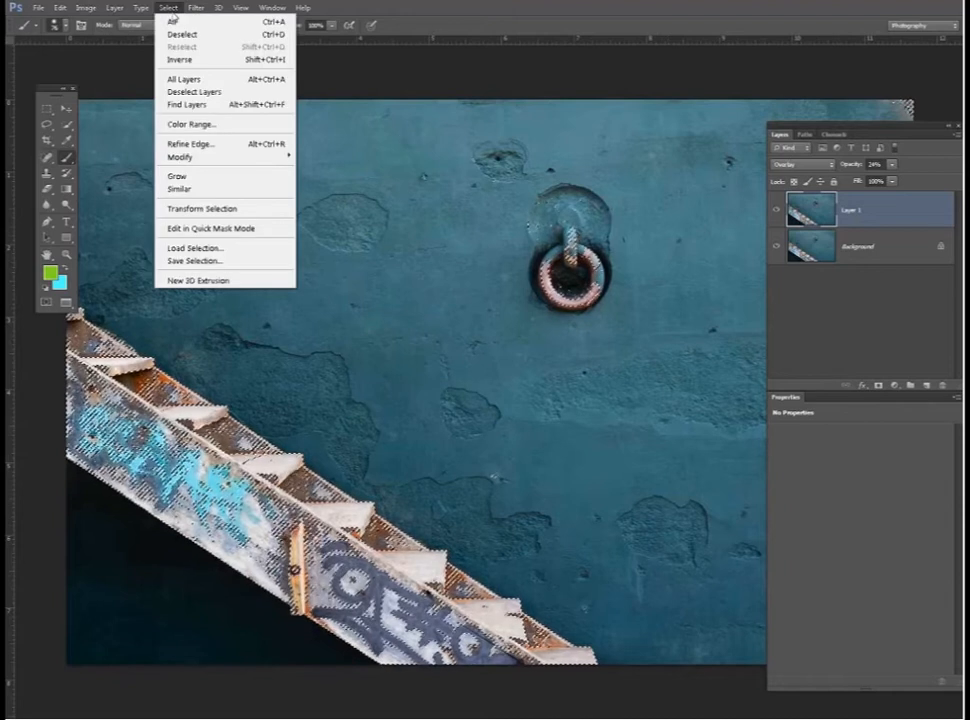
{"action": "left_click", "coordinate": [233, 261]}
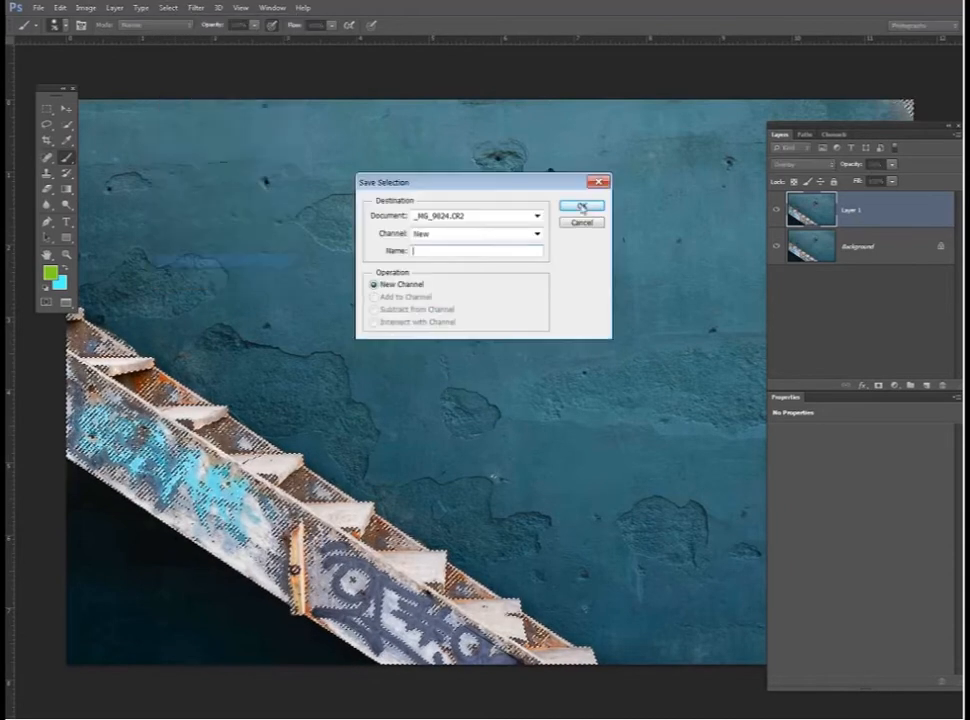
{"action": "left_click", "coordinate": [582, 208]}
- Inspect the saved alpha channel, clear the active selection and return to the full-color layers
{"action": "left_click", "coordinate": [833, 134]}
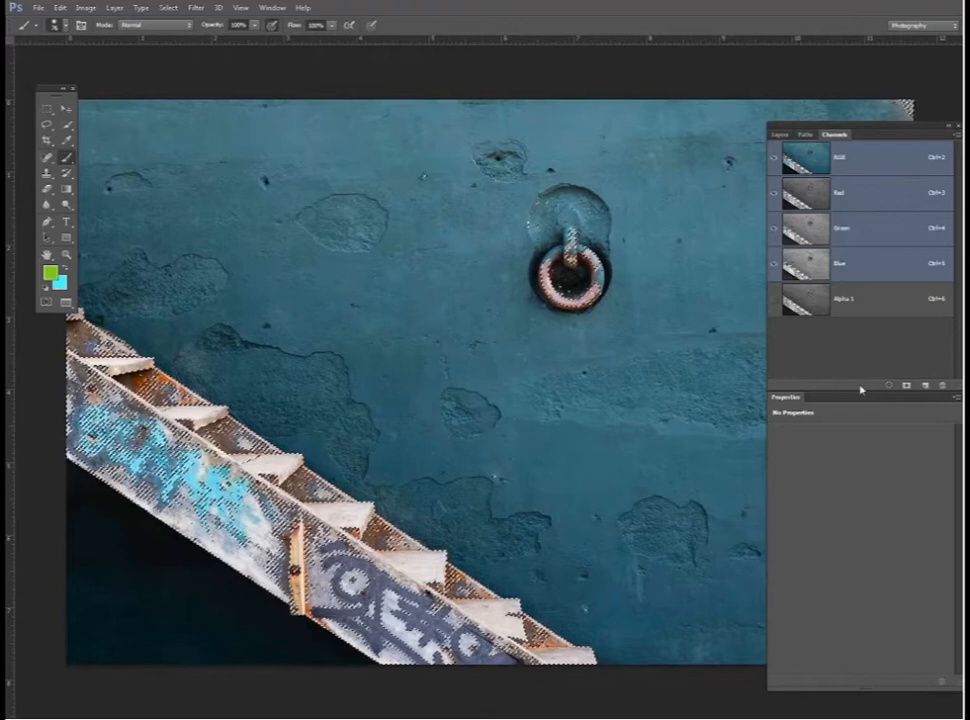
{"action": "left_click", "coordinate": [875, 300]}
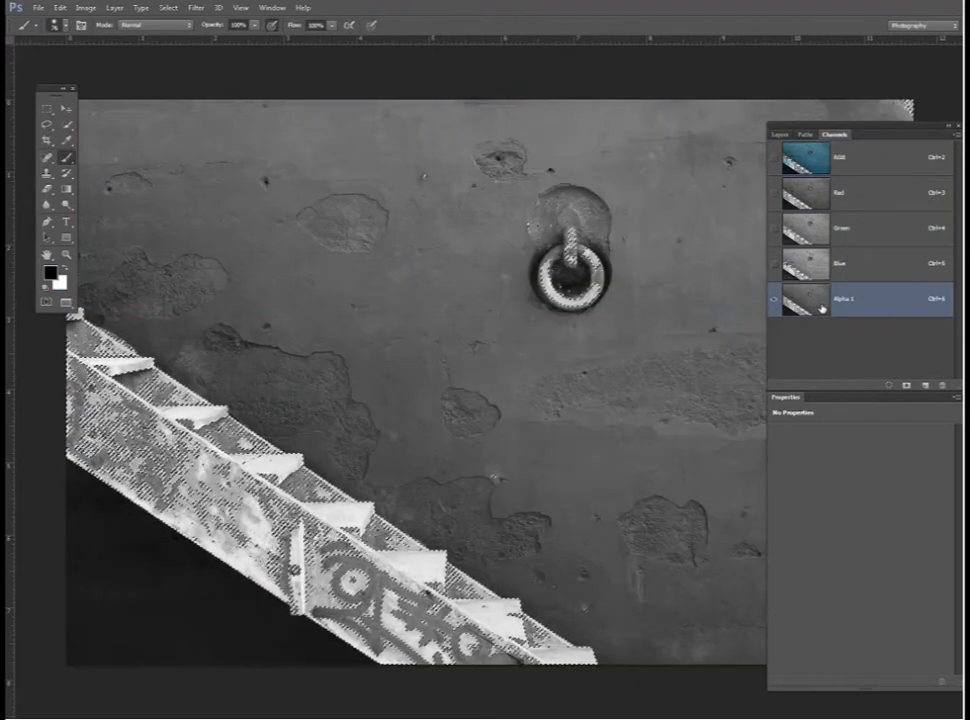
{"action": "left_click", "coordinate": [855, 157]}
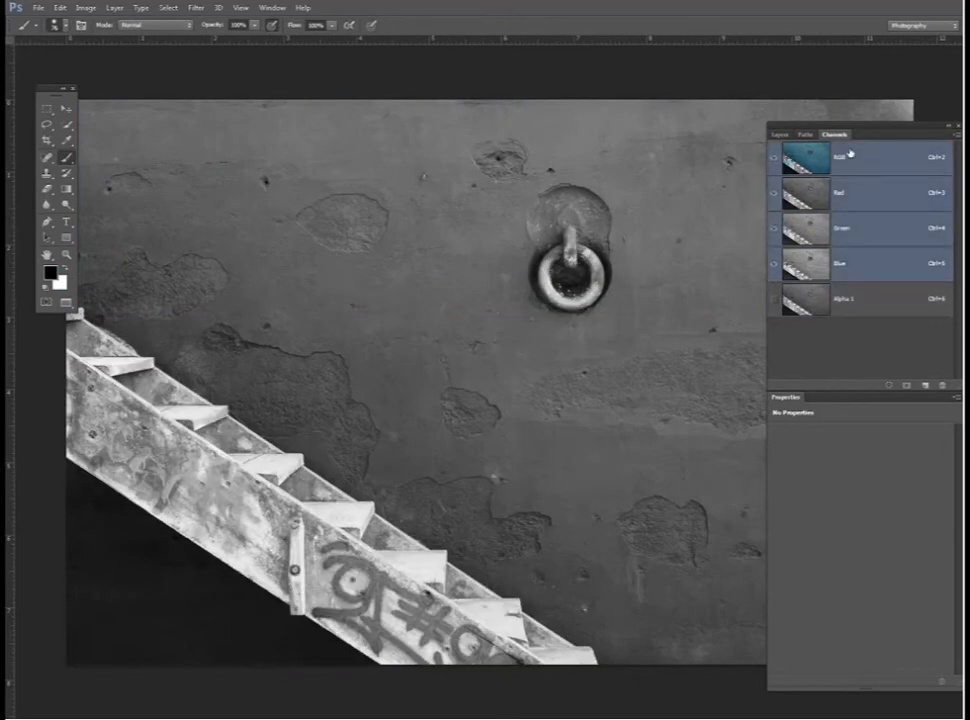
{"action": "left_click", "coordinate": [779, 134]}
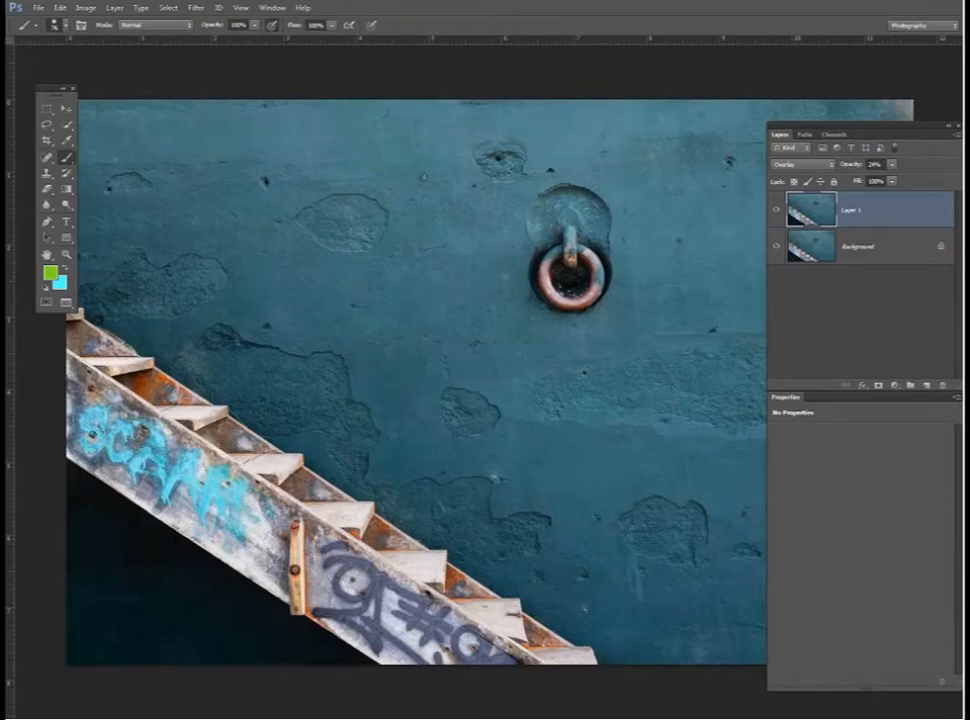
- Duplicate the Overlay layer and set the duplicate's blend mode to Multiply
{"action": "key", "text": "ctrl+j"}
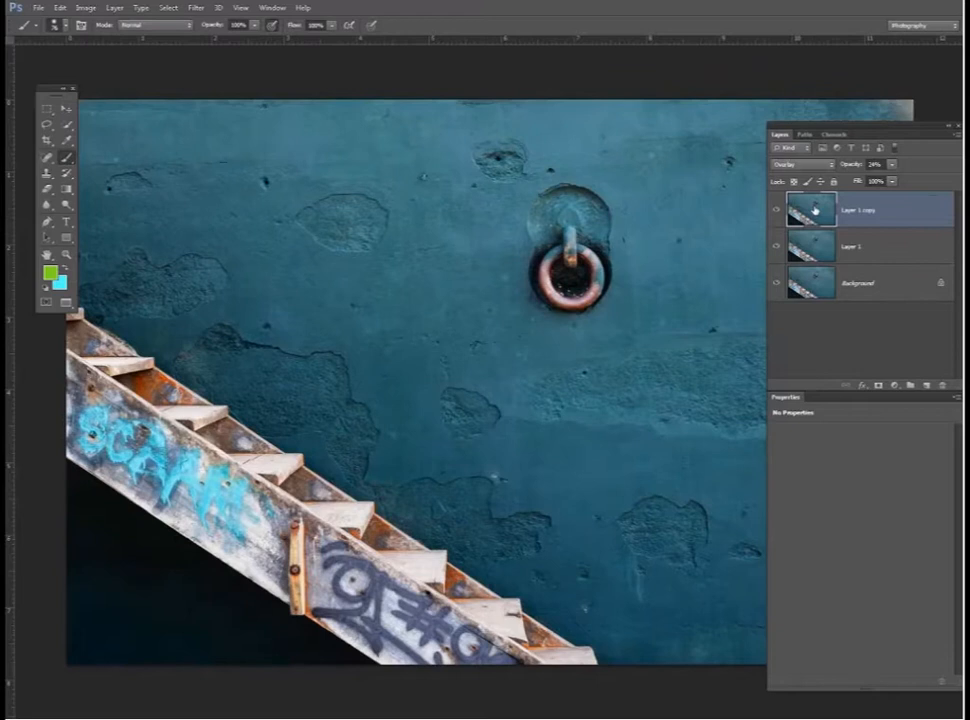
{"action": "left_click", "coordinate": [800, 164]}
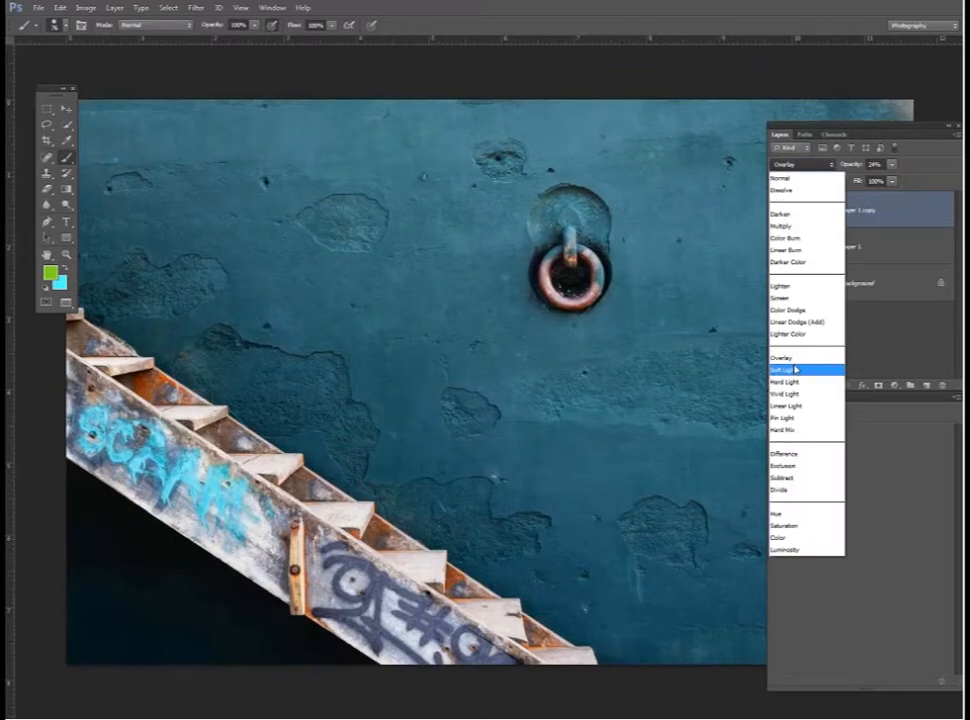
{"action": "left_click", "coordinate": [801, 227]}
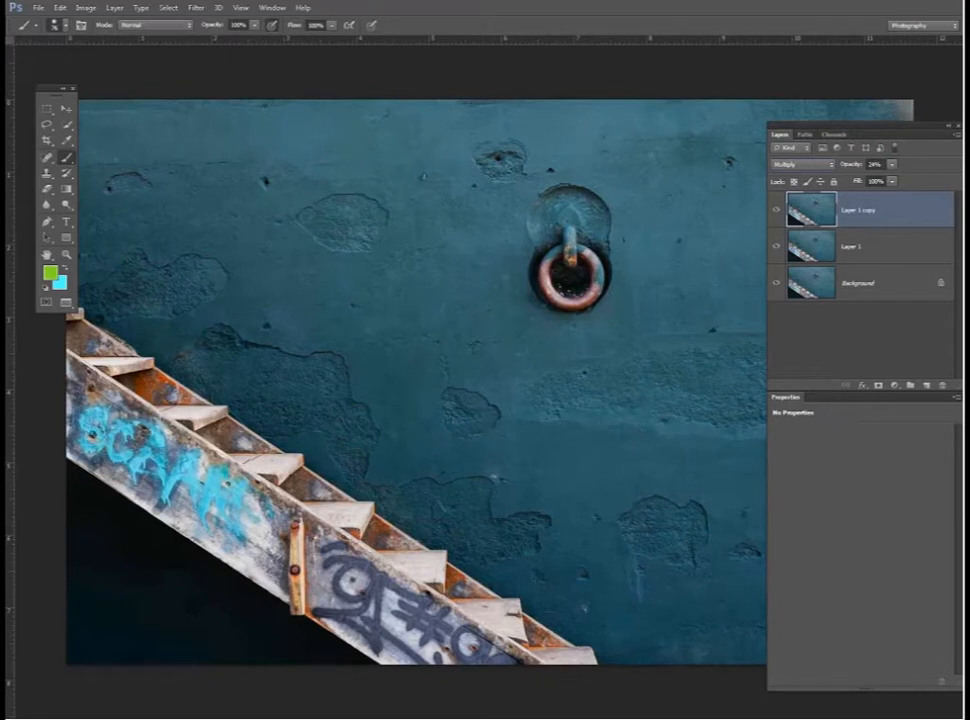
- Raise the Multiply layer's opacity to 99% to darken the whole image
{"action": "left_click", "coordinate": [867, 166]}
{"action": "left_click_drag", "start_coordinate": [867, 166], "coordinate": [940, 166]}
{"action": "left_click_drag", "start_coordinate": [852, 165], "coordinate": [850, 165]}
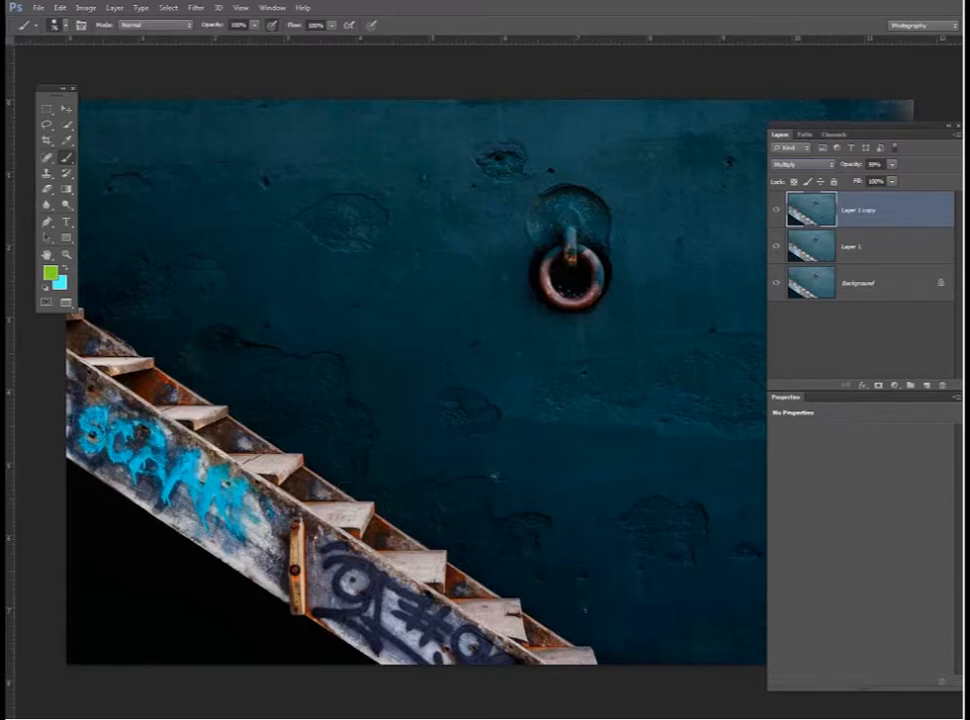
- Load the Alpha 1 channel as a selection, apply it as a mask on the Multiply layer and compare the image with that layer on and off
{"action": "left_click", "coordinate": [805, 134]}
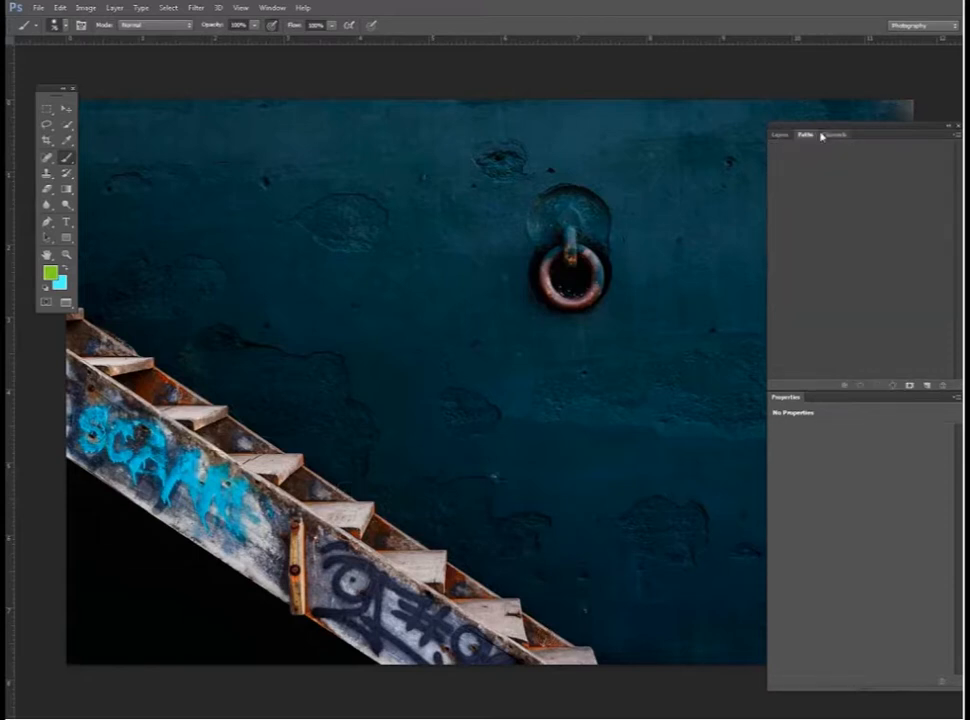
{"action": "left_click", "coordinate": [833, 135]}
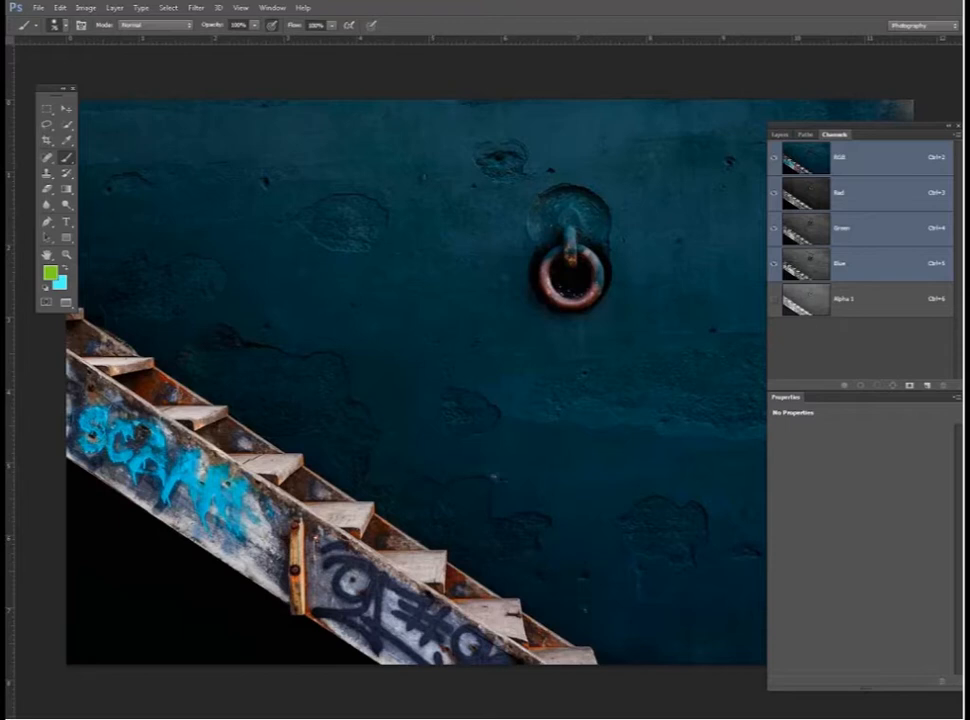
{"action": "left_click", "coordinate": [806, 314], "text": "ctrl"}
{"action": "left_click", "coordinate": [780, 135]}
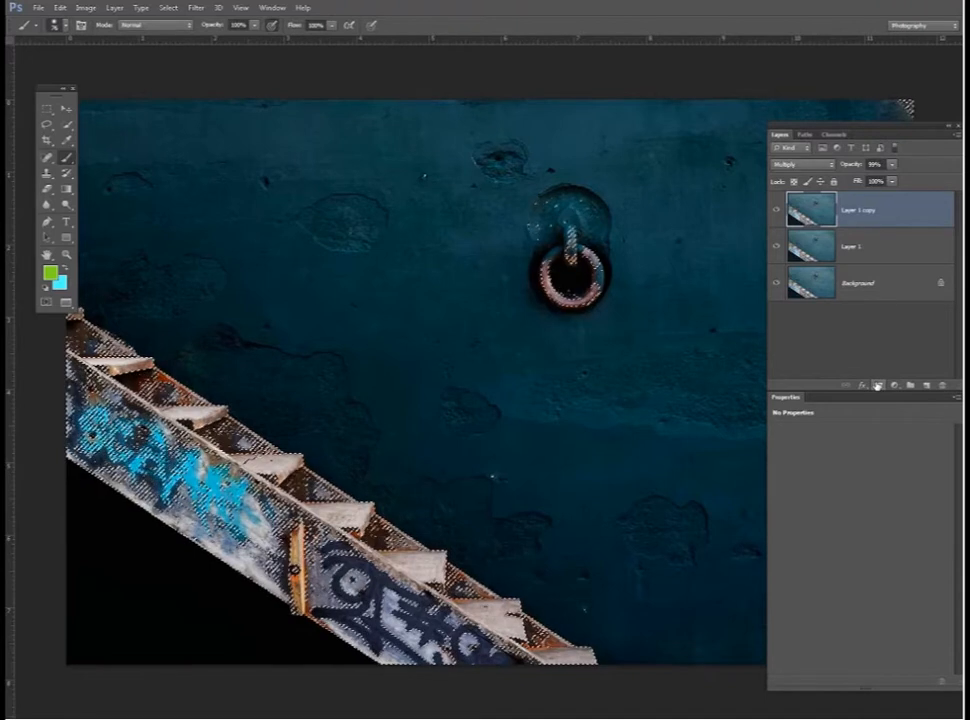
{"action": "left_click", "coordinate": [877, 386]}
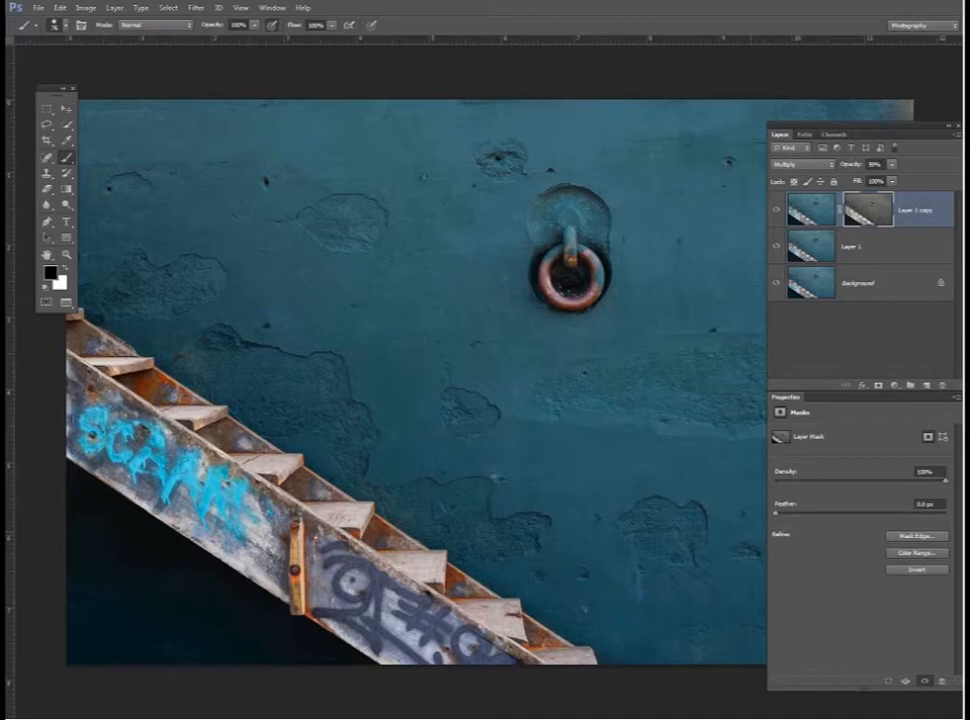
{"action": "left_click", "coordinate": [777, 210]}
{"action": "left_click", "coordinate": [777, 210]}
{"action": "left_click", "coordinate": [777, 210]}
{"action": "left_click", "coordinate": [777, 210]}
{"action": "mouse_move", "coordinate": [861, 127]}
{"action": "left_mouse_down"}
{"action": "mouse_move", "coordinate": [876, 127]}
{"action": "mouse_move", "coordinate": [869, 121]}
{"action": "left_mouse_up"}
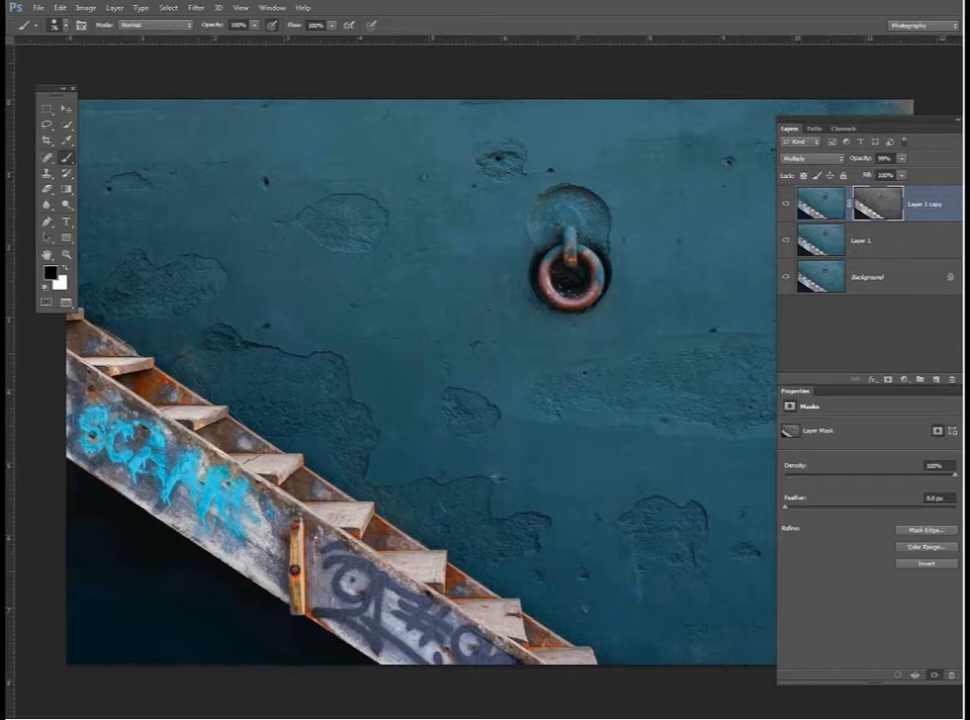
- Show the Multiply layer's mask alone and apply Levels with raised black input, midtones 0.64 and white input 216 to increase its contrast
{"action": "left_click", "coordinate": [869, 214], "text": "alt"}
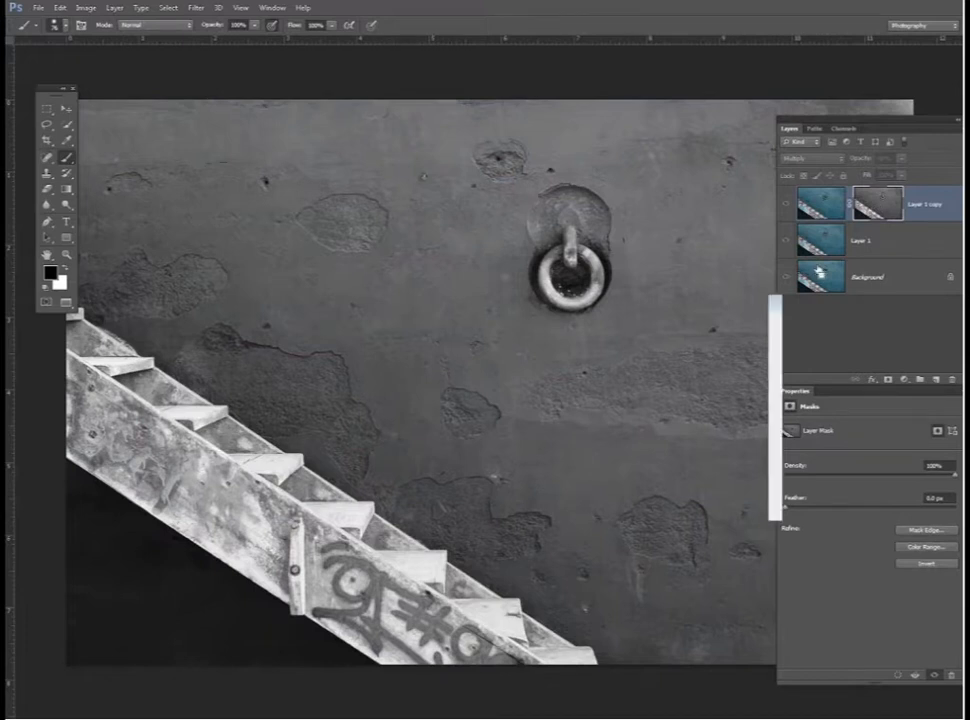
{"action": "key", "text": "ctrl+l"}
{"action": "left_click_drag", "start_coordinate": [670, 438], "coordinate": [786, 443]}
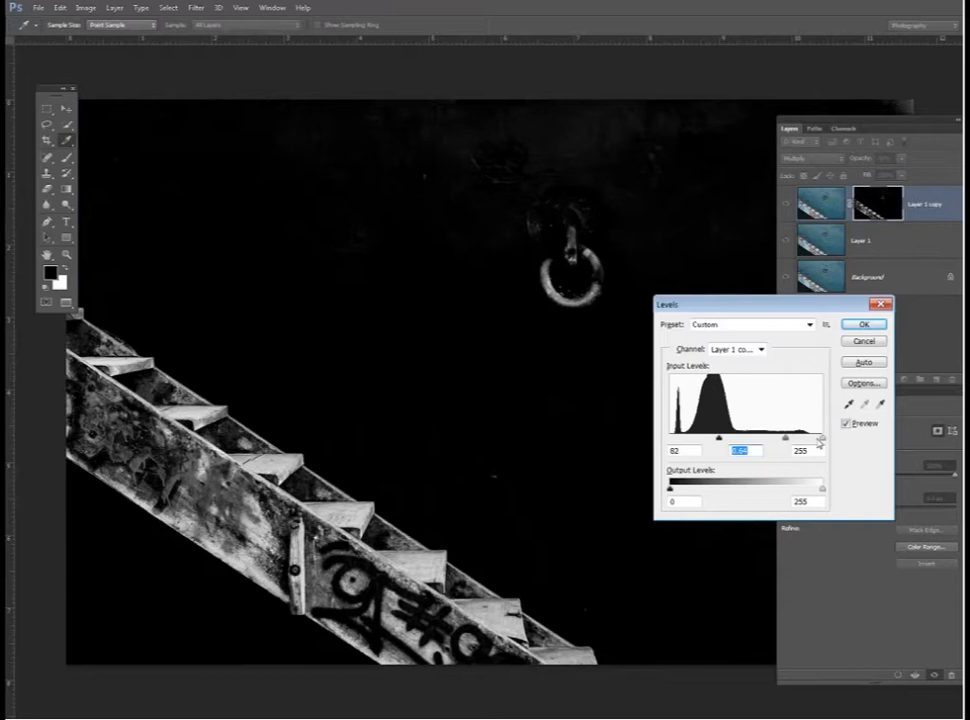
{"action": "left_click_drag", "start_coordinate": [718, 438], "coordinate": [697, 440]}
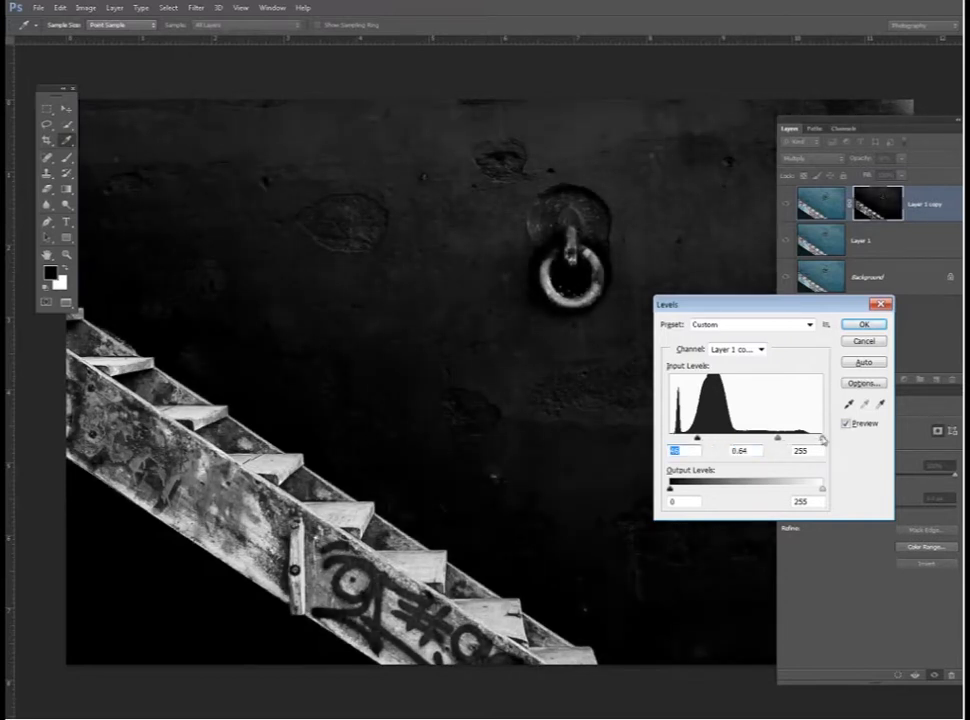
{"action": "left_click_drag", "start_coordinate": [822, 438], "coordinate": [801, 440]}
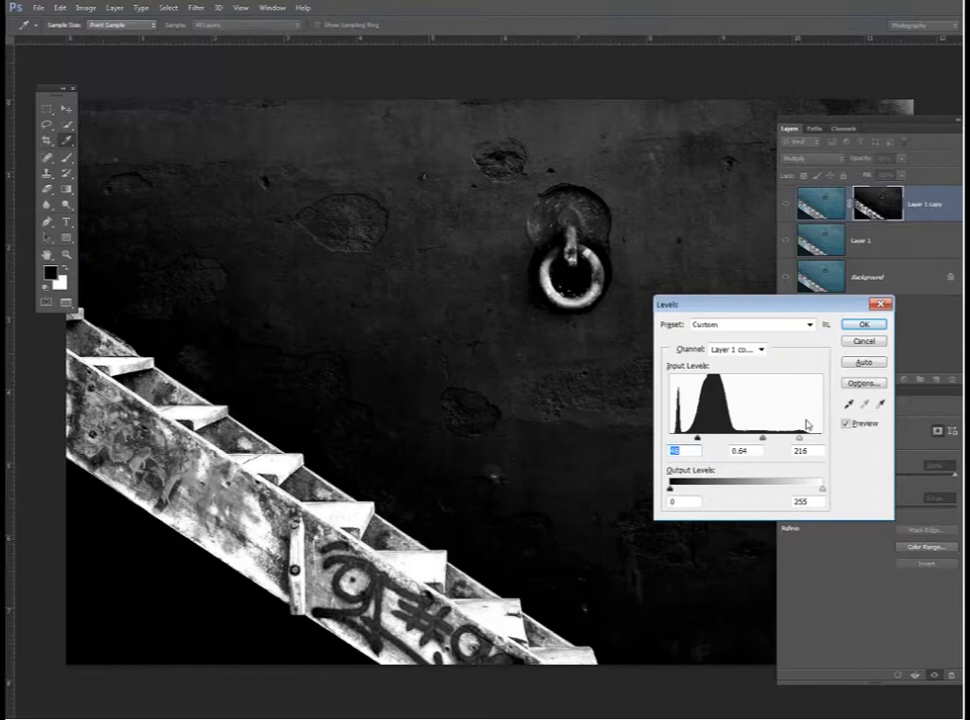
{"action": "key", "text": "Return"}
- Paint black over the wall, the area below the stairs and the iron ring in the mask using an Overlay-mode brush
{"action": "key", "text": "ctrl+minus"}
{"action": "key", "text": "ctrl+minus"}
{"action": "key", "text": "ctrl+minus"}
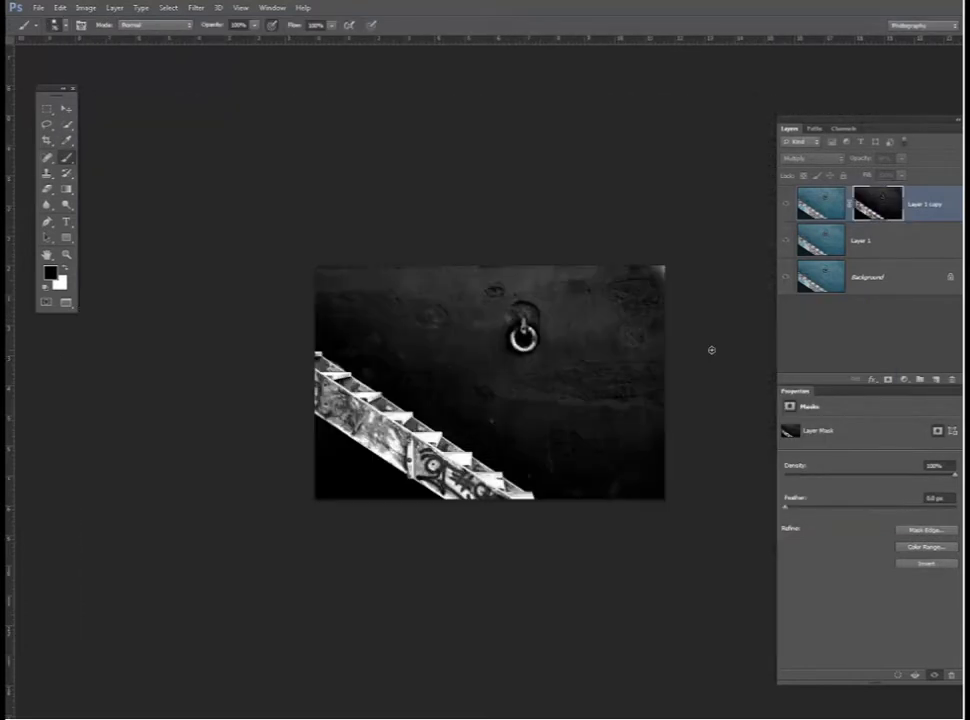
{"action": "mouse_move", "coordinate": [476, 335]}
{"action": "left_mouse_down"}
{"action": "mouse_move", "coordinate": [572, 356]}
{"action": "mouse_move", "coordinate": [567, 342]}
{"action": "left_mouse_up"}
{"action": "left_click", "coordinate": [155, 24]}
{"action": "left_click", "coordinate": [158, 243]}
{"action": "left_click_drag", "start_coordinate": [65, 91], "coordinate": [131, 160]}
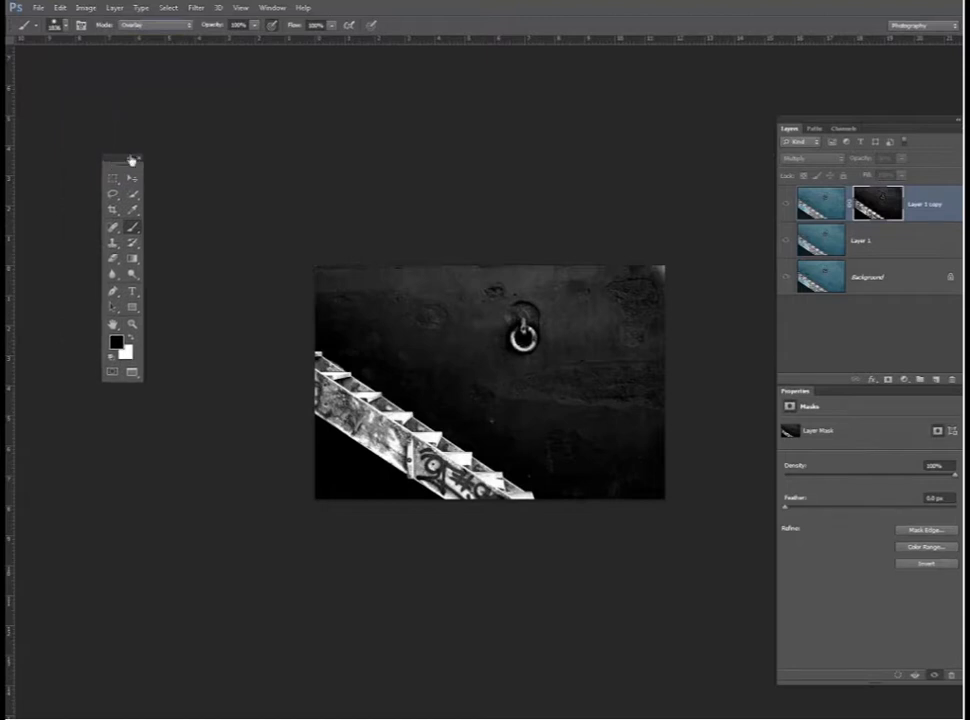
{"action": "mouse_move", "coordinate": [339, 231]}
{"action": "left_mouse_down"}
{"action": "mouse_move", "coordinate": [545, 300]}
{"action": "mouse_move", "coordinate": [636, 392]}
{"action": "mouse_move", "coordinate": [613, 361]}
{"action": "mouse_move", "coordinate": [662, 479]}
{"action": "left_mouse_up"}
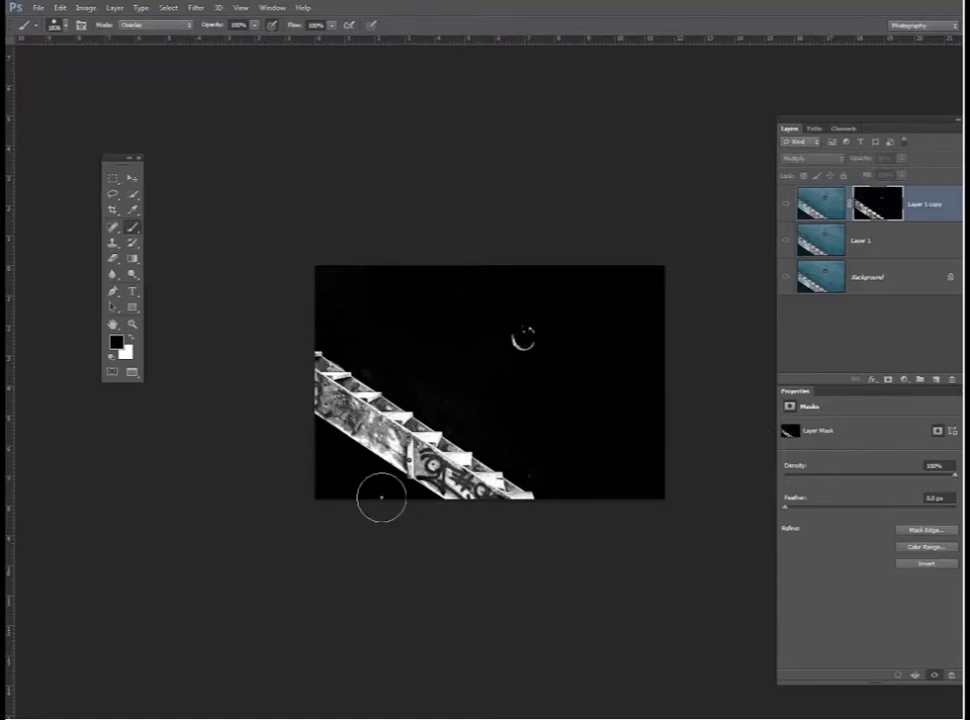
{"action": "left_click", "coordinate": [523, 339]}
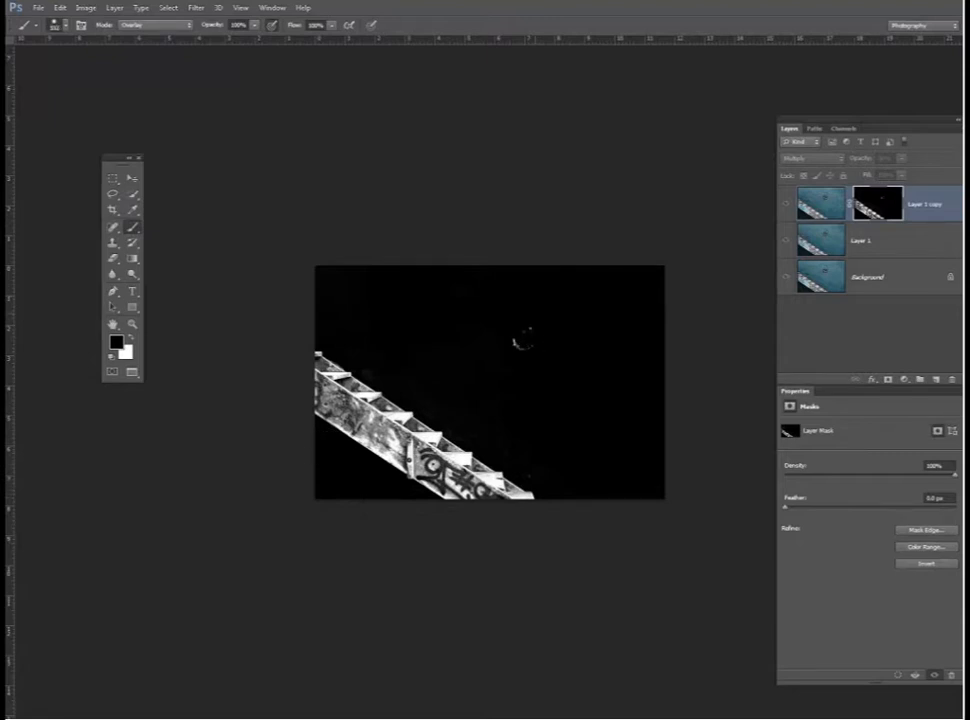
- Paint out the remaining ring highlights in the mask with a Normal-mode brush and compare the full-color photo with the Multiply layer on and off
{"action": "left_click", "coordinate": [176, 25]}
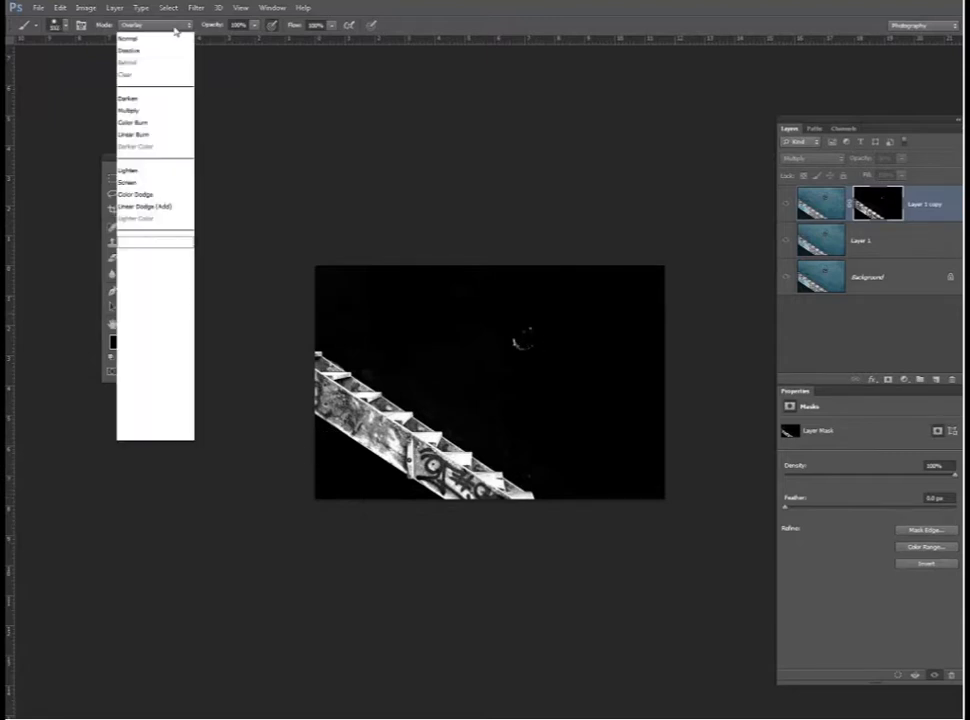
{"action": "left_click", "coordinate": [172, 38]}
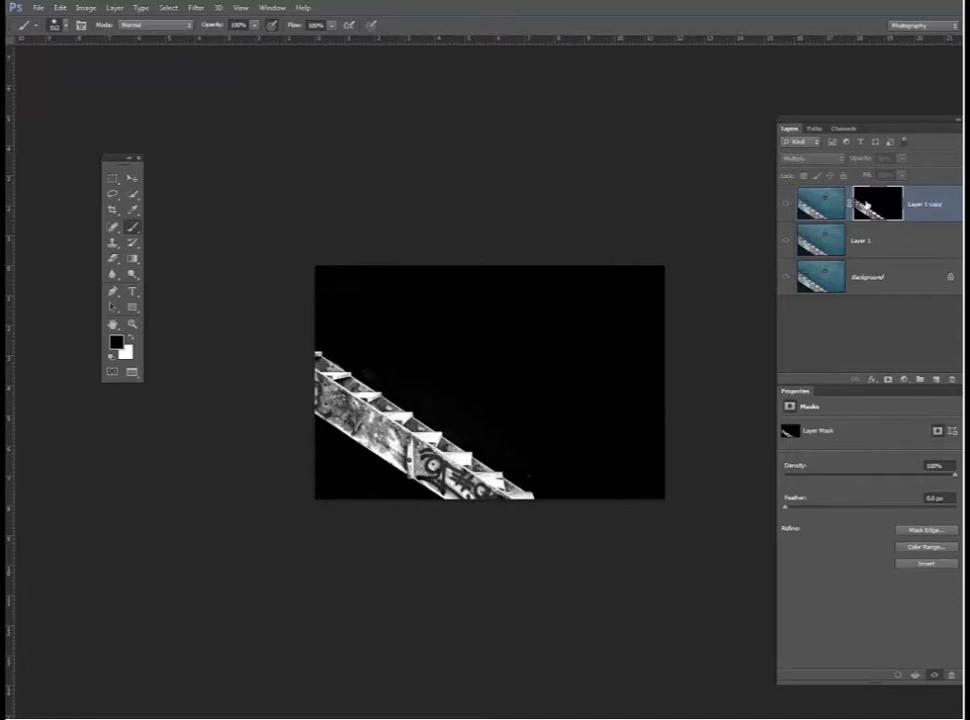
{"action": "left_click", "coordinate": [866, 206], "text": "alt"}
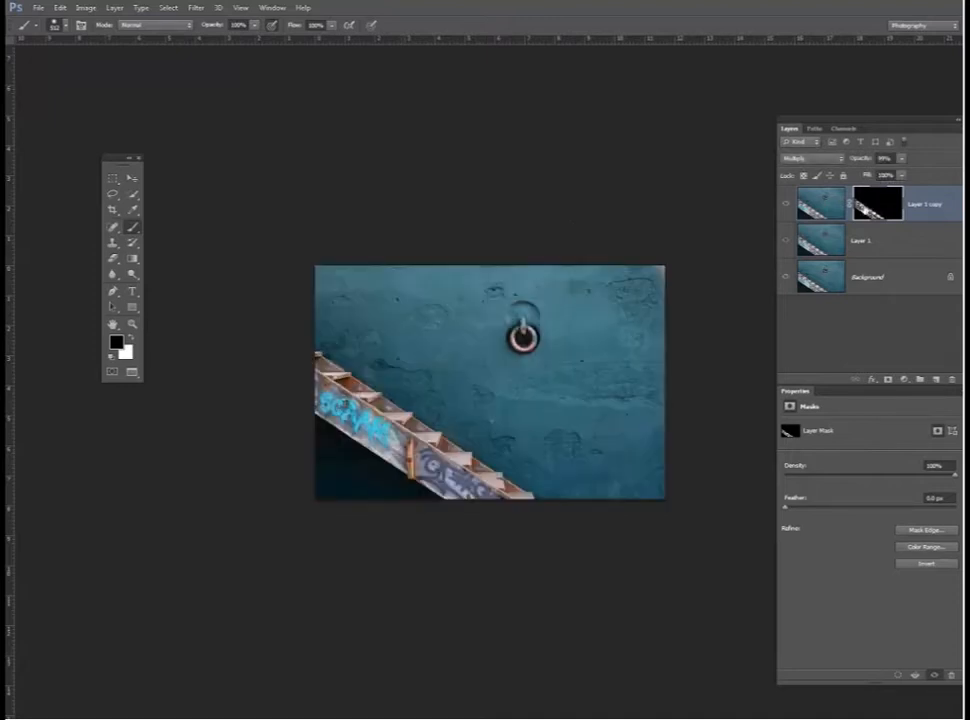
{"action": "mouse_move", "coordinate": [522, 398]}
{"action": "left_mouse_down"}
{"action": "mouse_move", "coordinate": [558, 403]}
{"action": "mouse_move", "coordinate": [532, 404]}
{"action": "left_mouse_up"}
{"action": "left_click_drag", "start_coordinate": [536, 490], "coordinate": [608, 413]}
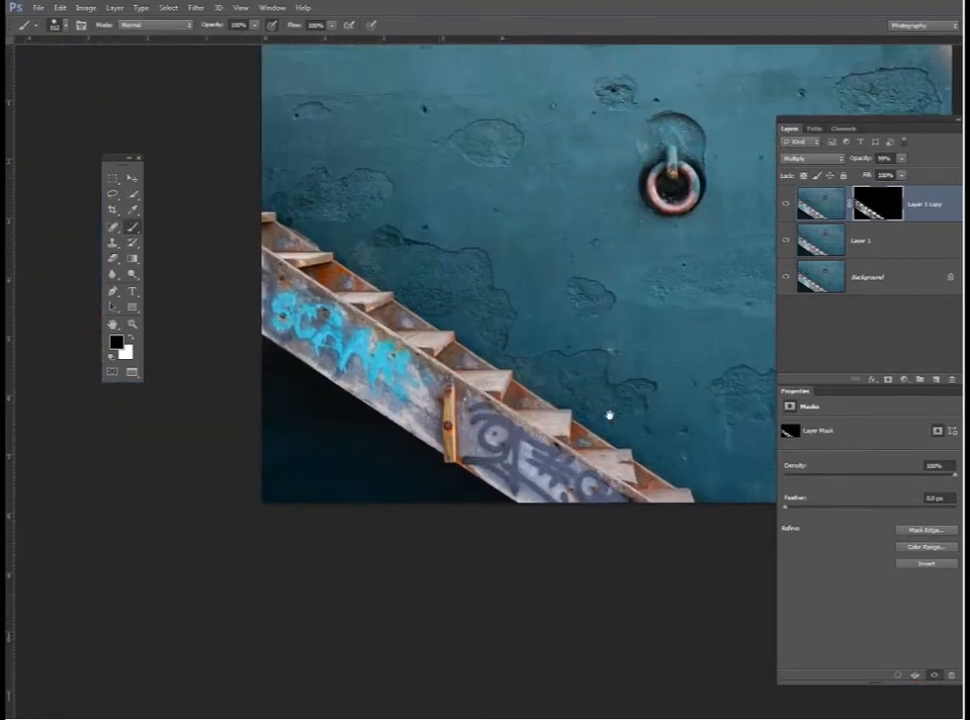
{"action": "left_click", "coordinate": [786, 206]}
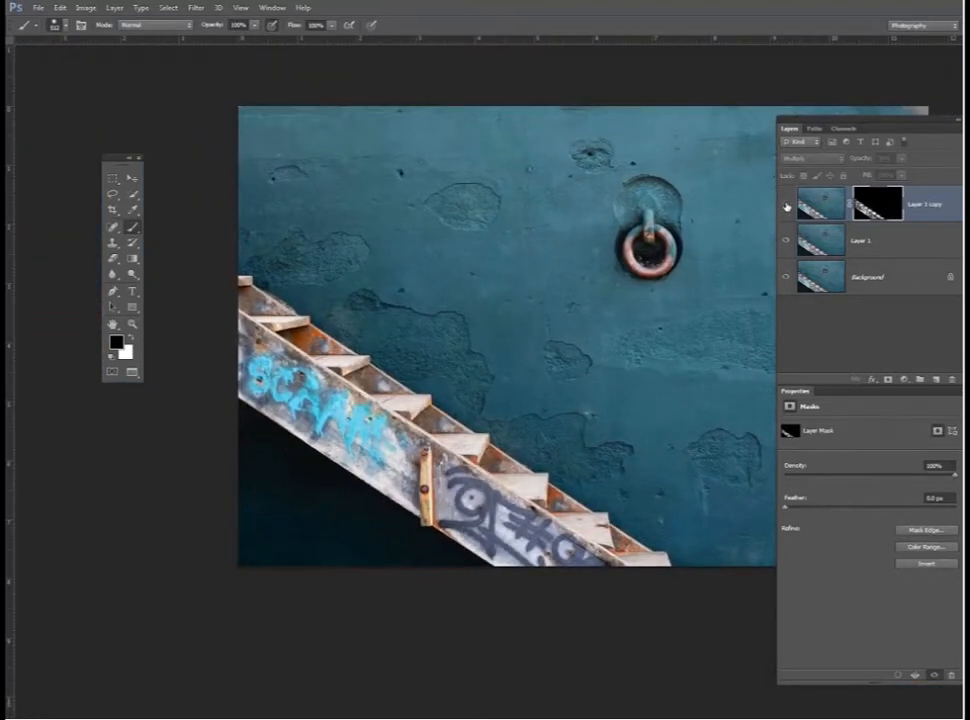
{"action": "left_click", "coordinate": [786, 206]}
{"action": "mouse_move", "coordinate": [540, 465]}
{"action": "left_mouse_down"}
{"action": "mouse_move", "coordinate": [509, 440]}
{"action": "mouse_move", "coordinate": [502, 481]}
{"action": "mouse_move", "coordinate": [473, 526]}
{"action": "left_mouse_up"}
{"action": "left_click_drag", "start_coordinate": [122, 158], "coordinate": [57, 87]}
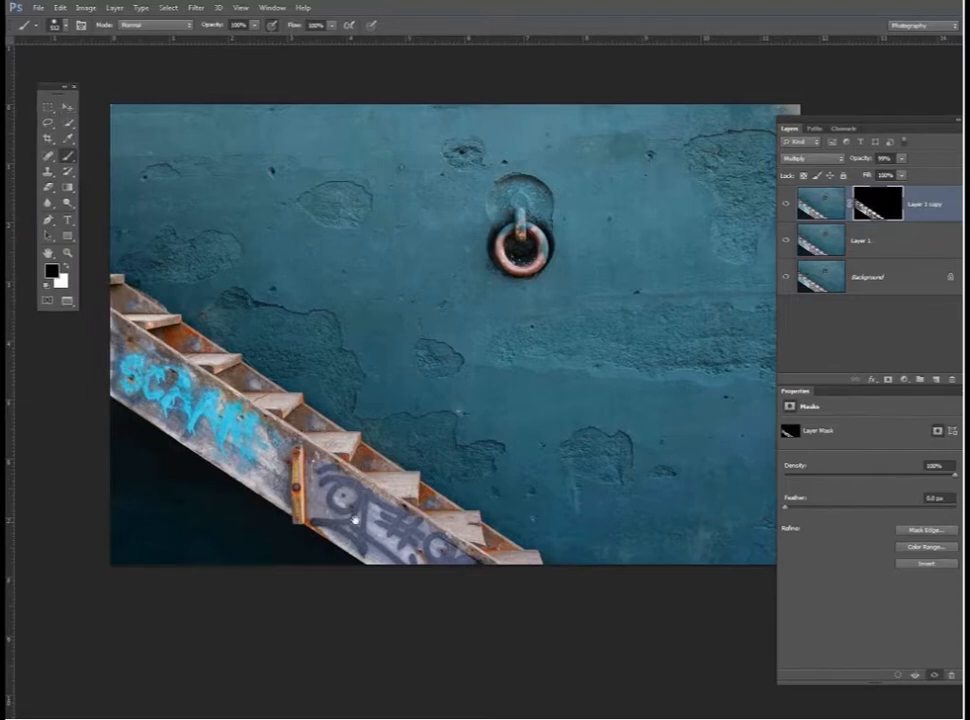
- Add a new layer at the top of the stack and stamp all visible layers into it
{"action": "left_click_drag", "start_coordinate": [482, 475], "coordinate": [493, 470]}
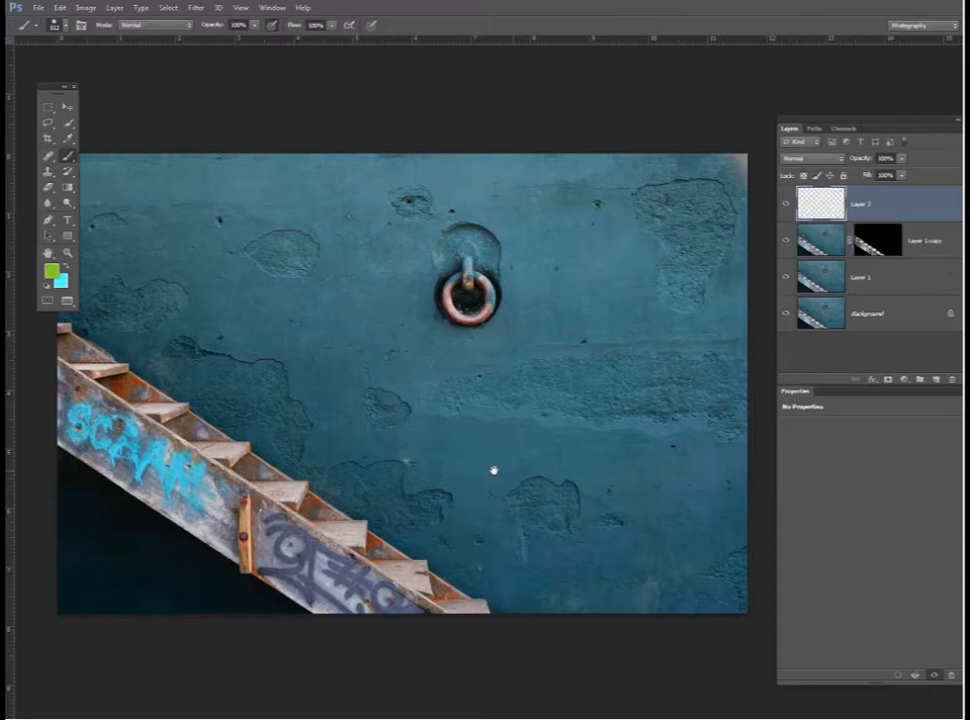
{"action": "key", "text": "ctrl+alt+shift+e"}
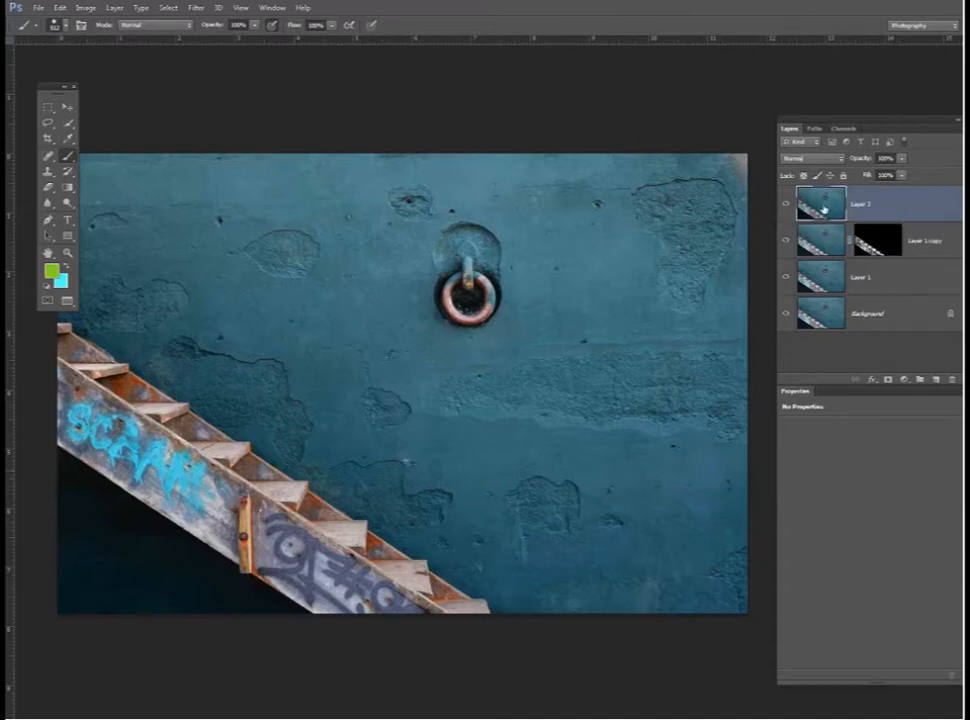
{"action": "left_click_drag", "start_coordinate": [875, 123], "coordinate": [853, 120]}
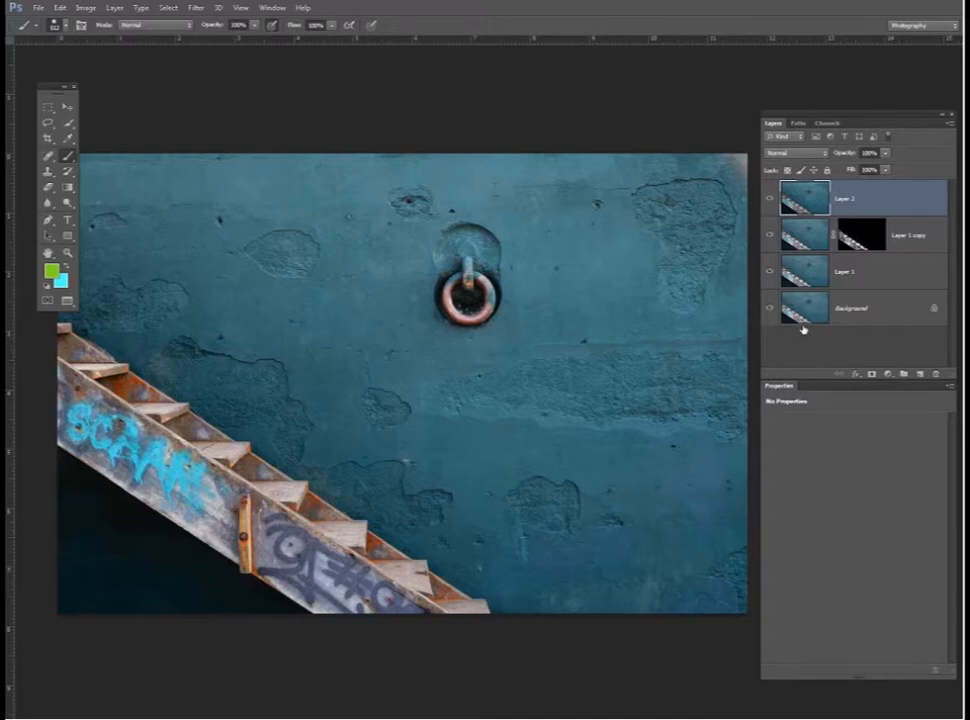
- Outline the iron ring and its wall recess with the Content-Aware Move tool and relocate them to the right along the wall
{"action": "scroll", "coordinate": [567, 472], "scroll_direction": "down", "scroll_amount": 3}
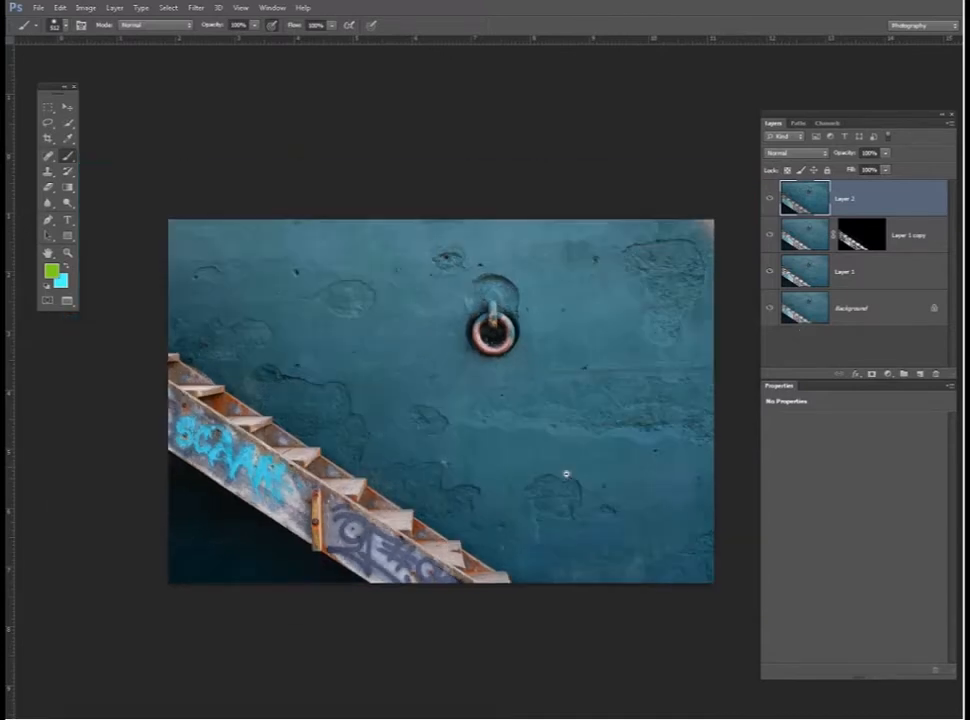
{"action": "scroll", "coordinate": [577, 493], "scroll_direction": "up", "scroll_amount": 1}
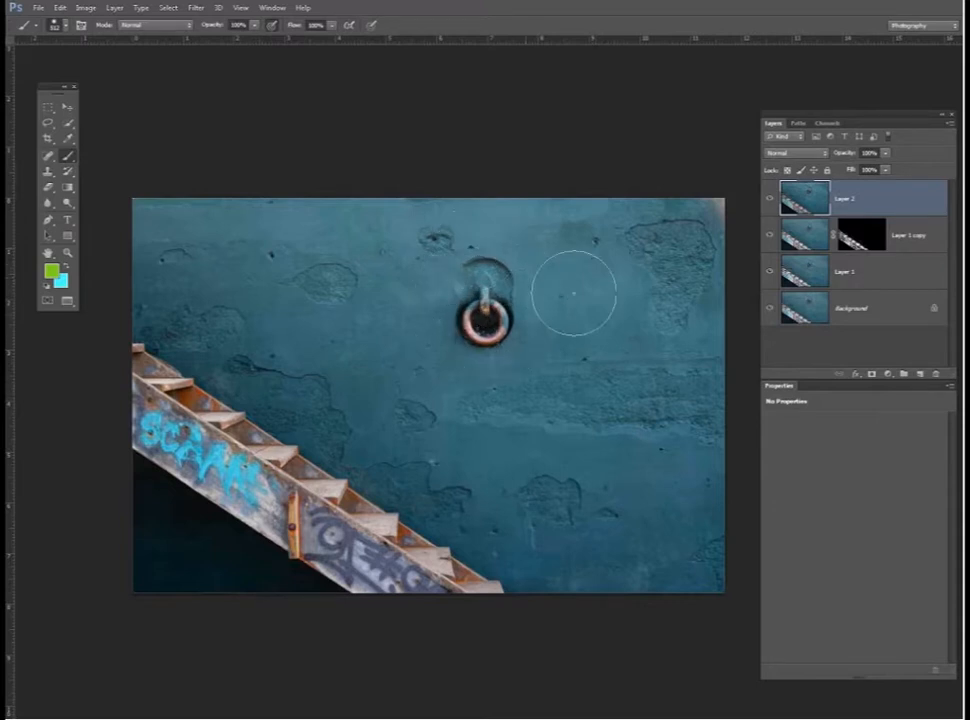
{"action": "key", "text": "h"}
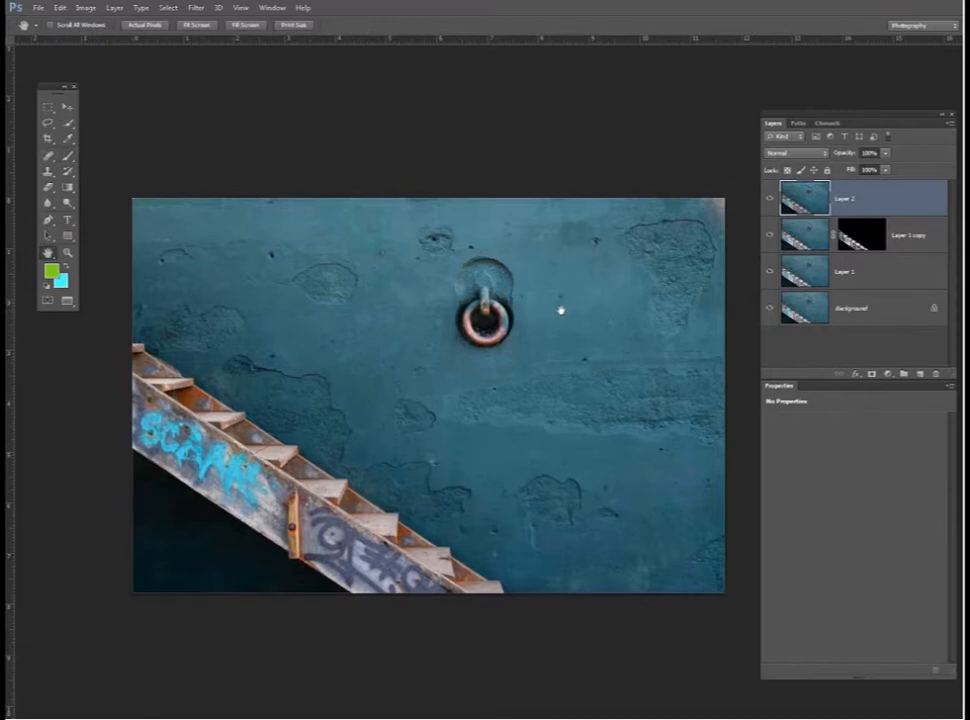
{"action": "left_click", "coordinate": [50, 158]}
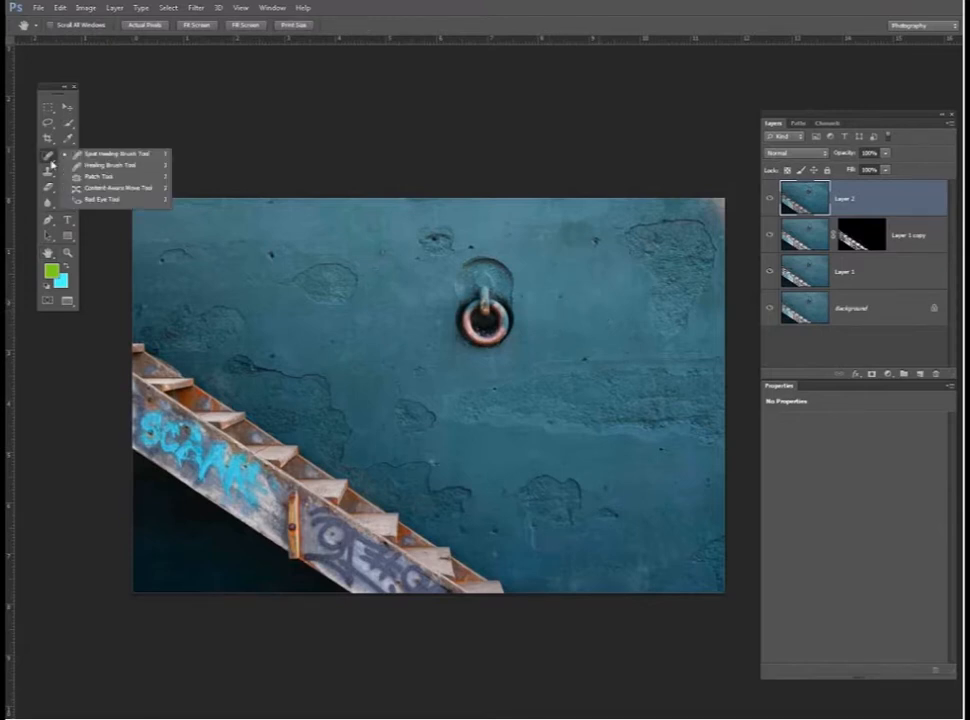
{"action": "left_click", "coordinate": [116, 188]}
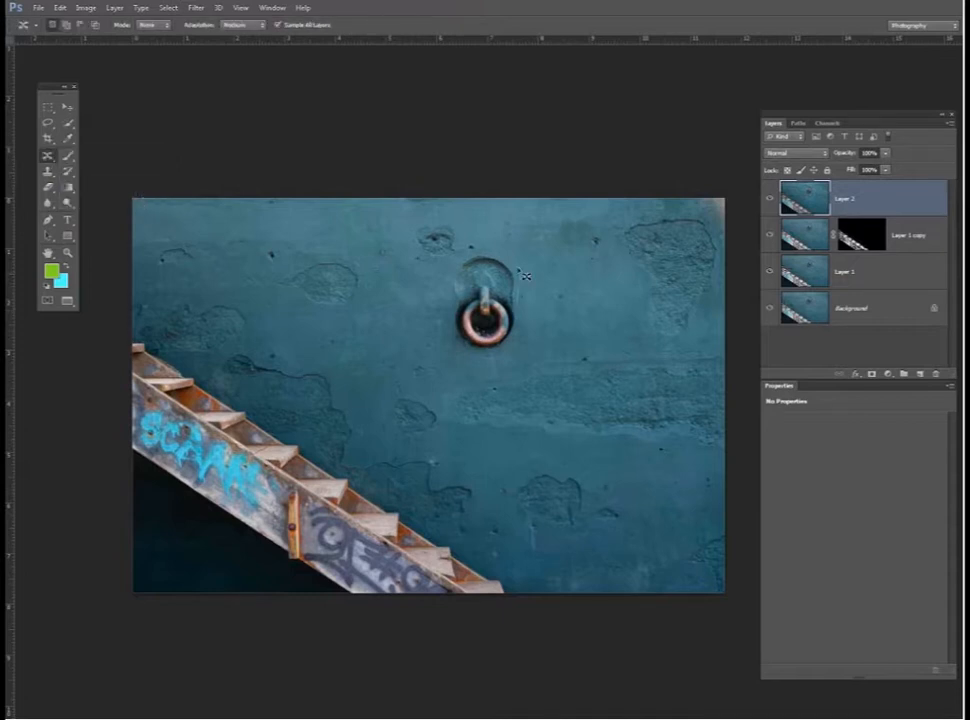
{"action": "mouse_move", "coordinate": [490, 257]}
{"action": "left_mouse_down"}
{"action": "mouse_move", "coordinate": [451, 300]}
{"action": "mouse_move", "coordinate": [451, 323]}
{"action": "mouse_move", "coordinate": [481, 367]}
{"action": "mouse_move", "coordinate": [494, 364]}
{"action": "mouse_move", "coordinate": [523, 312]}
{"action": "left_mouse_up"}
{"action": "key", "text": "ctrl+d"}
{"action": "mouse_move", "coordinate": [476, 262]}
{"action": "left_mouse_down"}
{"action": "mouse_move", "coordinate": [451, 302]}
{"action": "mouse_move", "coordinate": [459, 356]}
{"action": "mouse_move", "coordinate": [499, 360]}
{"action": "mouse_move", "coordinate": [528, 330]}
{"action": "left_mouse_up"}
{"action": "left_click_drag", "start_coordinate": [484, 299], "coordinate": [559, 301]}
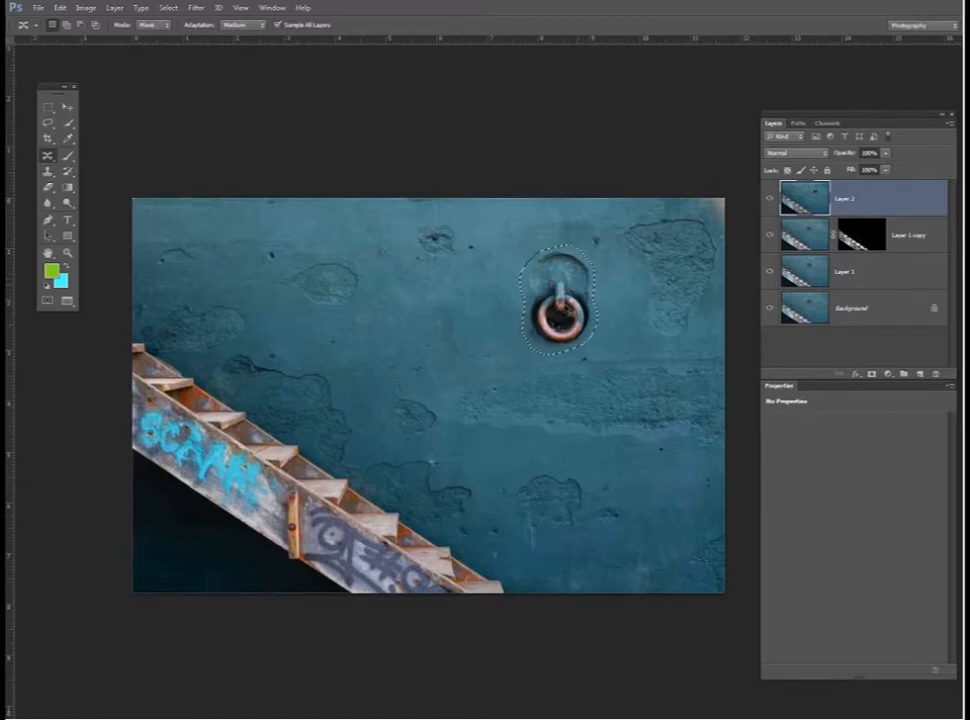
{"action": "key", "text": "ctrl+d"}
- Patch the wall area where the ring used to be with cleaner texture from the left, and patch out the duplicated plaster flake there
{"action": "key", "text": "alt+space"}
{"action": "key", "text": "Escape"}
{"action": "left_click_drag", "start_coordinate": [474, 318], "coordinate": [560, 306]}
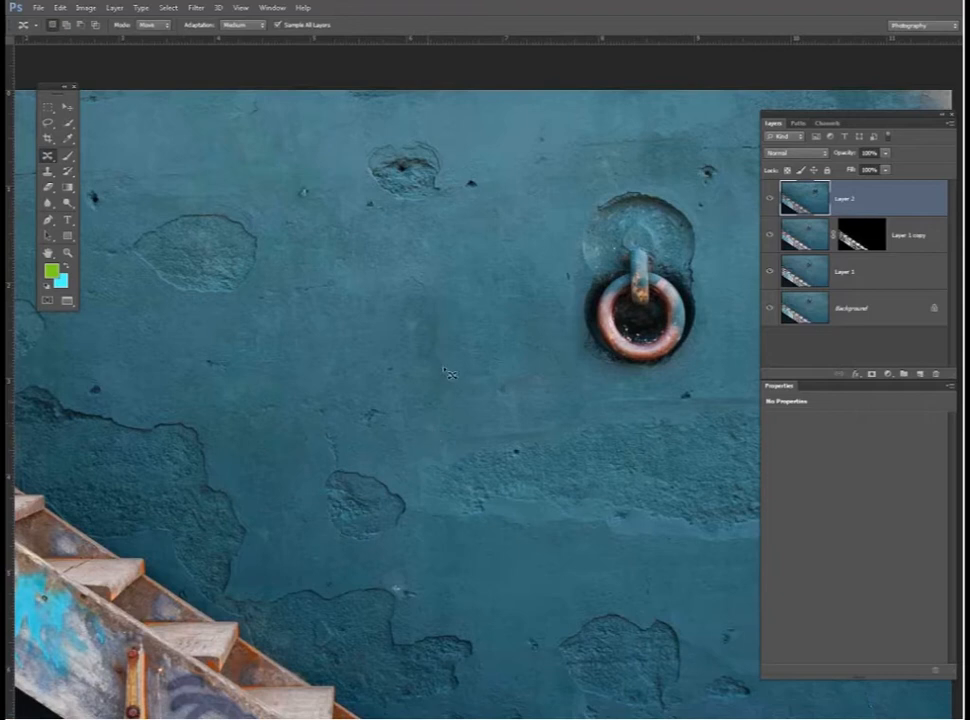
{"action": "right_click", "coordinate": [47, 157]}
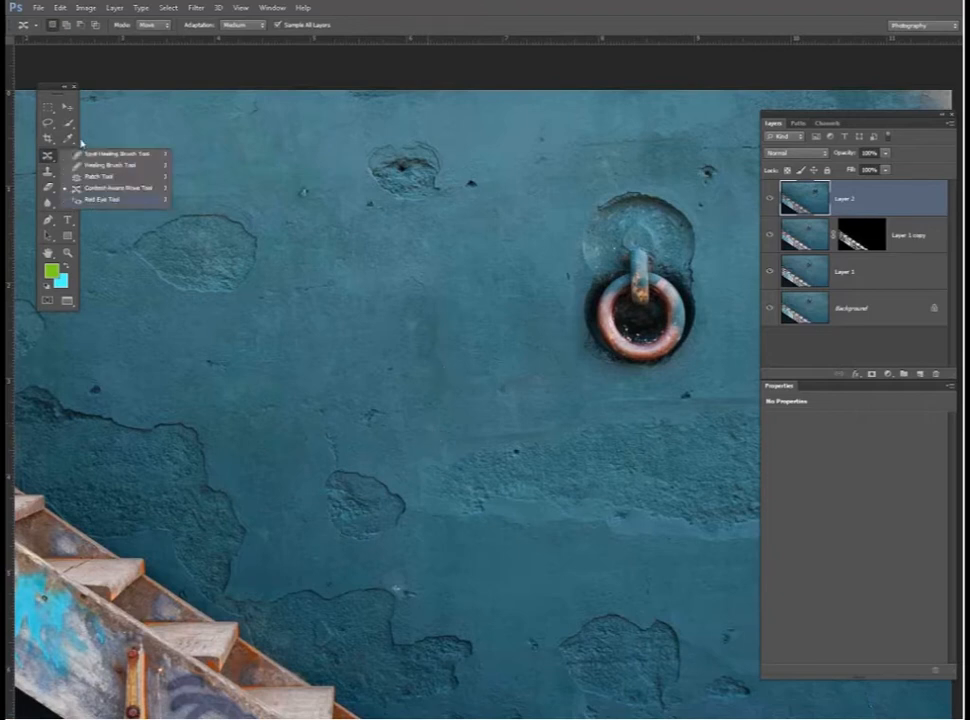
{"action": "left_click", "coordinate": [120, 176]}
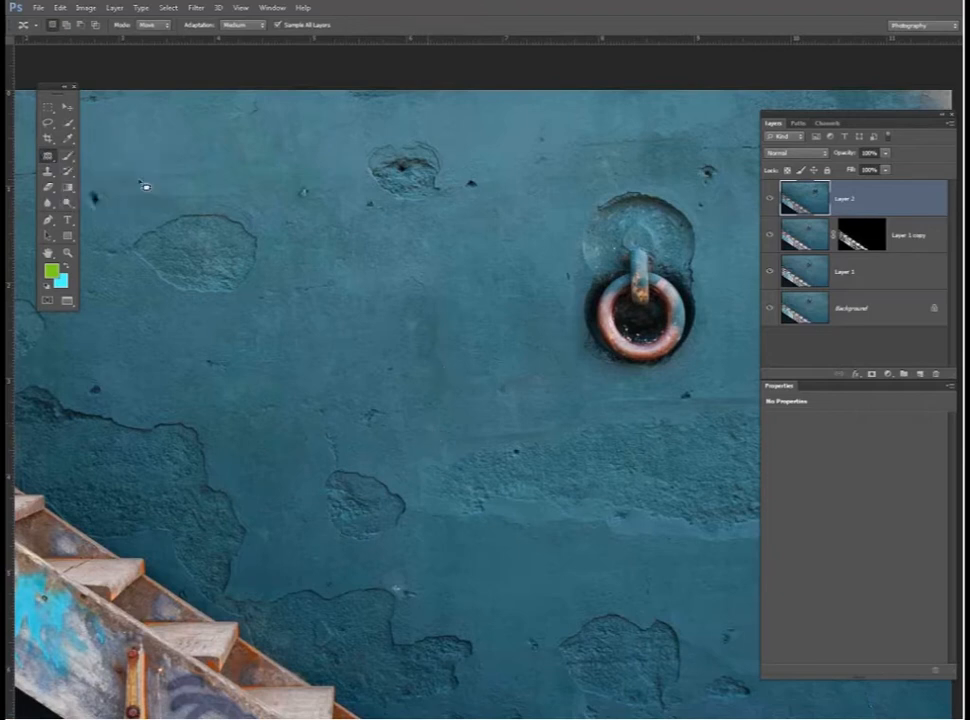
{"action": "mouse_move", "coordinate": [566, 190]}
{"action": "left_mouse_down"}
{"action": "mouse_move", "coordinate": [586, 329]}
{"action": "mouse_move", "coordinate": [500, 458]}
{"action": "mouse_move", "coordinate": [450, 216]}
{"action": "mouse_move", "coordinate": [500, 186]}
{"action": "left_mouse_up"}
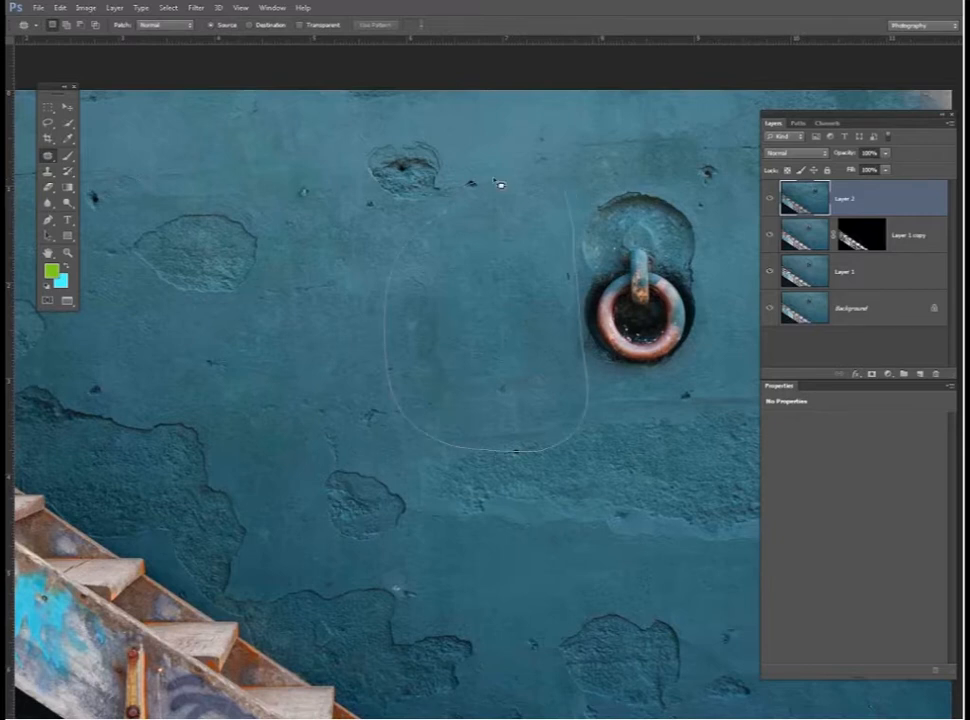
{"action": "left_click_drag", "start_coordinate": [525, 337], "coordinate": [286, 375]}
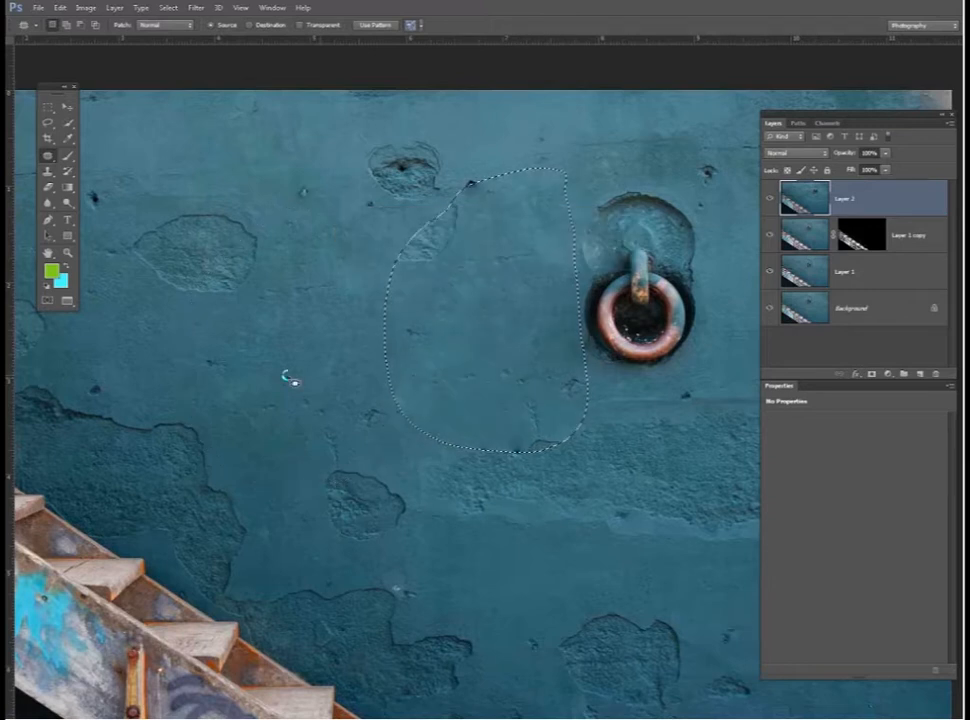
{"action": "key", "text": "ctrl+d"}
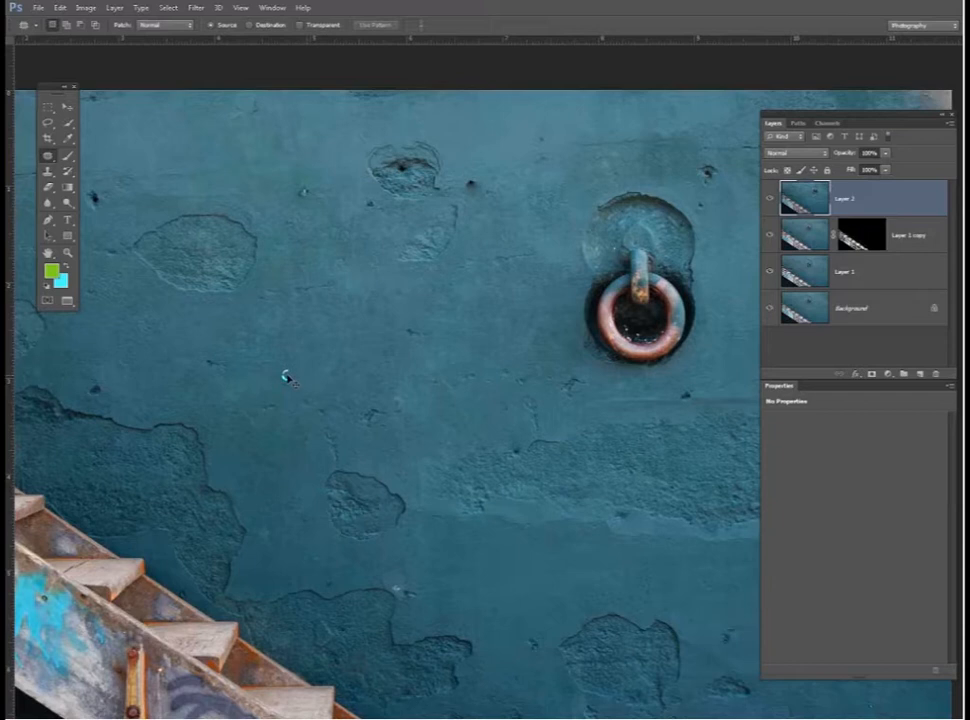
{"action": "mouse_move", "coordinate": [394, 277]}
{"action": "left_mouse_down"}
{"action": "mouse_move", "coordinate": [472, 225]}
{"action": "mouse_move", "coordinate": [434, 270]}
{"action": "mouse_move", "coordinate": [457, 377]}
{"action": "left_mouse_up"}
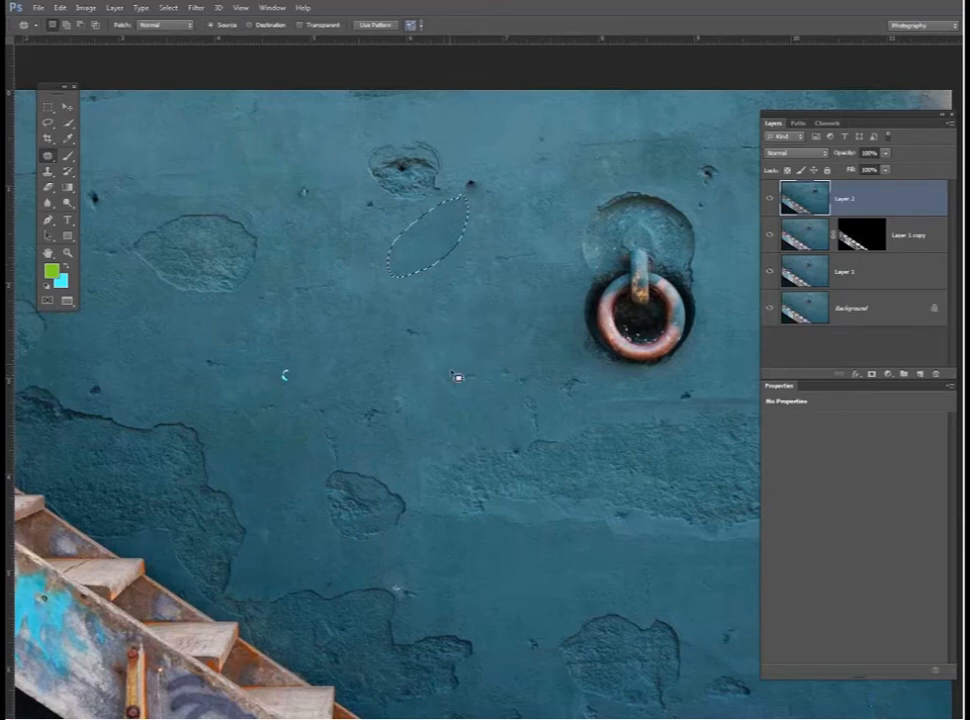
- Deselect the patched wall area and try to save the retouched staircase document
{"action": "key", "text": "ctrl+d"}
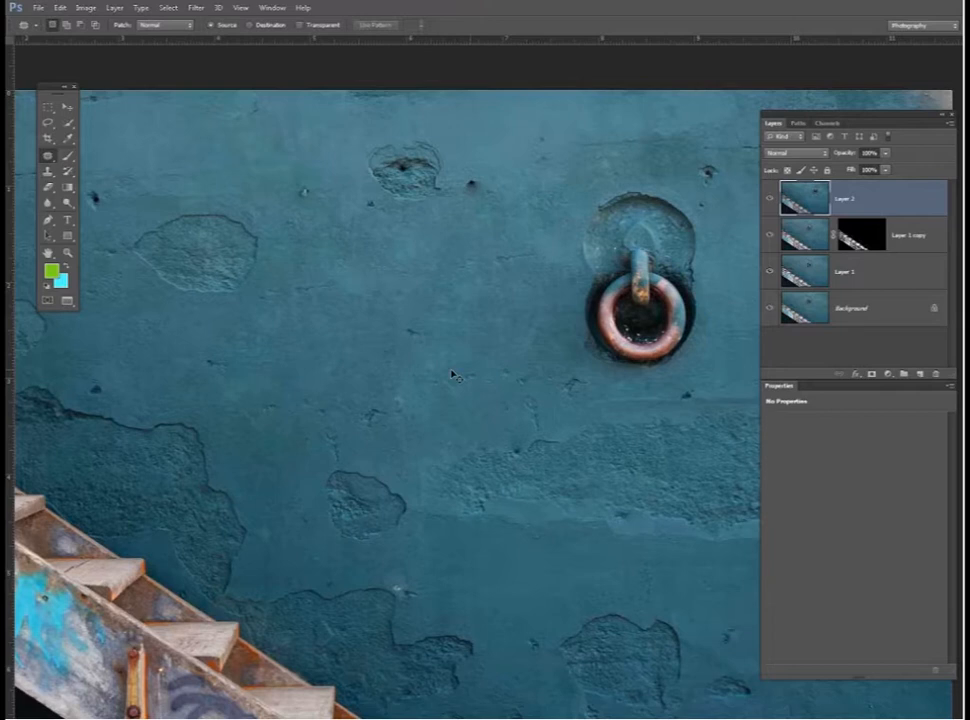
{"action": "key", "text": "ctrl+minus"}
{"action": "key", "text": "ctrl+minus"}
{"action": "left_click_drag", "start_coordinate": [613, 419], "coordinate": [608, 416]}
{"action": "left_click_drag", "start_coordinate": [521, 424], "coordinate": [503, 437]}
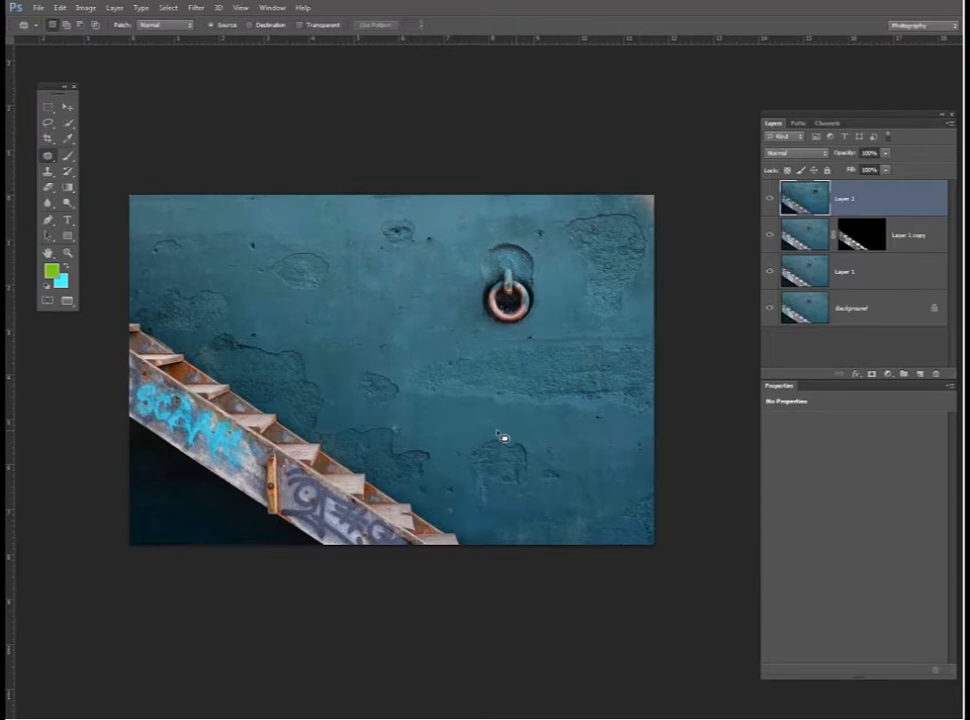
{"action": "key", "text": "ctrl+s"}
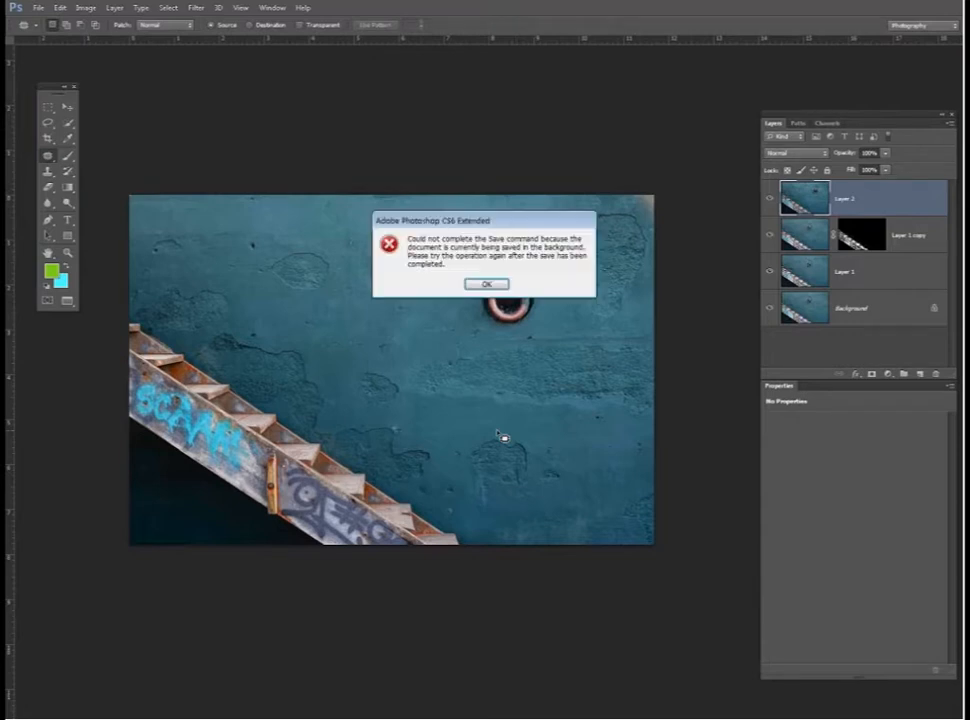
{"action": "left_click", "coordinate": [487, 285]}
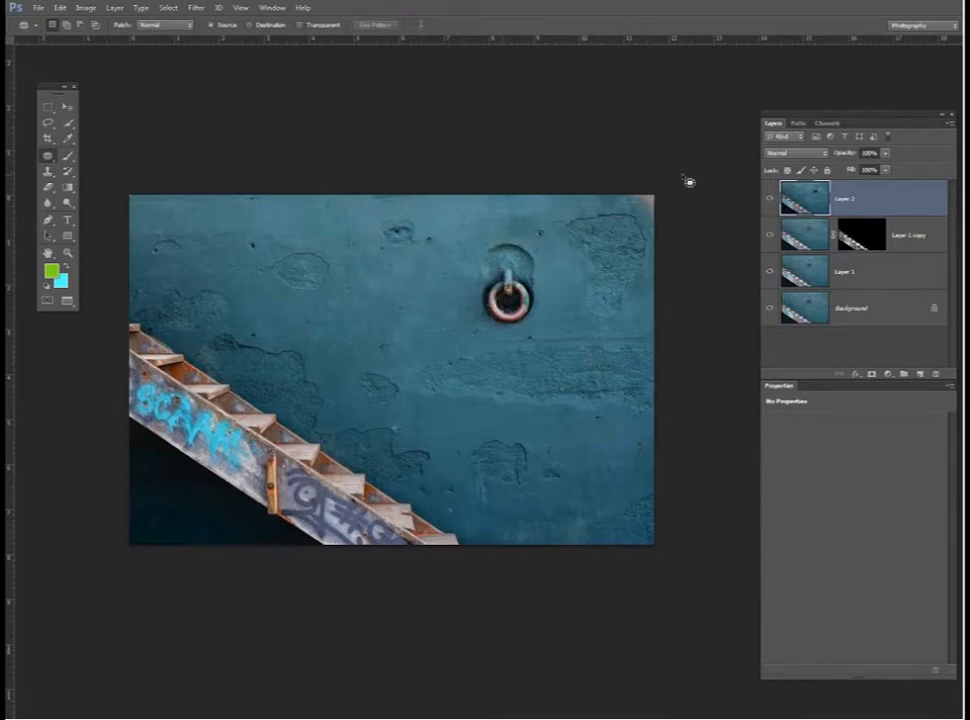
- Switch to Lightroom and compare the retouched _MG_9024-Edit-4.tif with _MG_9024.CR2 Copy 1 in the Develop module
{"action": "key", "text": "super"}
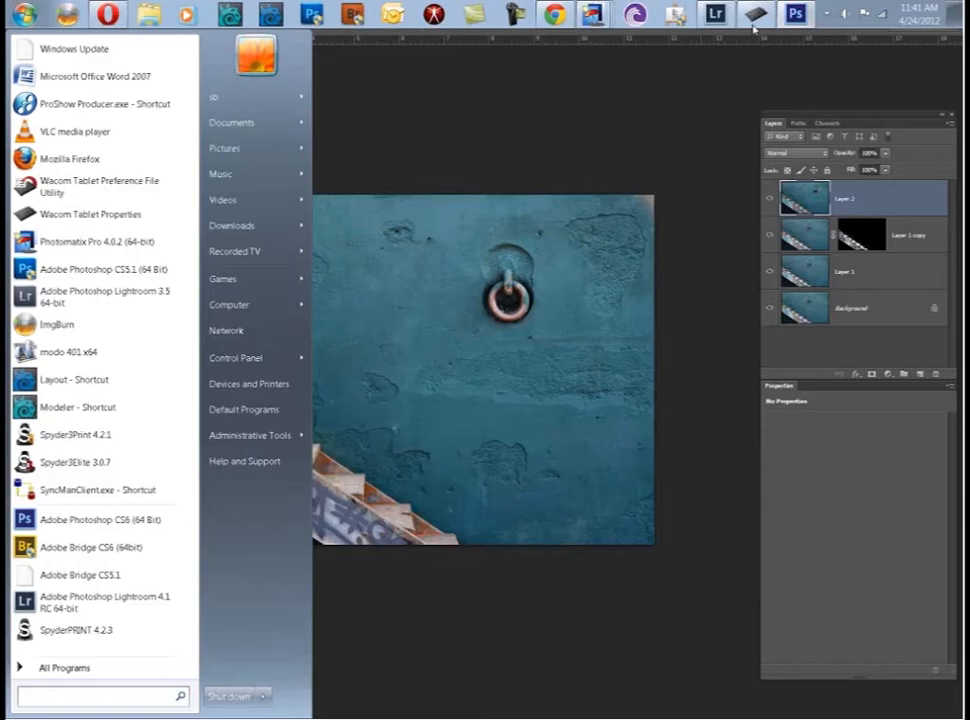
{"action": "key", "text": "super"}
{"action": "key", "text": "super"}
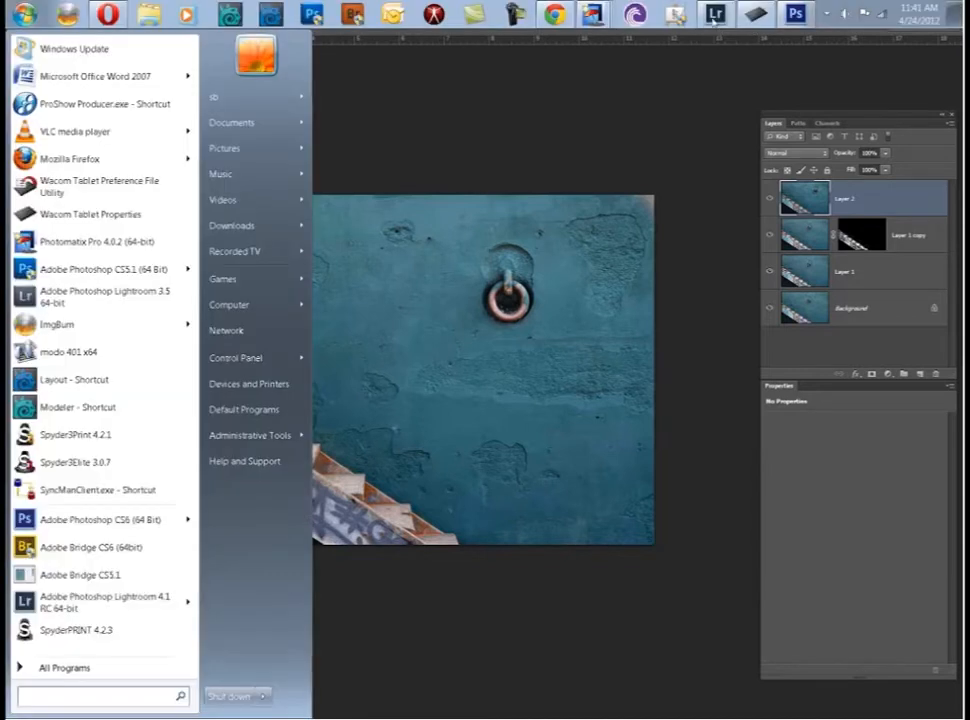
{"action": "left_click", "coordinate": [715, 22]}
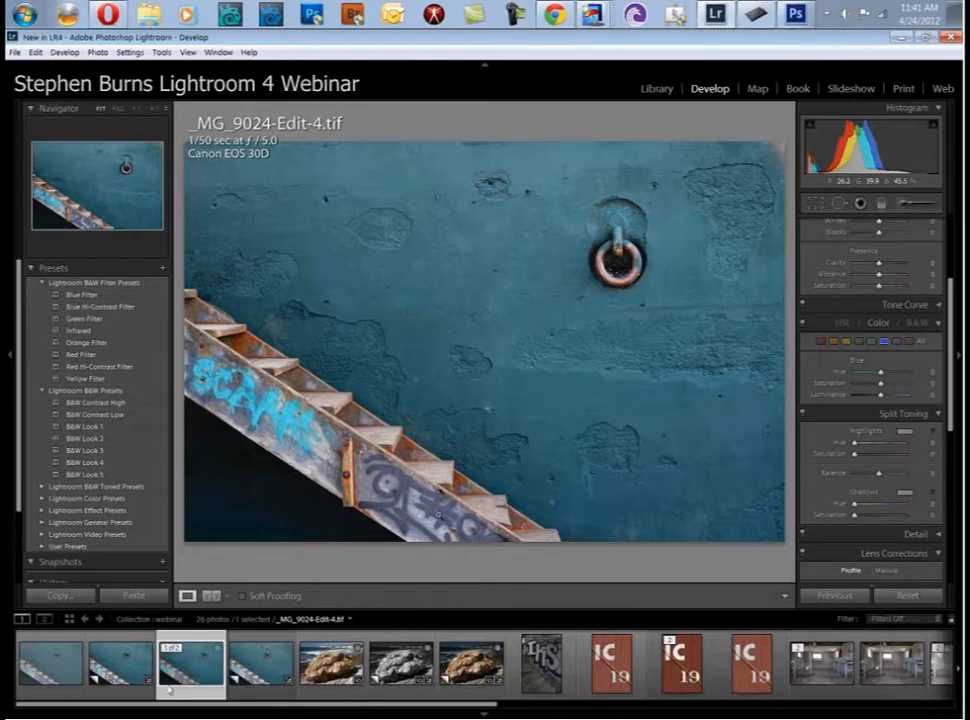
{"action": "left_click", "coordinate": [126, 665]}
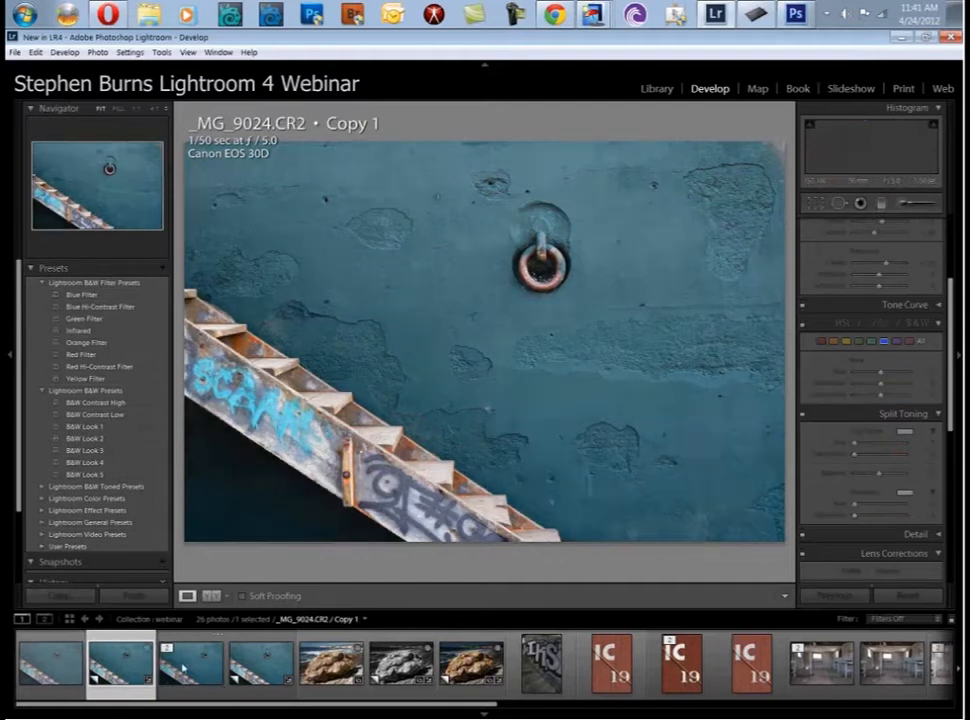
{"action": "left_click", "coordinate": [182, 669]}
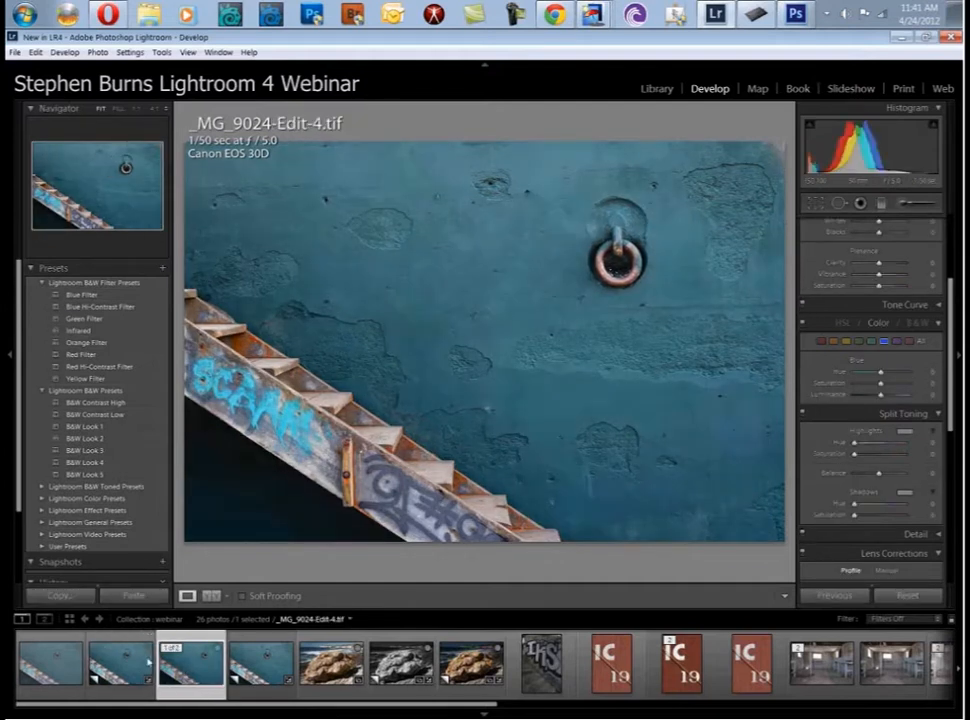
{"action": "left_click", "coordinate": [149, 663]}
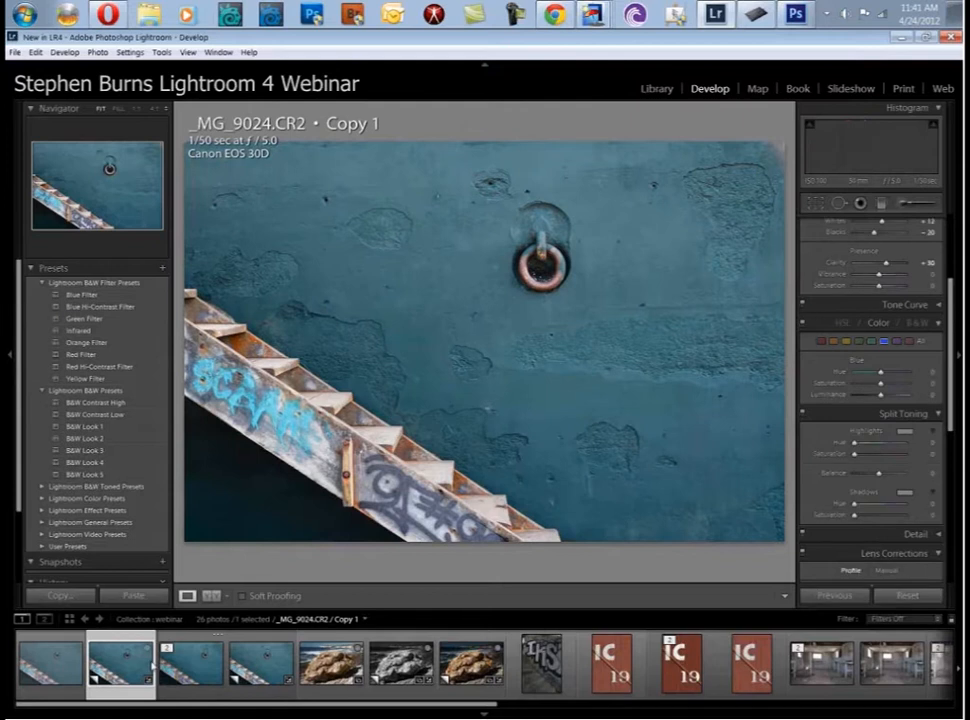
{"action": "left_click", "coordinate": [188, 666]}
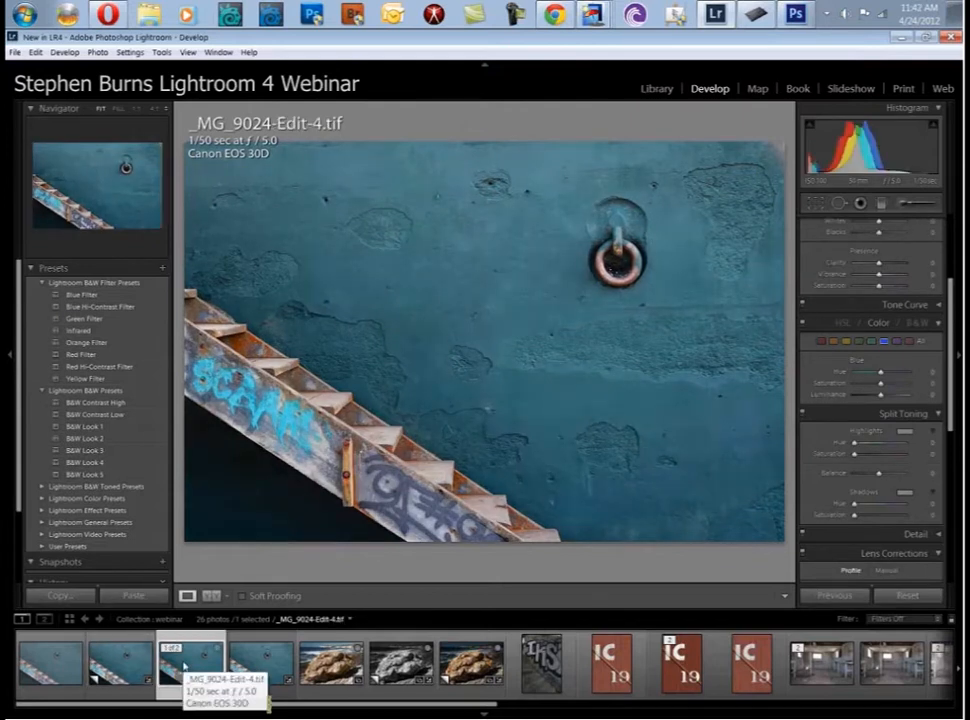
- Enable lens profile corrections for _MG_9024-Edit-4.tif and choose Canon as the lens profile make
{"action": "scroll", "coordinate": [955, 392], "scroll_direction": "down", "scroll_amount": 3}
{"action": "scroll", "coordinate": [955, 392], "scroll_direction": "up", "scroll_amount": 2}
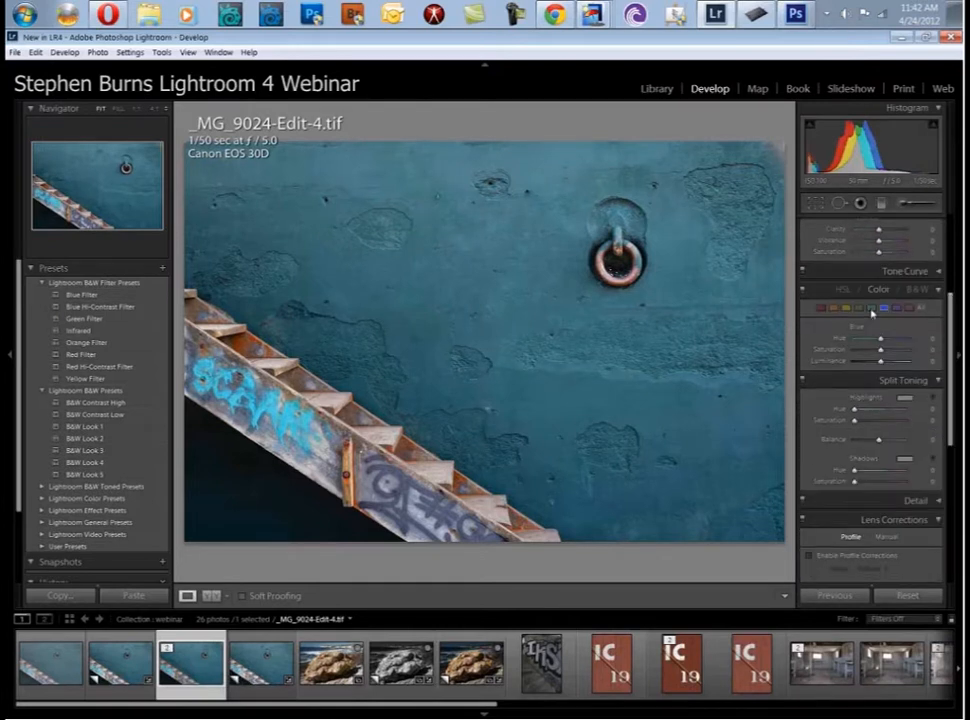
{"action": "scroll", "coordinate": [951, 466], "scroll_direction": "down", "scroll_amount": 6}
{"action": "mouse_move", "coordinate": [951, 466]}
{"action": "left_mouse_down"}
{"action": "mouse_move", "coordinate": [952, 491]}
{"action": "mouse_move", "coordinate": [950, 469]}
{"action": "left_mouse_up"}
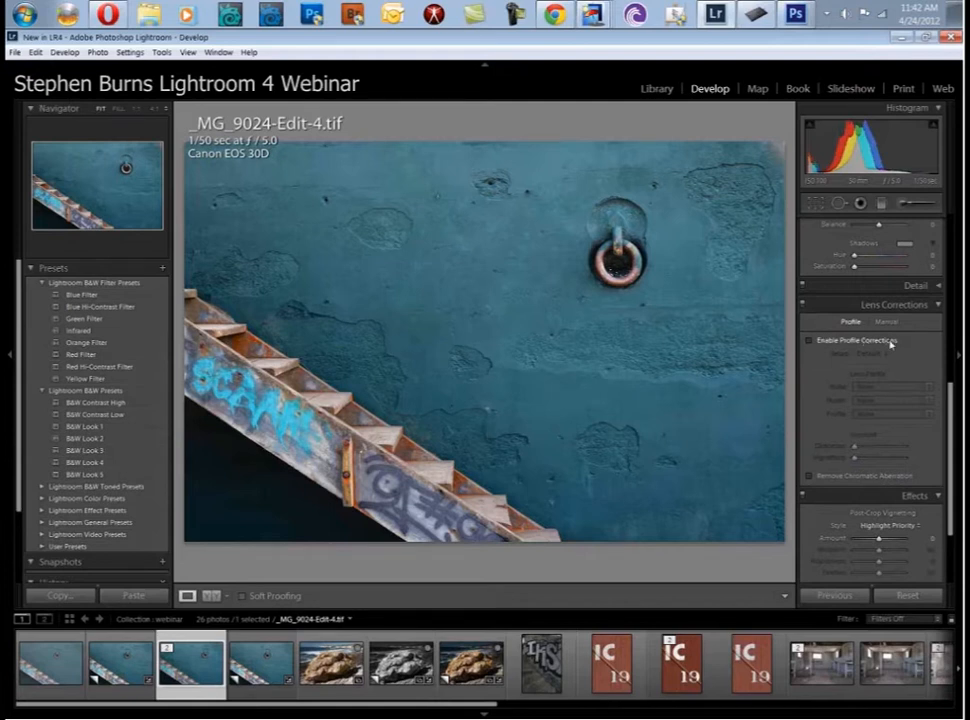
{"action": "left_click", "coordinate": [808, 341]}
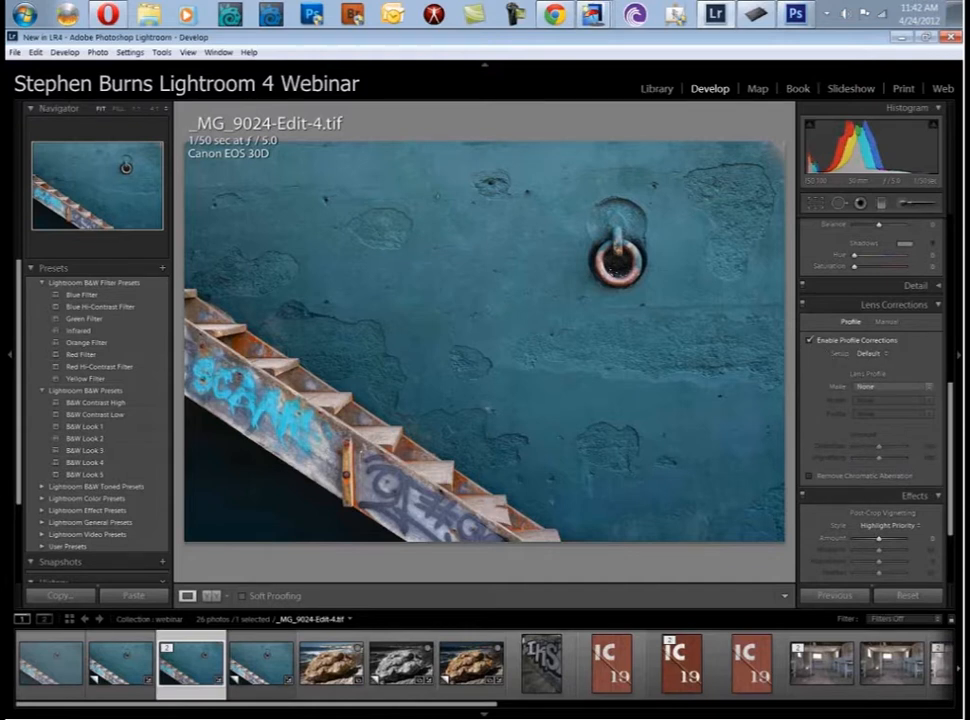
{"action": "left_click", "coordinate": [890, 386]}
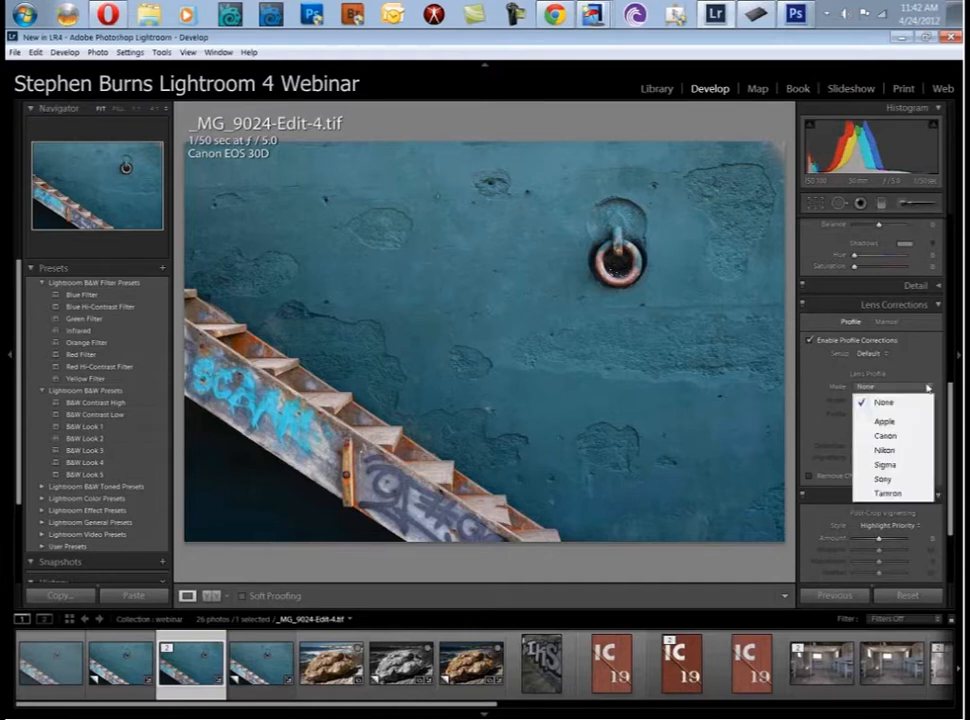
{"action": "left_click", "coordinate": [889, 436]}
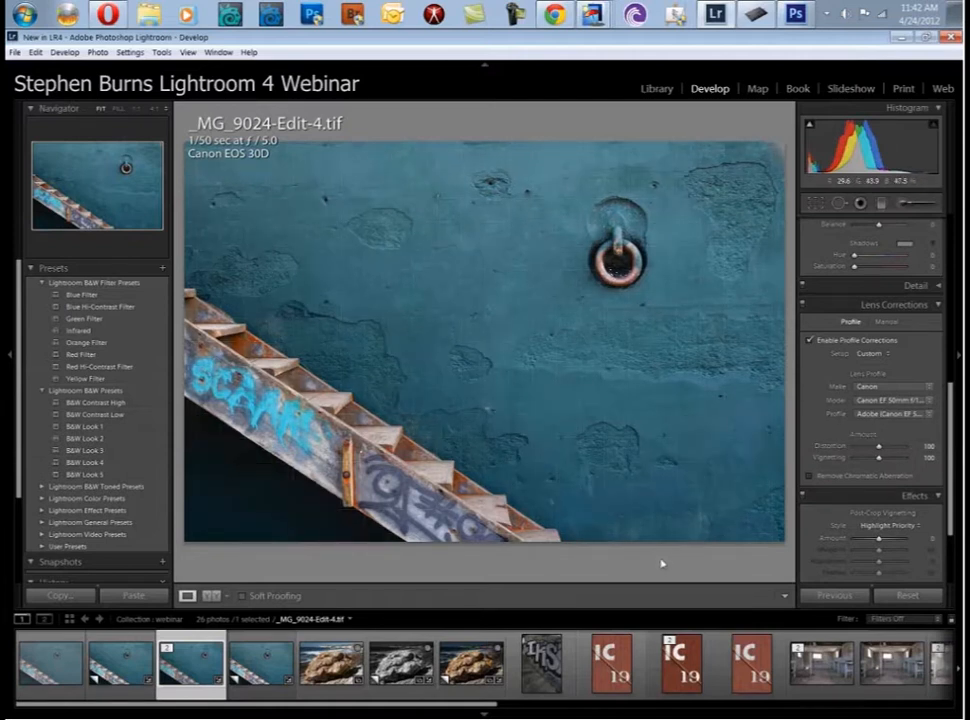
- Compare the lens-corrected _MG_9024-Edit-4.tif with Copy 1 and Copy 2 of _MG_9024.CR2
{"action": "left_click", "coordinate": [121, 662]}
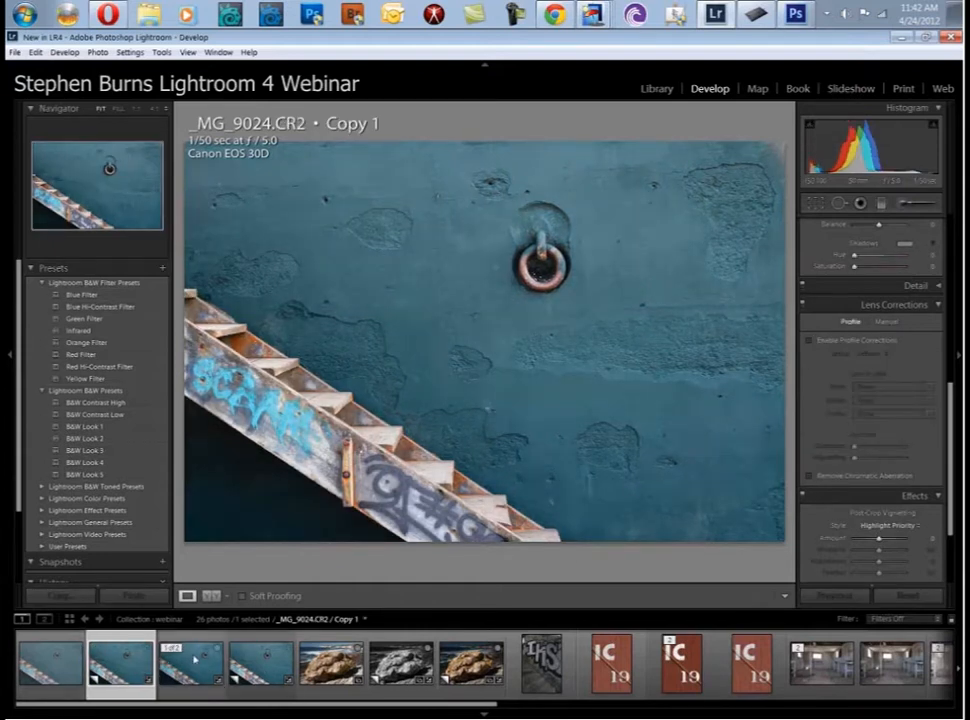
{"action": "left_click", "coordinate": [195, 660]}
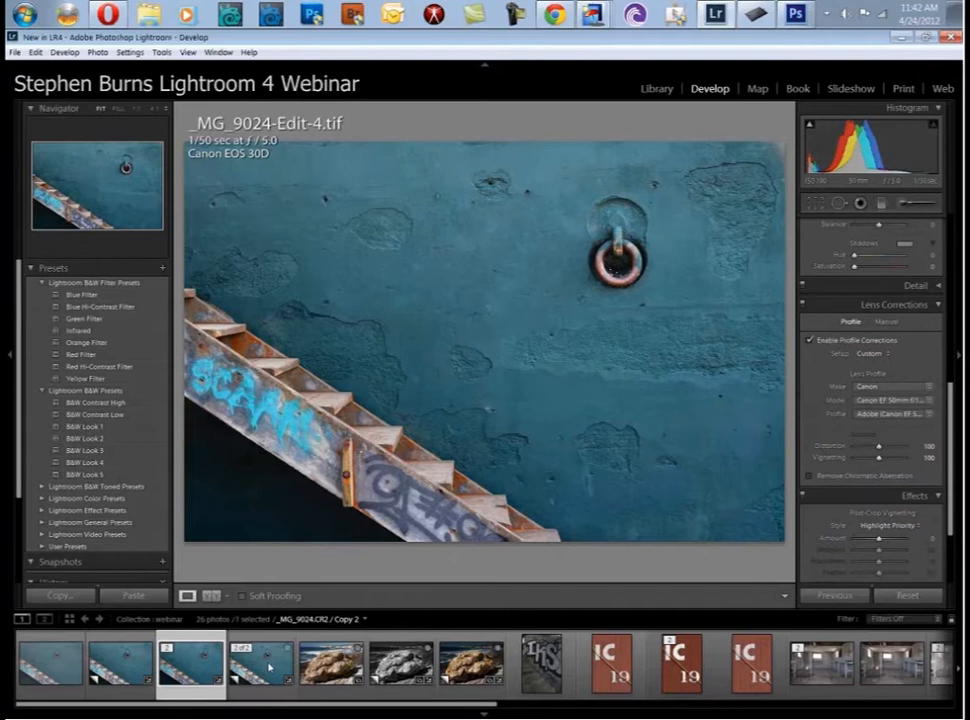
{"action": "left_click", "coordinate": [264, 668]}
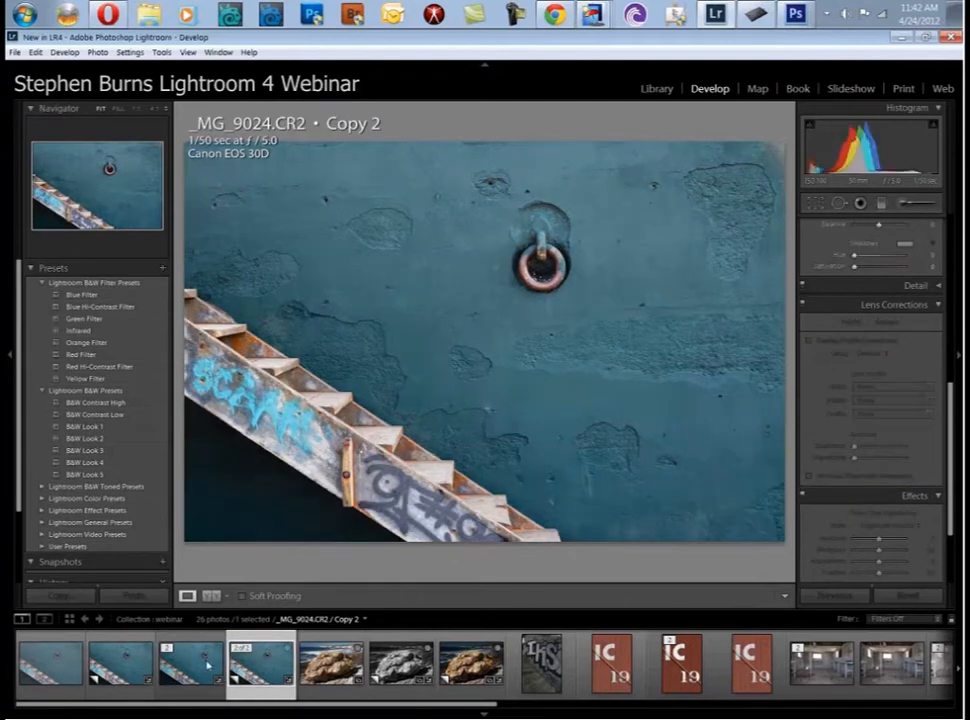
{"action": "left_click", "coordinate": [200, 665]}
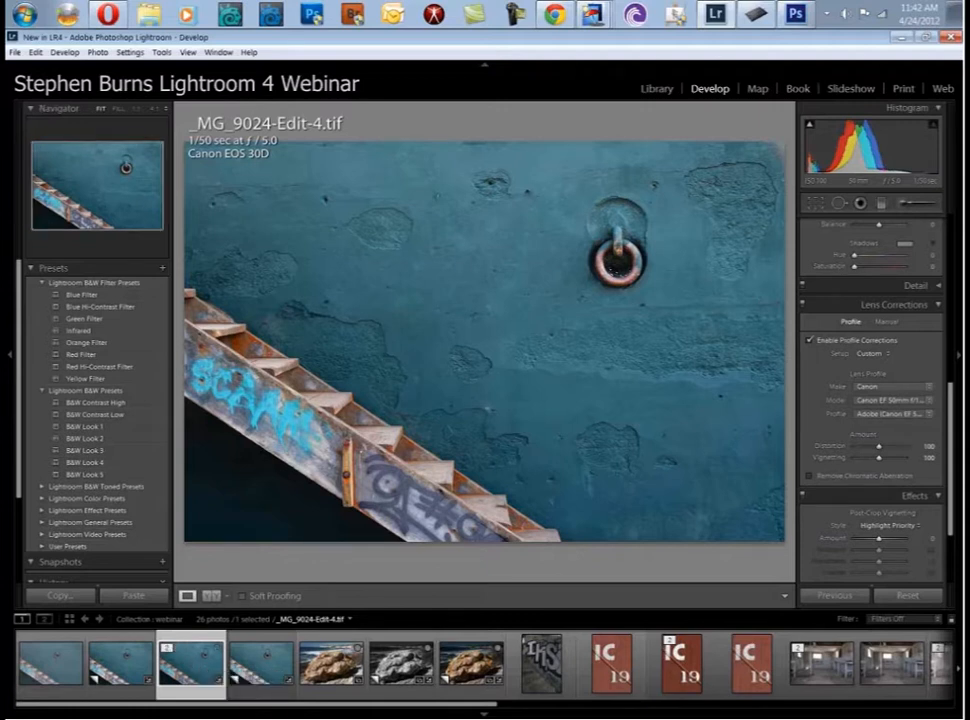
- Enable Remove Chromatic Aberration and set the post-crop vignetting amount to -63 to darken the photo's edges
{"action": "left_click", "coordinate": [810, 476]}
{"action": "left_click_drag", "start_coordinate": [951, 418], "coordinate": [930, 477]}
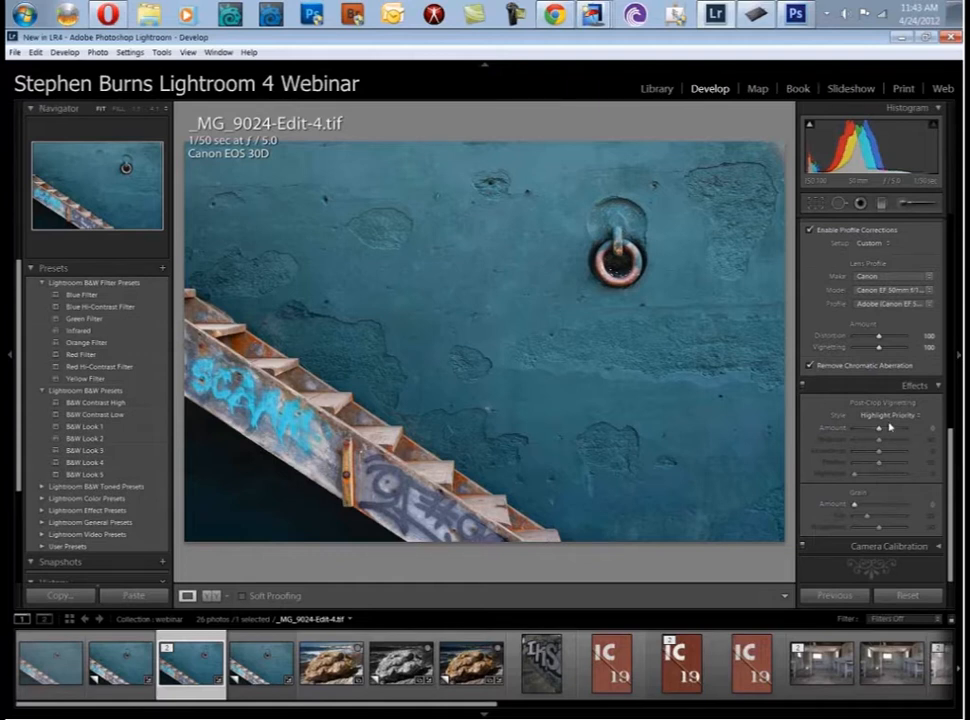
{"action": "left_click_drag", "start_coordinate": [881, 430], "coordinate": [890, 430]}
{"action": "mouse_move", "coordinate": [887, 428]}
{"action": "left_mouse_down"}
{"action": "mouse_move", "coordinate": [876, 431]}
{"action": "mouse_move", "coordinate": [905, 429]}
{"action": "mouse_move", "coordinate": [863, 433]}
{"action": "left_mouse_up"}
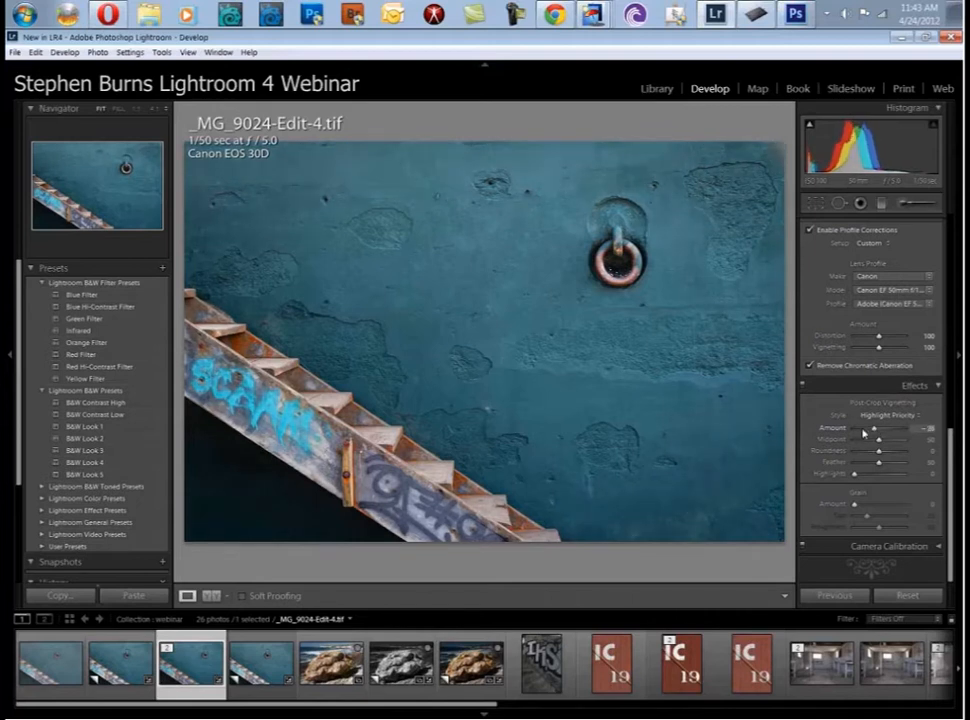
- Try a vignette feather of 5, settling on feather 80, midpoint 100 and amount -10 for a subtle edge
{"action": "left_click_drag", "start_coordinate": [877, 465], "coordinate": [856, 466]}
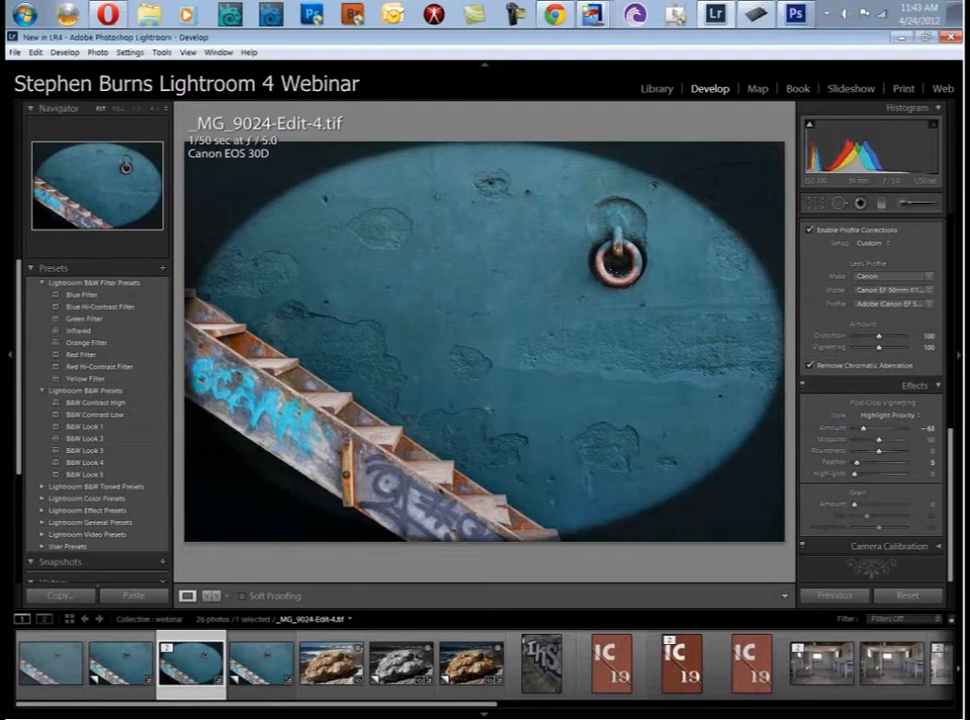
{"action": "left_click_drag", "start_coordinate": [869, 447], "coordinate": [877, 443]}
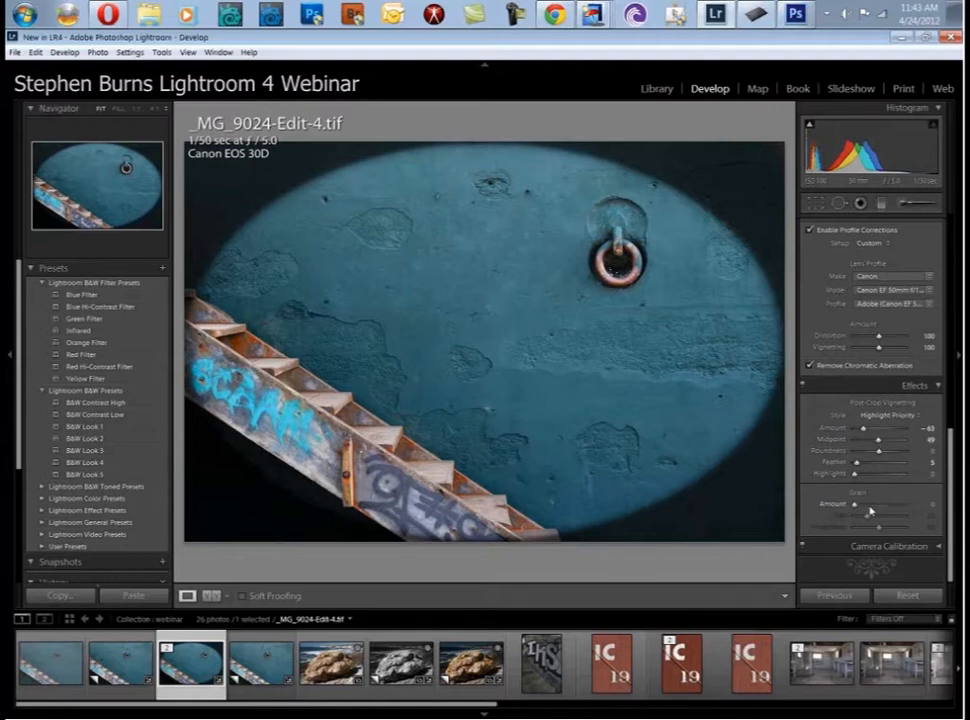
{"action": "left_click_drag", "start_coordinate": [858, 462], "coordinate": [897, 464]}
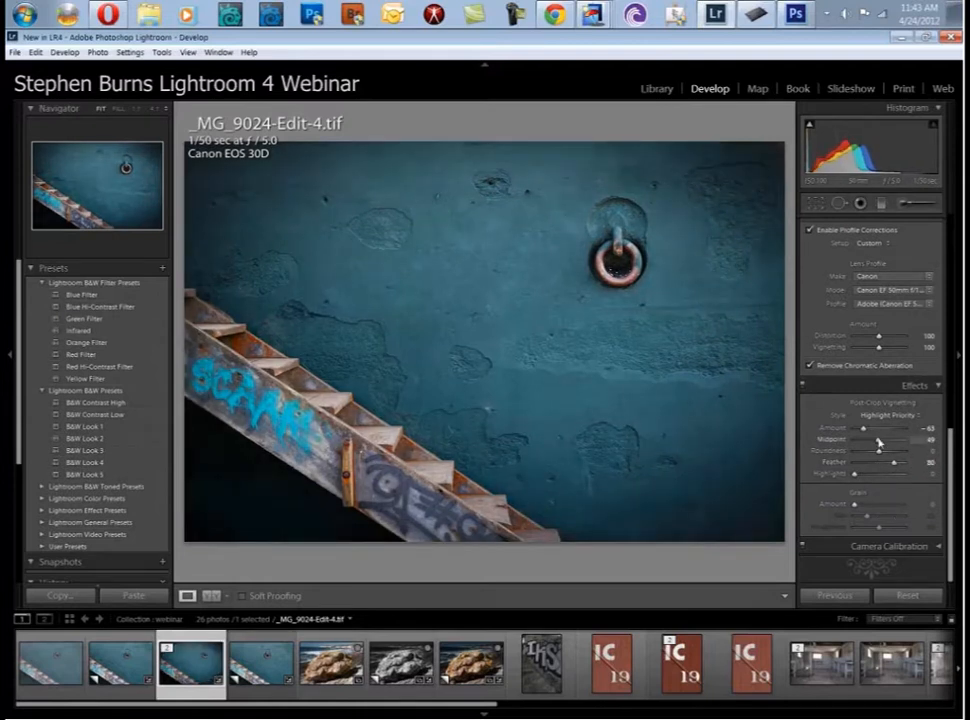
{"action": "left_click_drag", "start_coordinate": [879, 441], "coordinate": [933, 442]}
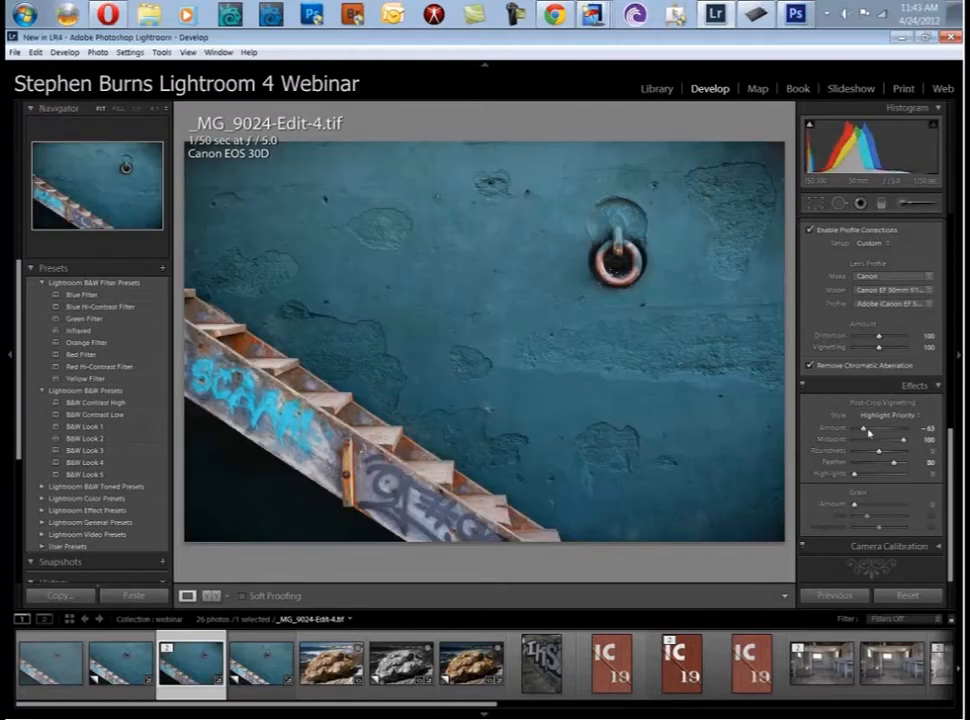
{"action": "left_click_drag", "start_coordinate": [869, 432], "coordinate": [877, 432]}
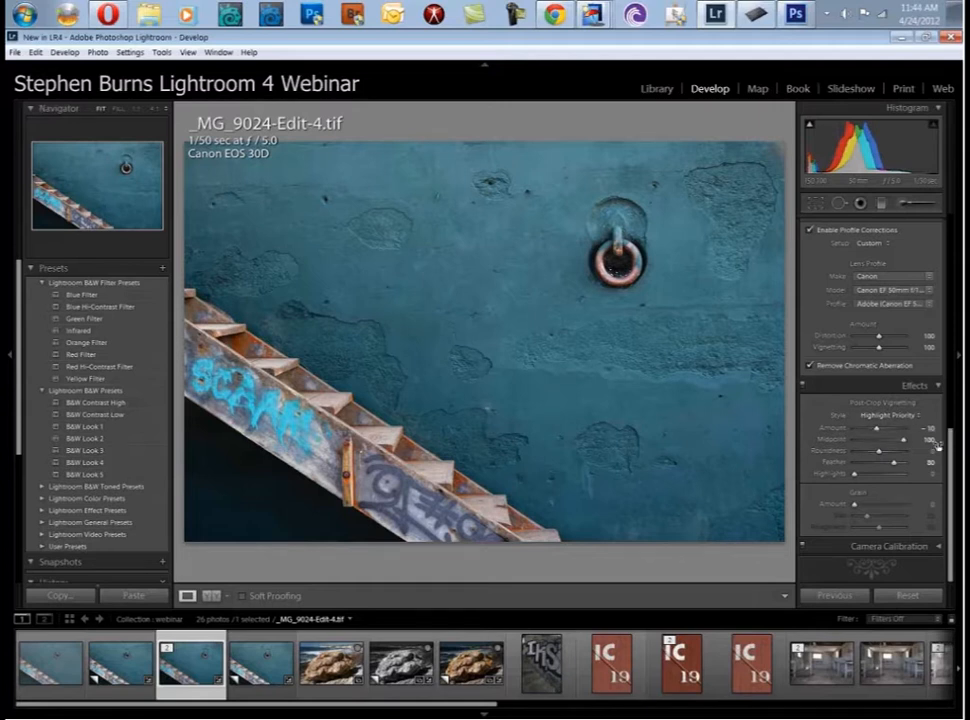
- In the Library grid, select _MG_9024-Edit-4.tif together with the red IC 19 Edit-2 image and the color rock photo marked Copy 4
{"action": "left_click", "coordinate": [951, 304]}
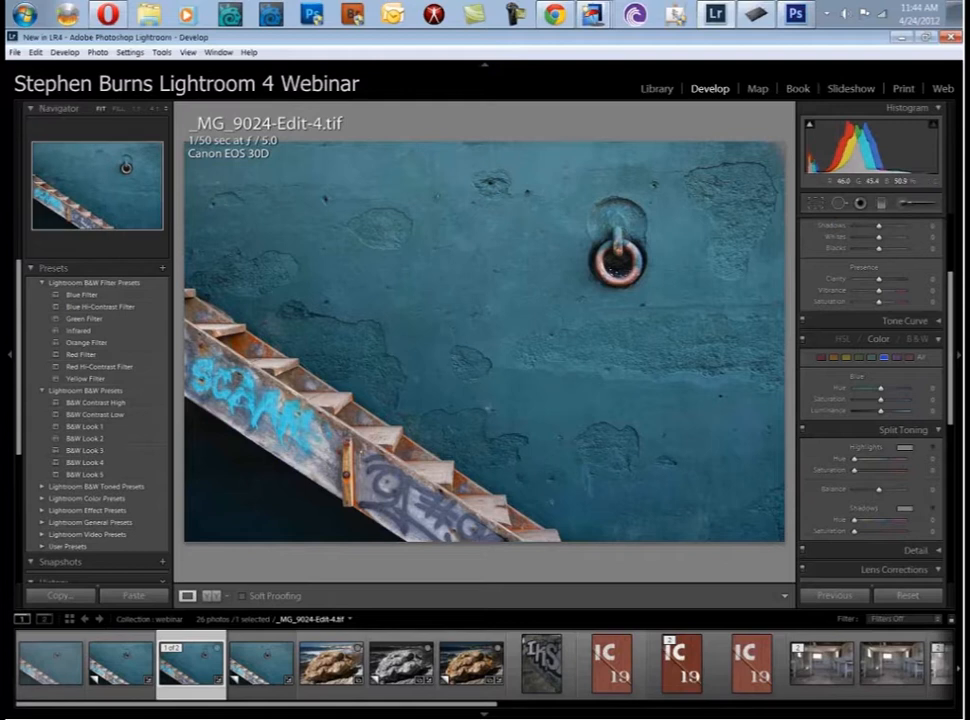
{"action": "left_click", "coordinate": [661, 107]}
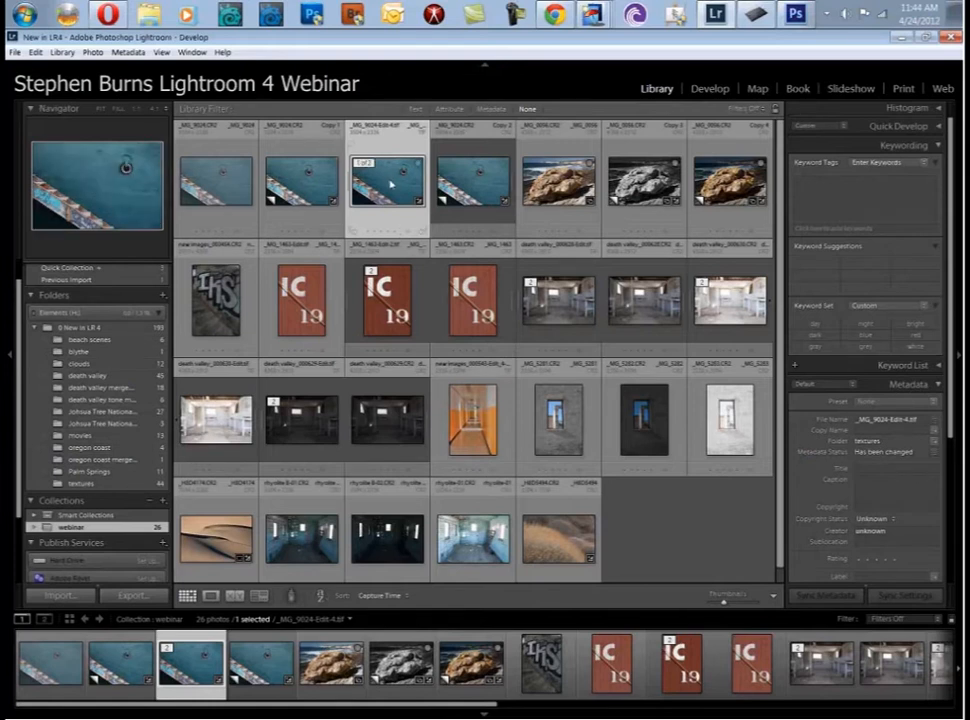
{"action": "left_click_drag", "start_coordinate": [17, 415], "coordinate": [17, 482]}
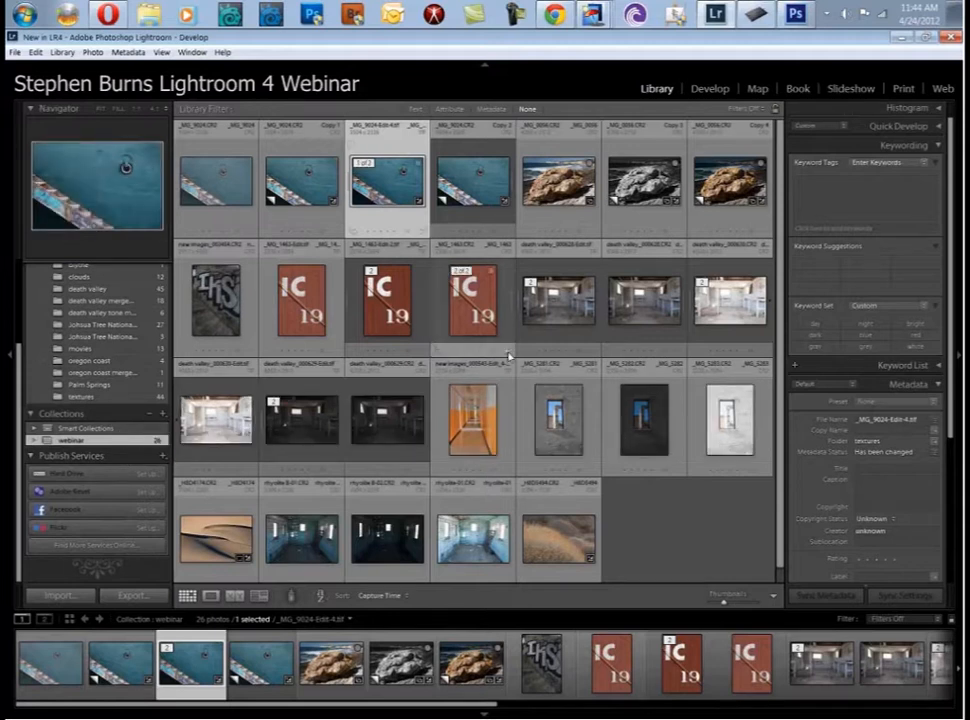
{"action": "left_click", "coordinate": [394, 310], "text": "ctrl"}
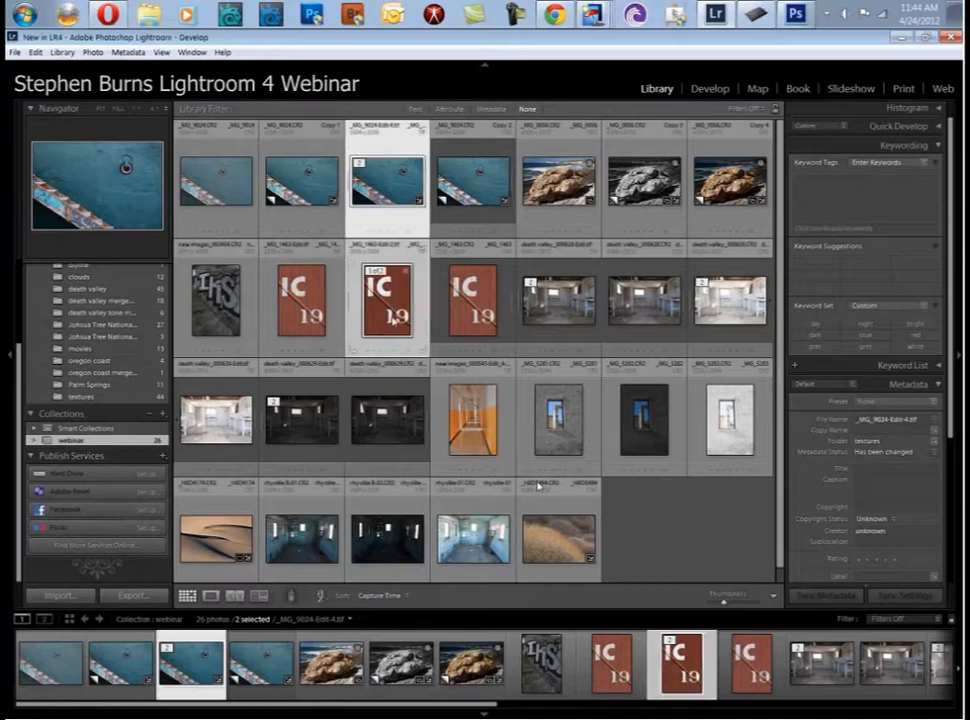
{"action": "left_click", "coordinate": [730, 180], "text": "ctrl"}
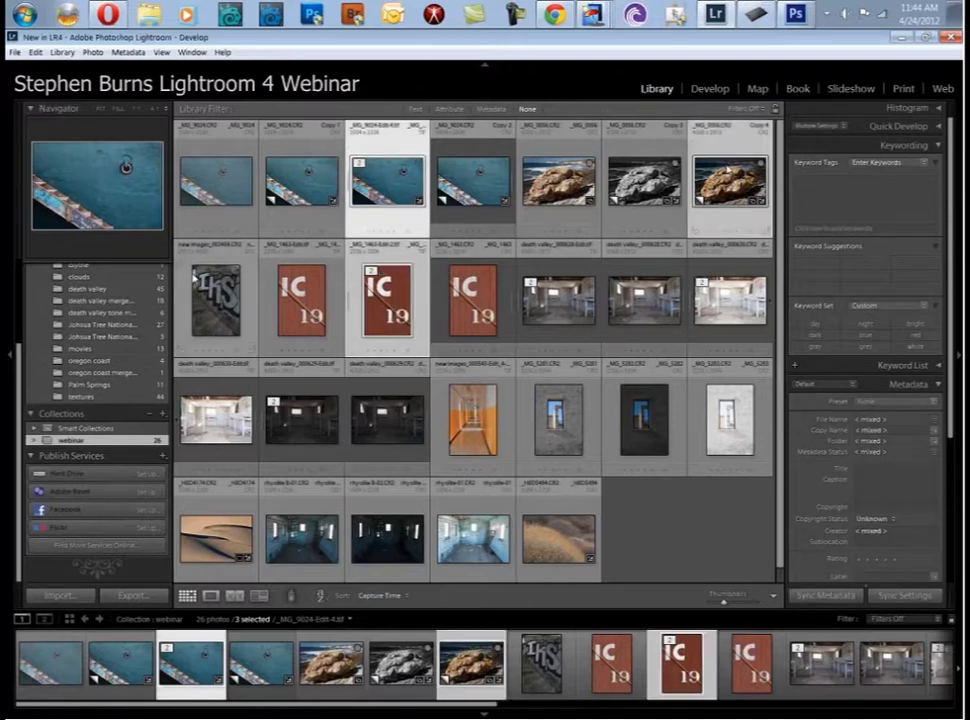
- Create a collection named "completed images" next to the webinar collection, including the selected photos
{"action": "left_click", "coordinate": [164, 413]}
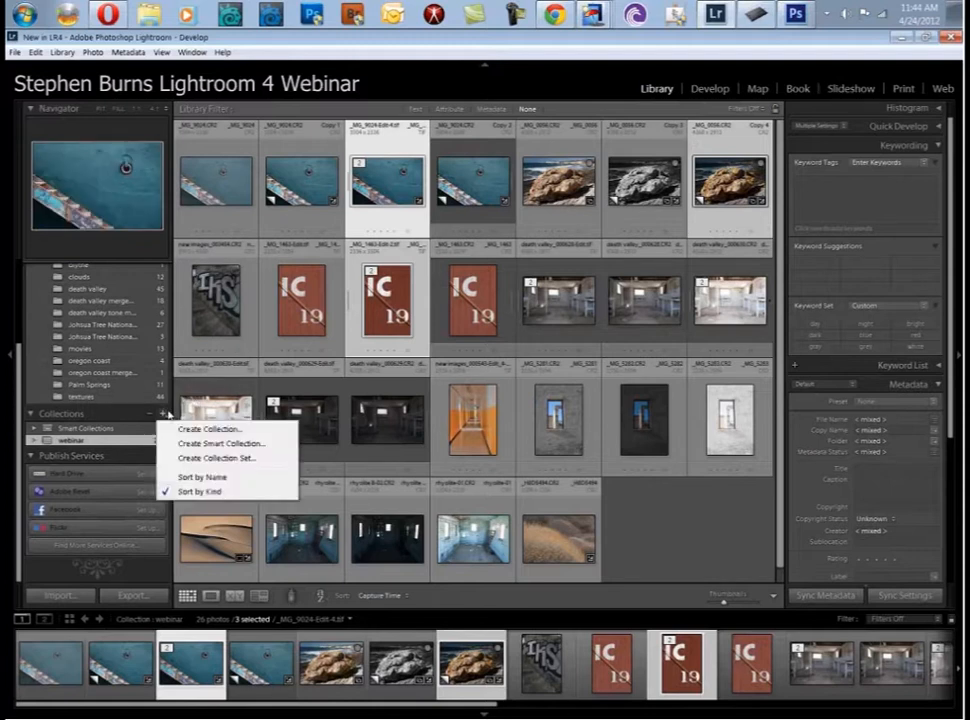
{"action": "left_click", "coordinate": [208, 428]}
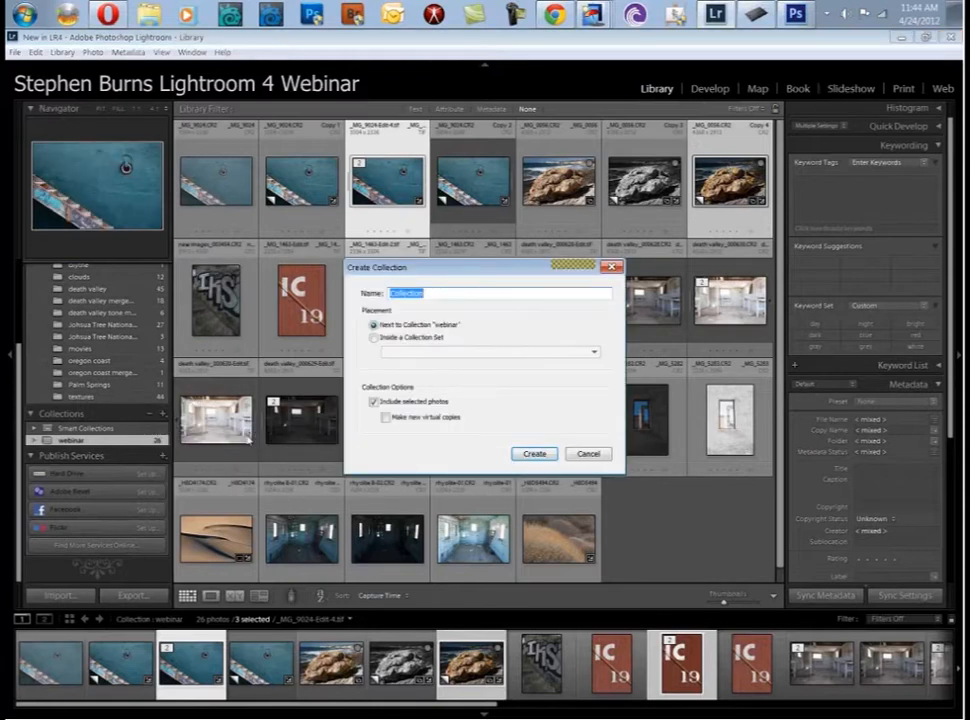
{"action": "type", "text": "completed images"}
{"action": "key", "text": "Return"}
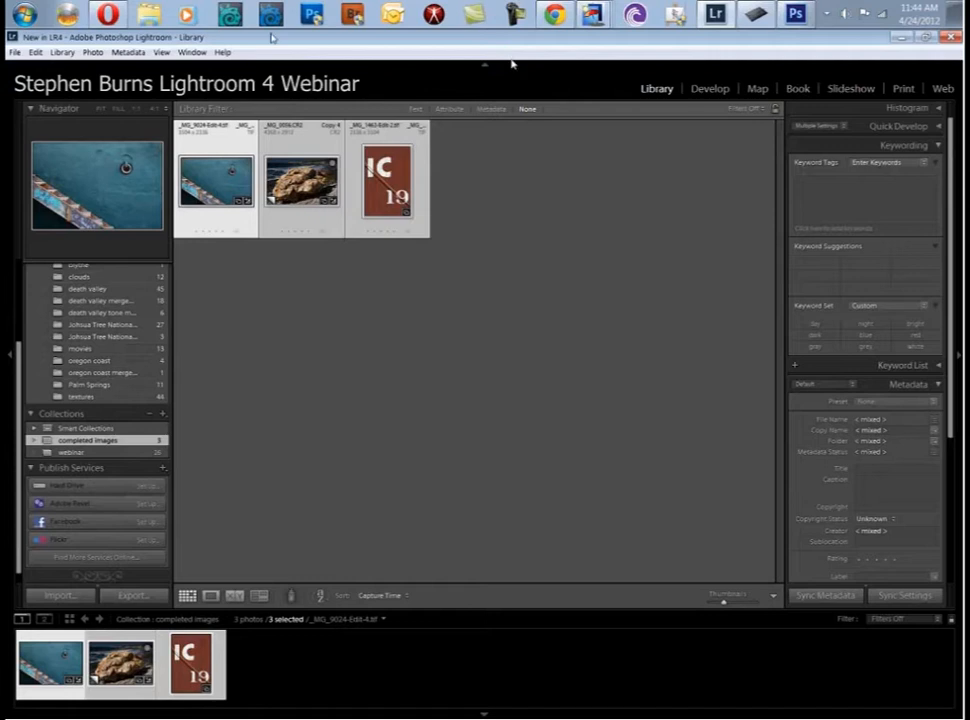
- Preview the three photos in the completed images collection one after another
{"action": "left_click", "coordinate": [302, 182]}
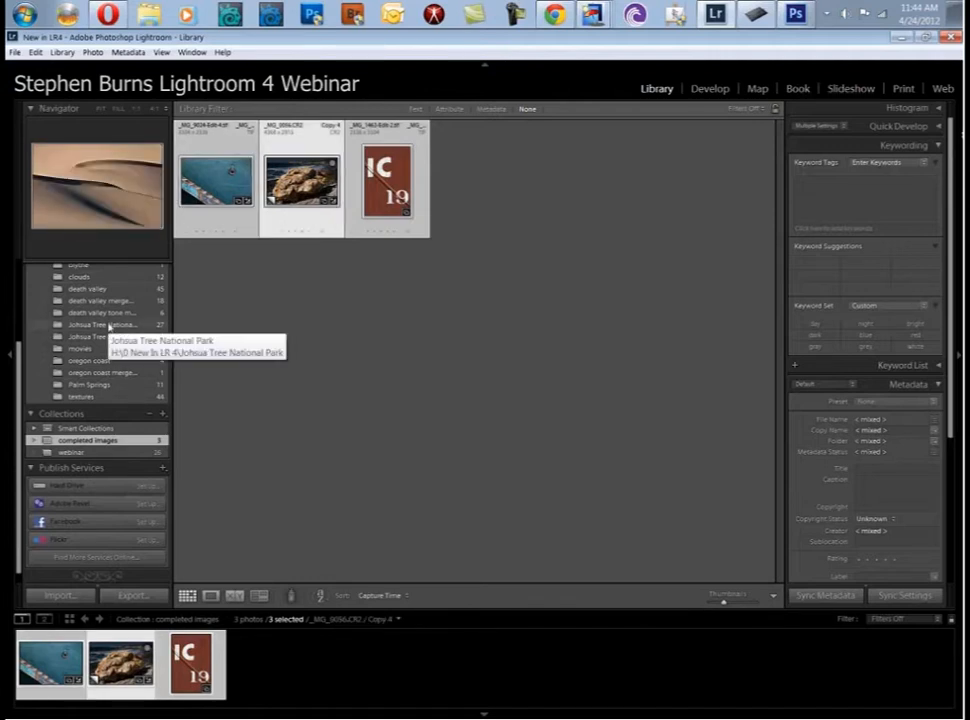
{"action": "left_click", "coordinate": [185, 229]}
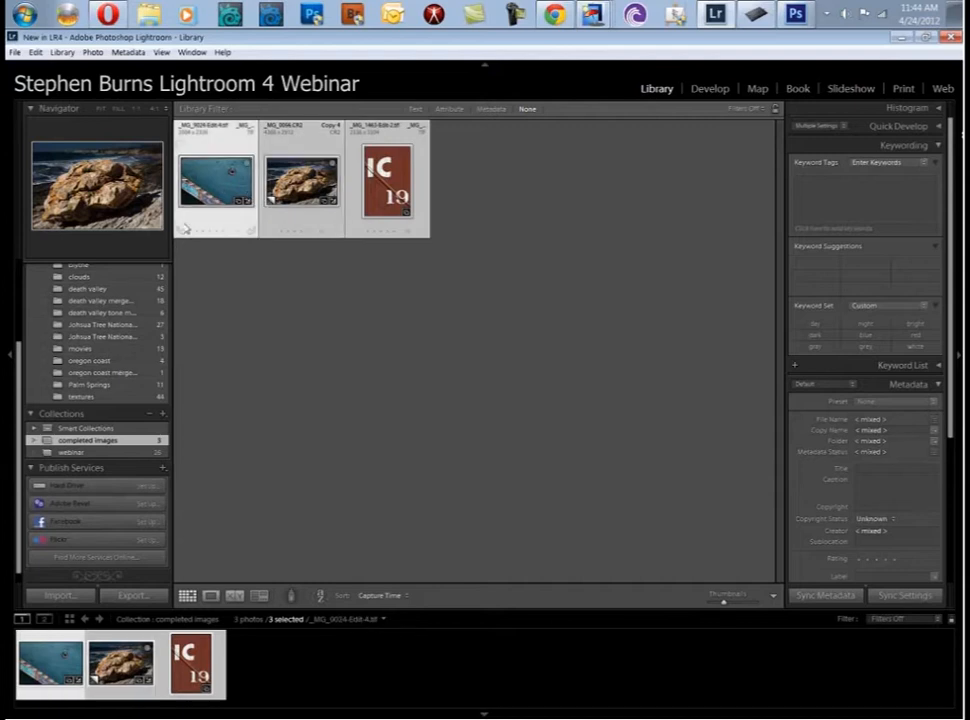
{"action": "left_click", "coordinate": [393, 188]}
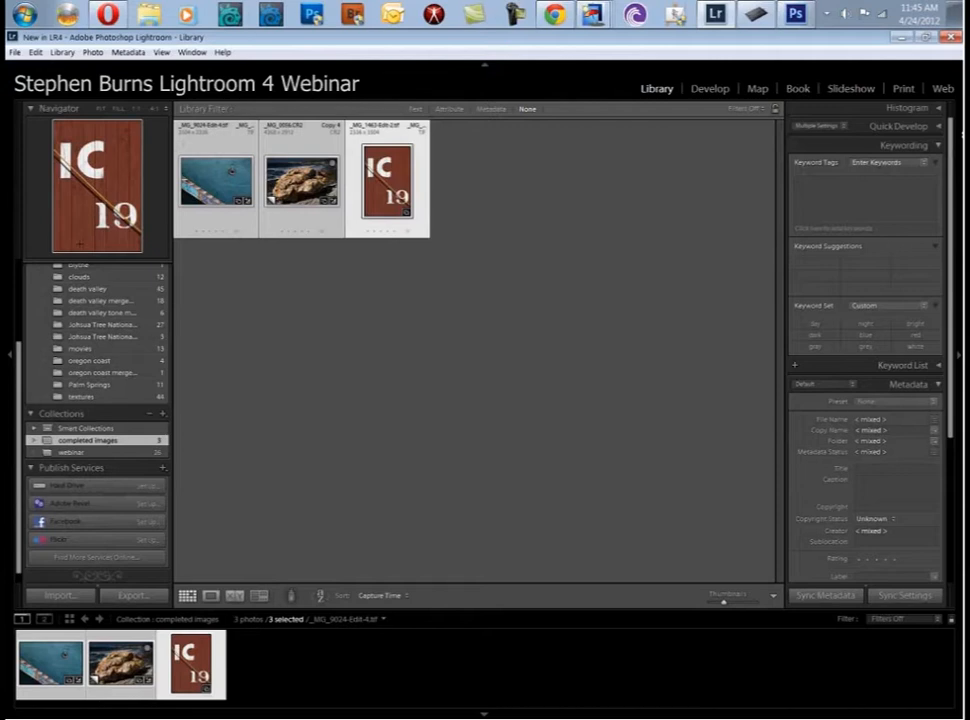
{"action": "mouse_move", "coordinate": [101, 18]}
{"action": "key", "text": "Left"}
{"action": "key", "text": "Left"}
{"action": "key", "text": "Right"}
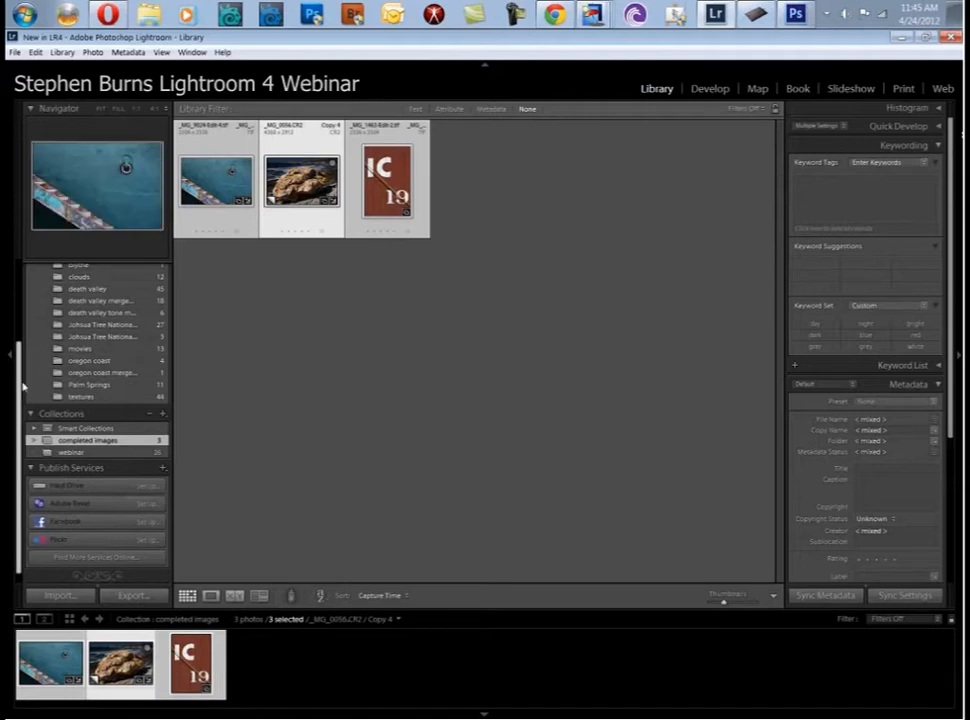
- Show all photos from the 0 New in LR 4 folder in the Library grid
{"action": "left_click_drag", "start_coordinate": [22, 383], "coordinate": [27, 311]}
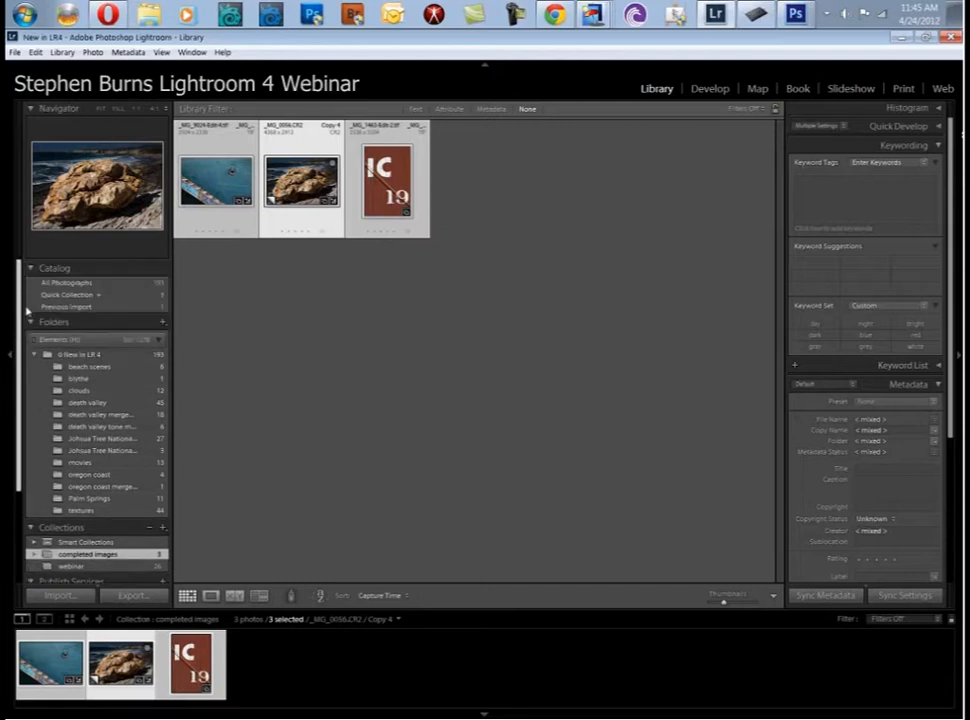
{"action": "left_click", "coordinate": [80, 354]}
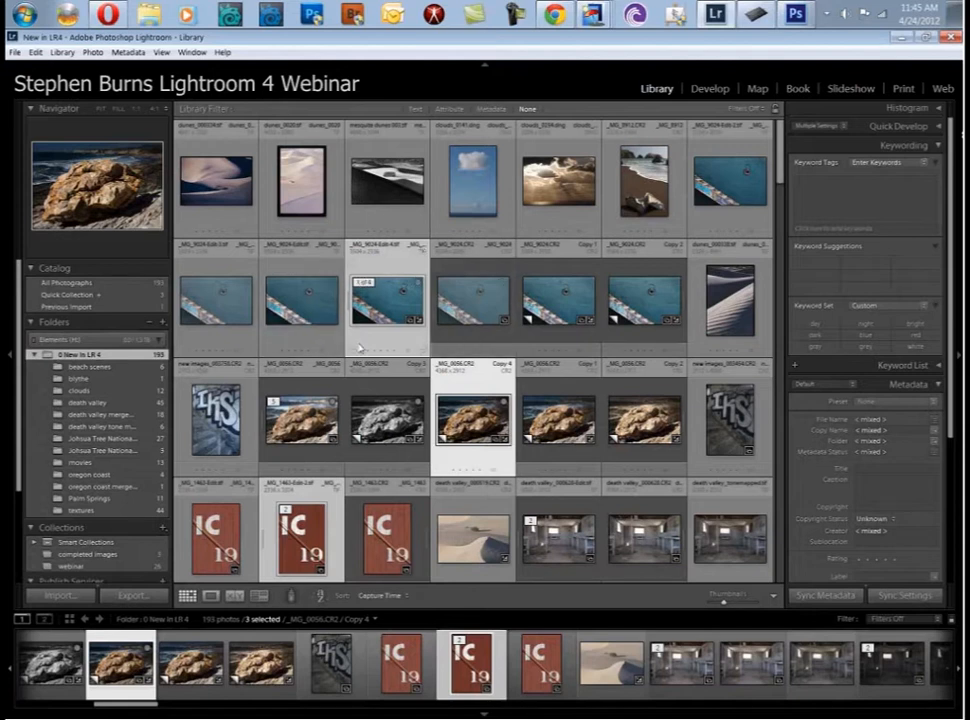
{"action": "mouse_move", "coordinate": [420, 322]}
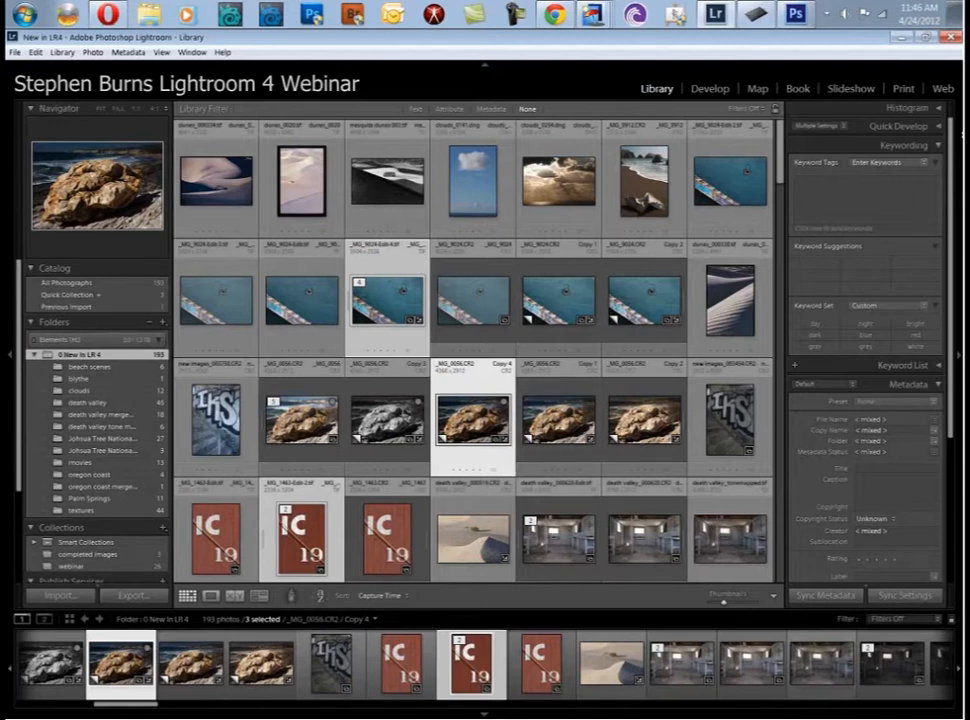
- Switch to Chrome and browse the home, Tutorials and Workshops pages of Chromeallusion.com
{"action": "mouse_move", "coordinate": [113, 20]}
{"action": "left_click", "coordinate": [110, 16]}
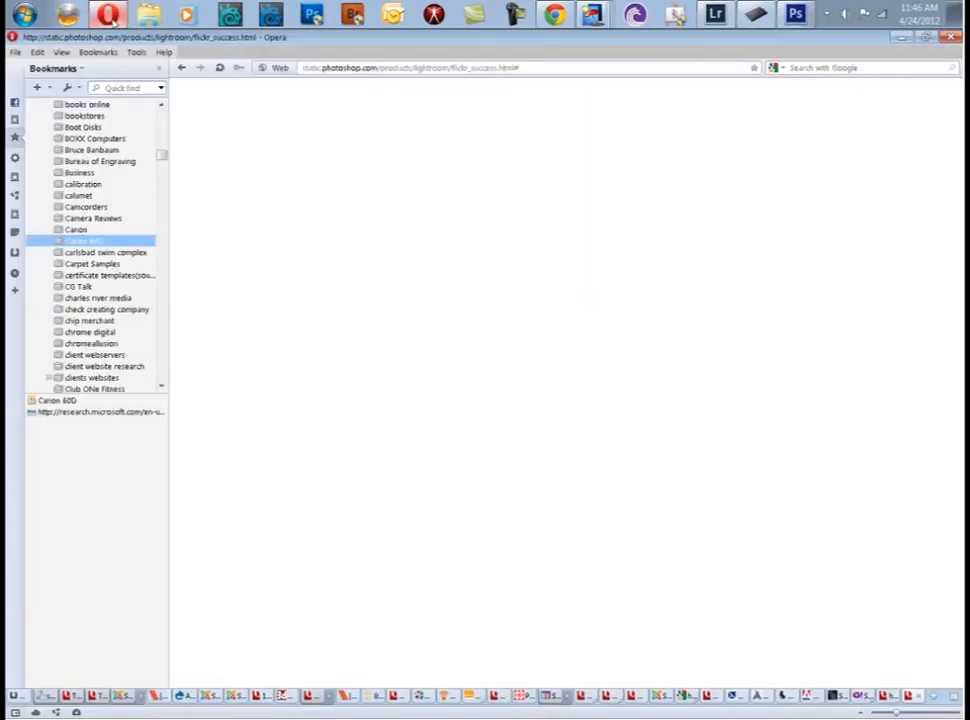
{"action": "left_click", "coordinate": [112, 16]}
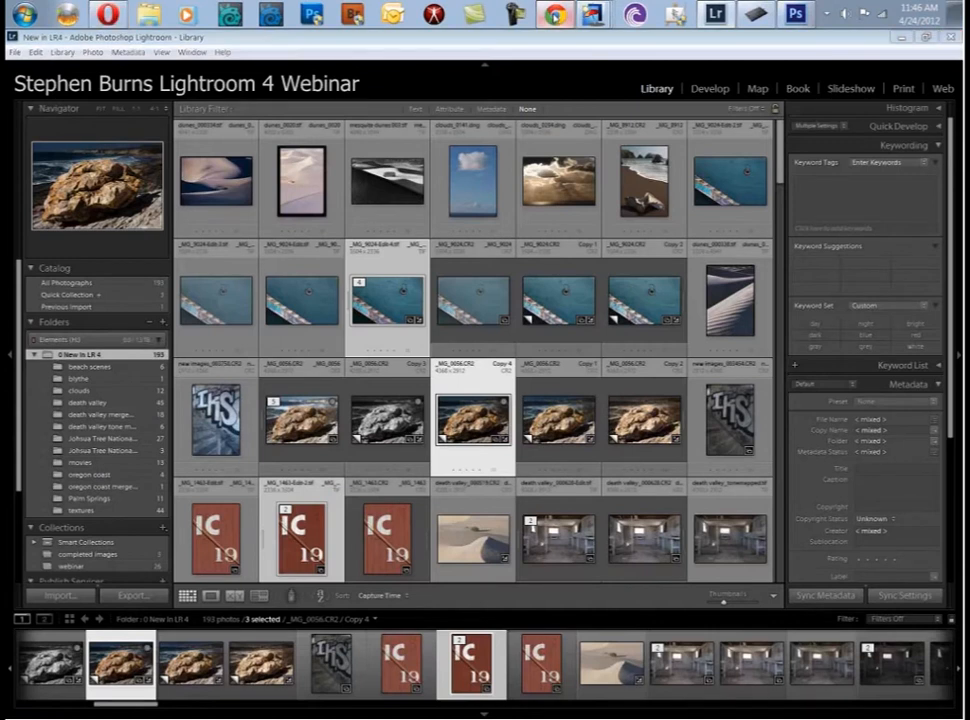
{"action": "left_click", "coordinate": [555, 14]}
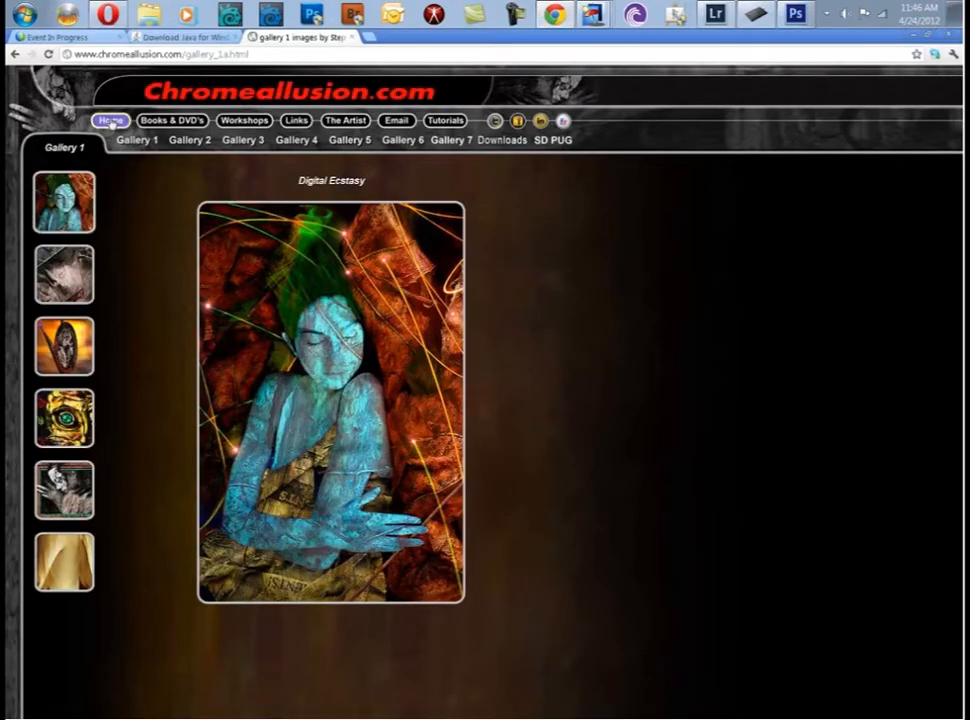
{"action": "left_click", "coordinate": [111, 121]}
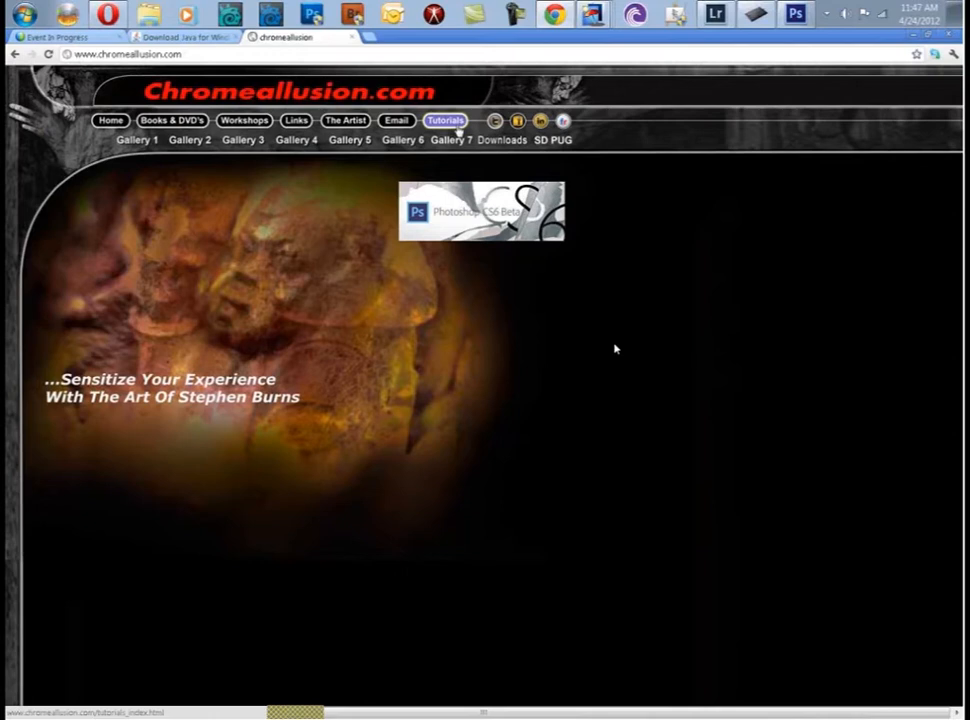
{"action": "left_click", "coordinate": [443, 121]}
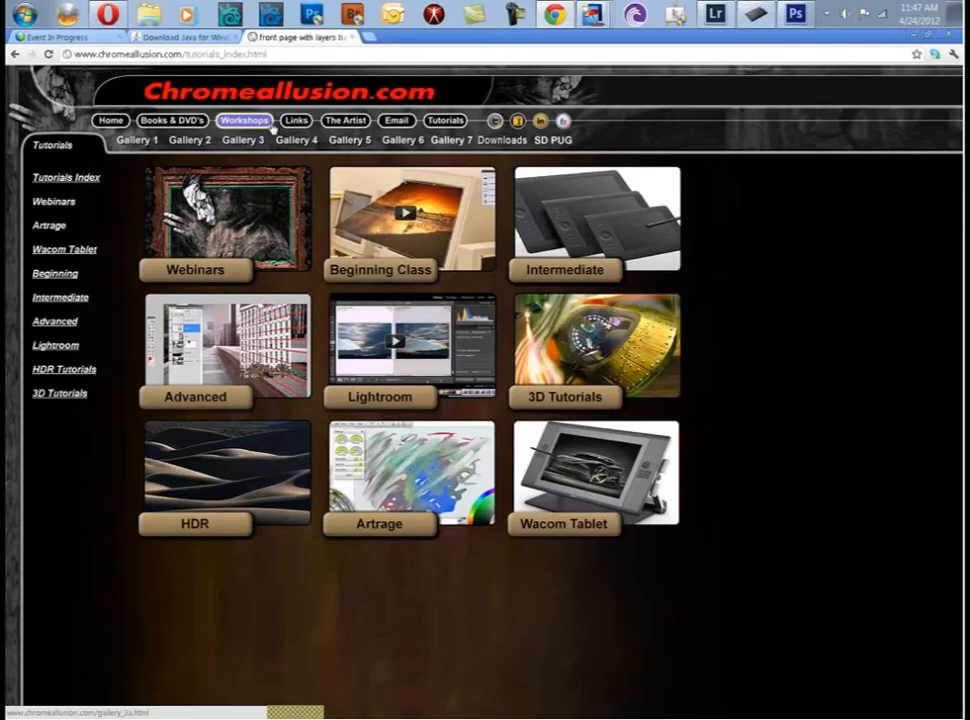
{"action": "left_click", "coordinate": [270, 124]}
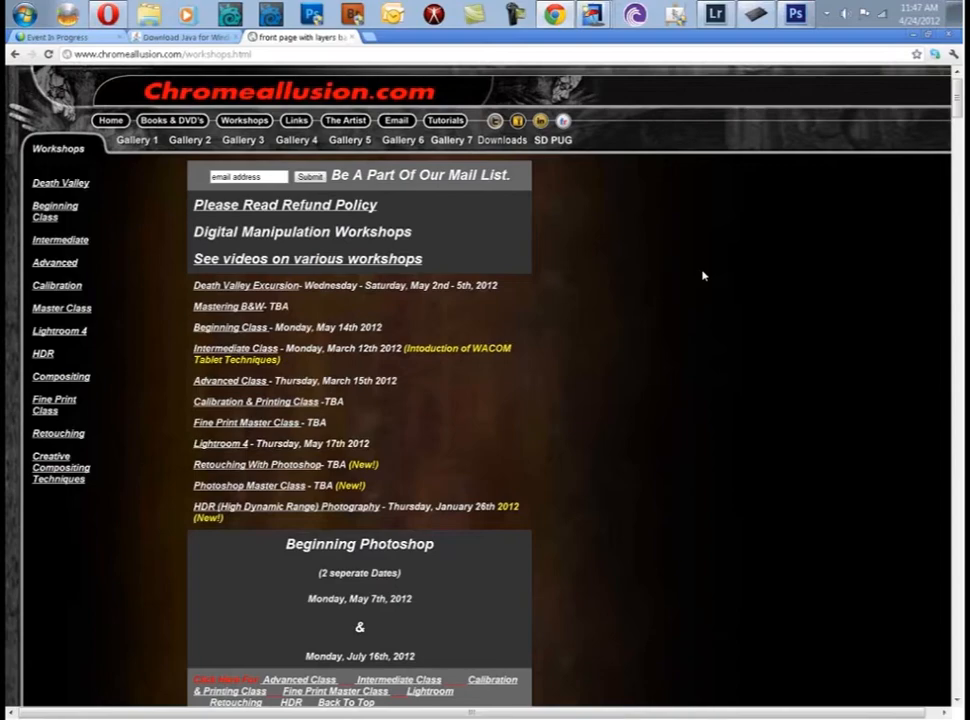
- Switch back to Lightroom, view the Map module and return to the Library grid
{"action": "key", "text": "alt+Tab"}
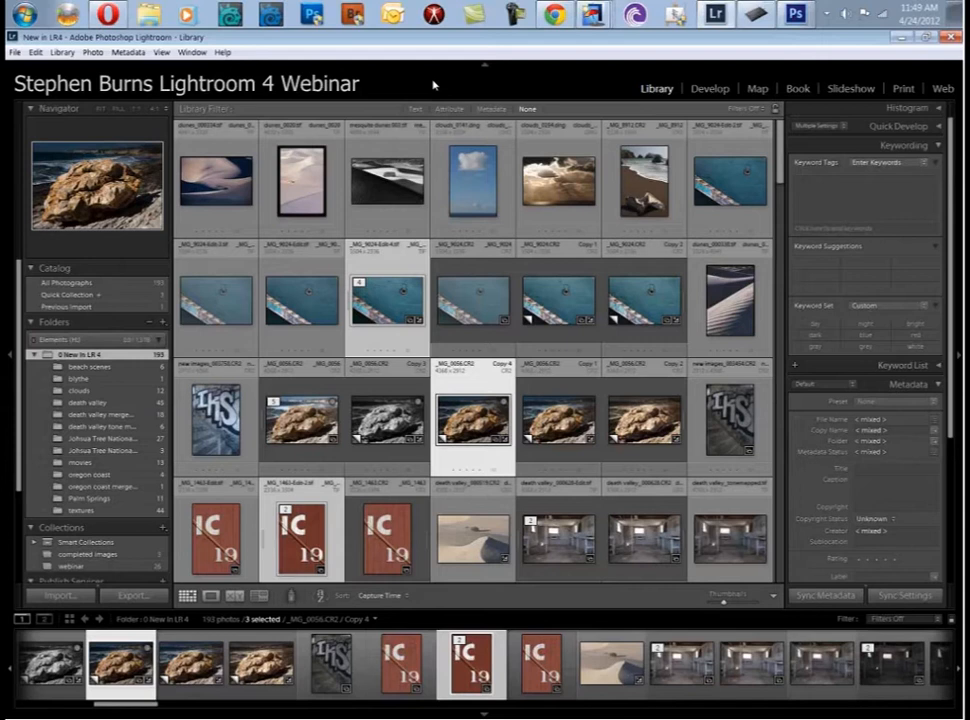
{"action": "left_click", "coordinate": [755, 88]}
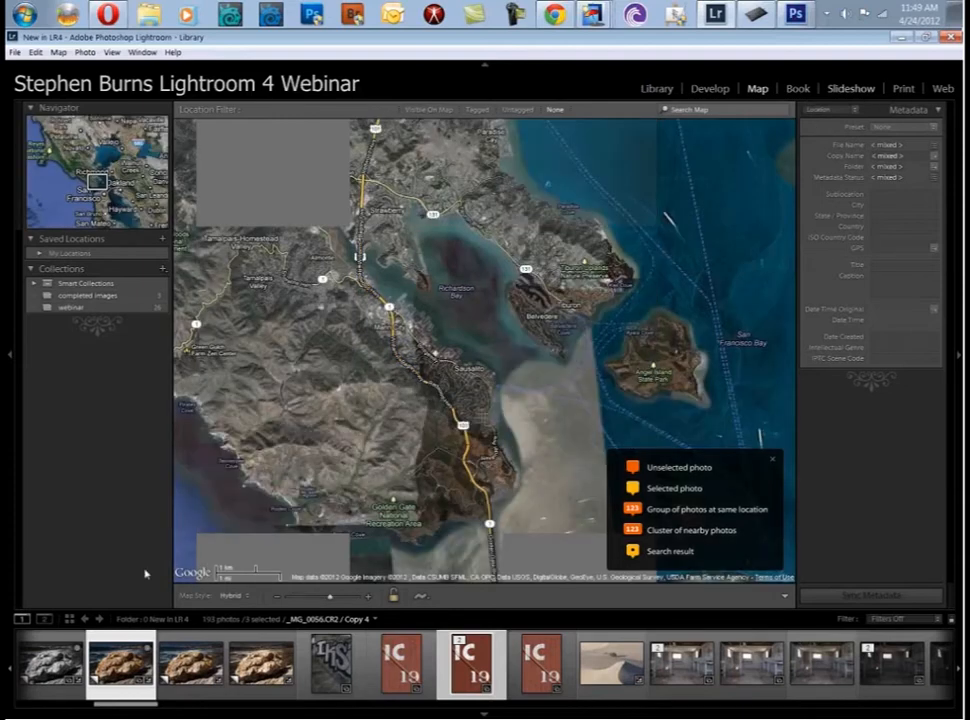
{"action": "left_click", "coordinate": [664, 90]}
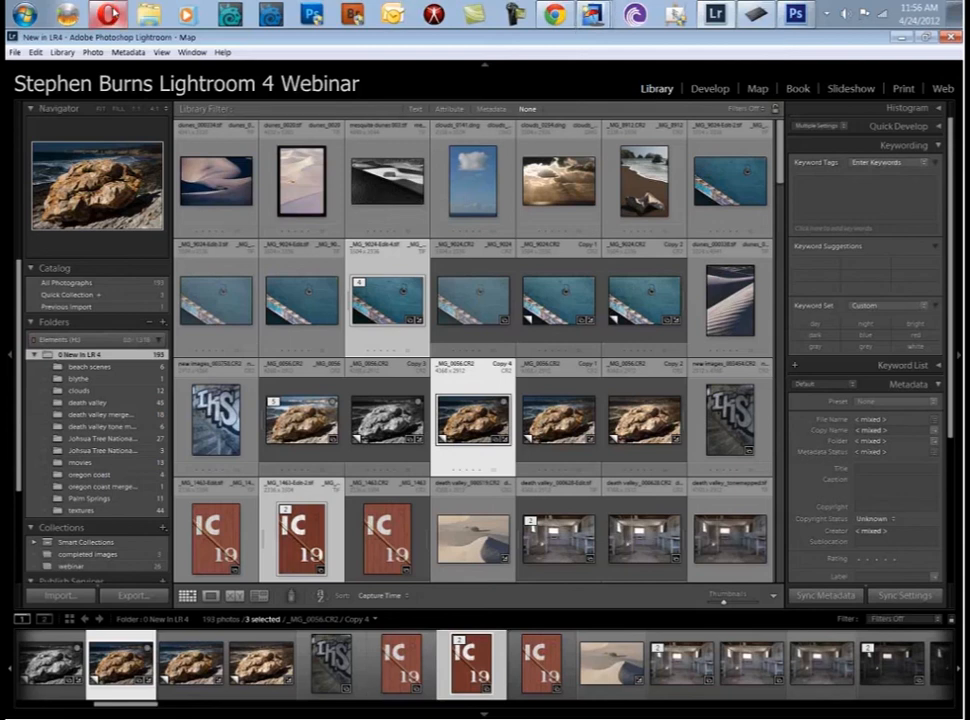
- Switch to the Chromeallusion.com Workshops page in Chrome and dismiss the Camtasia Recorder audio device warning
{"action": "left_click", "coordinate": [108, 14]}
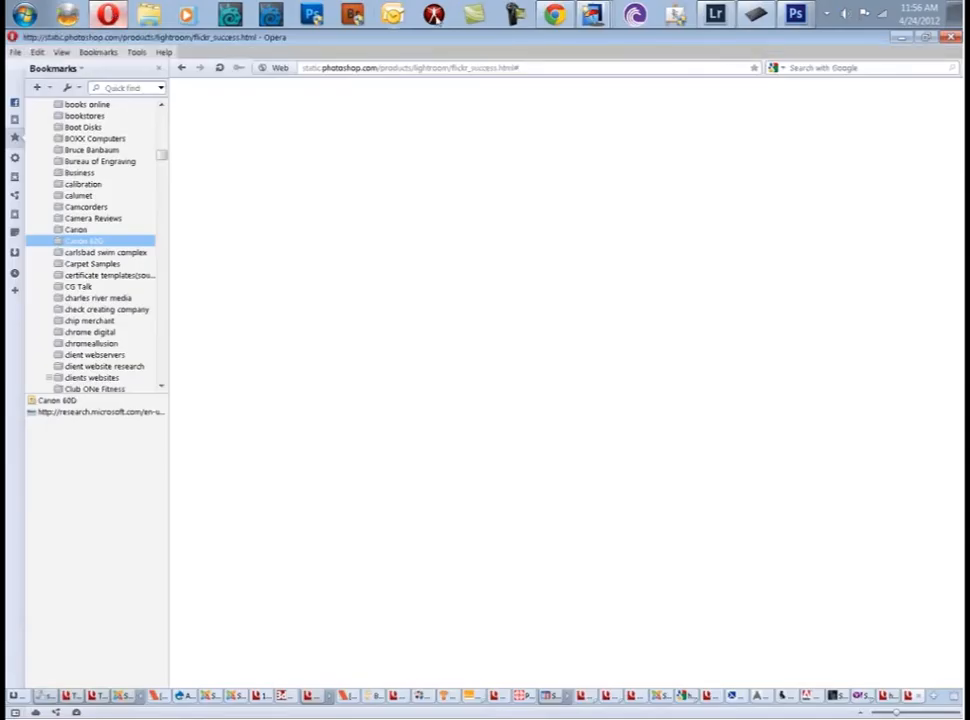
{"action": "left_click", "coordinate": [555, 14]}
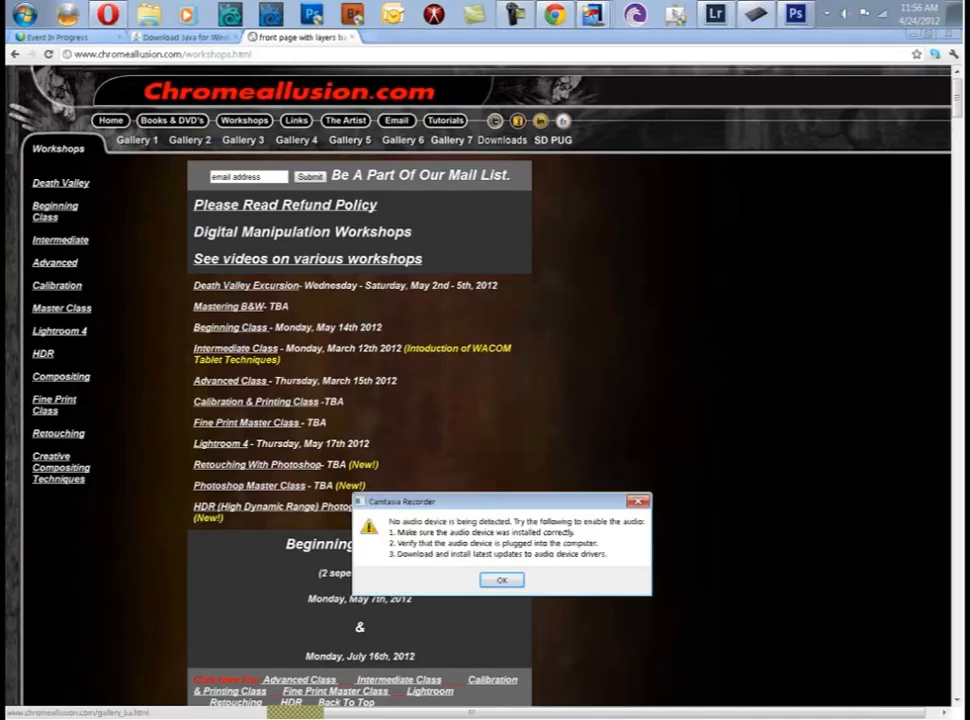
{"action": "left_click", "coordinate": [632, 501]}
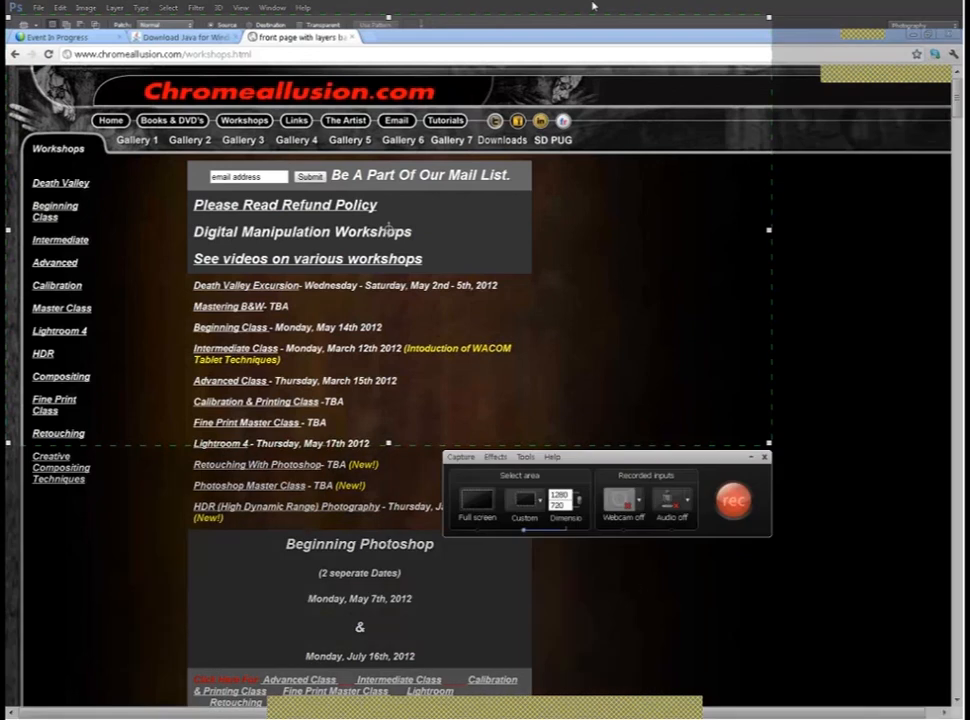
{"action": "key", "text": "super"}
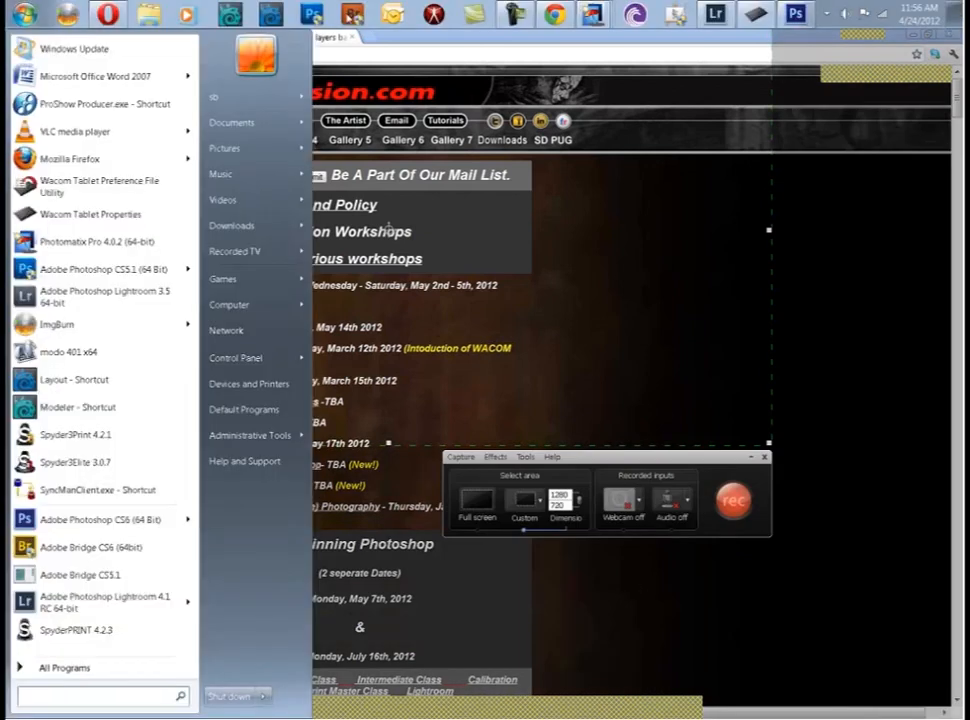
{"action": "left_click", "coordinate": [833, 212]}
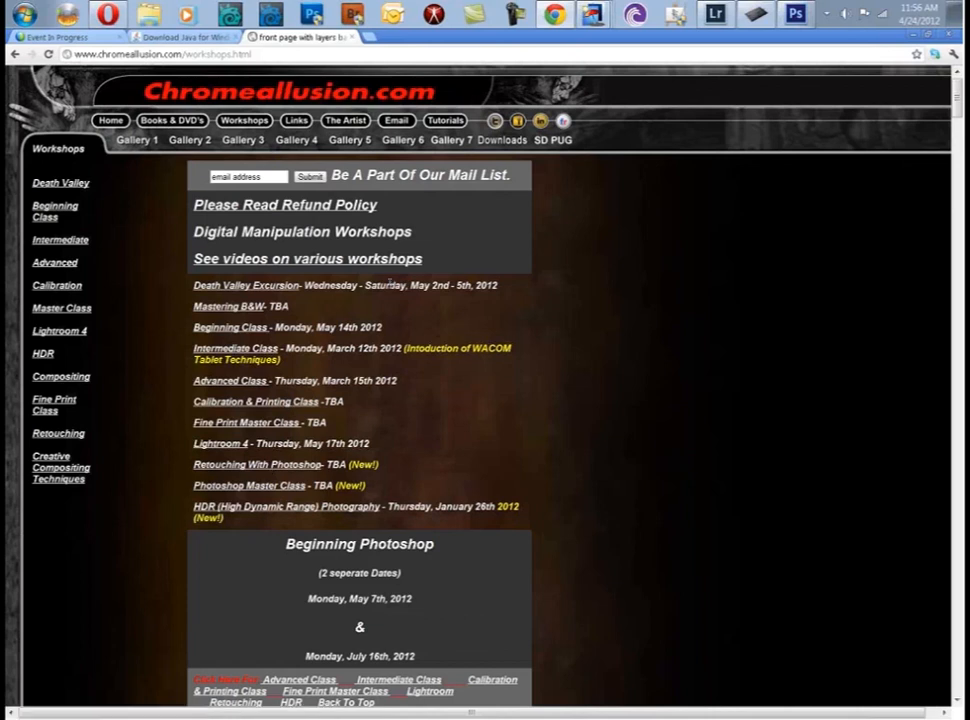
- Review the Death Valley Excursion and Lightroom 4 workshop descriptions, returning to the start of the Workshops page
{"action": "left_click", "coordinate": [284, 289]}
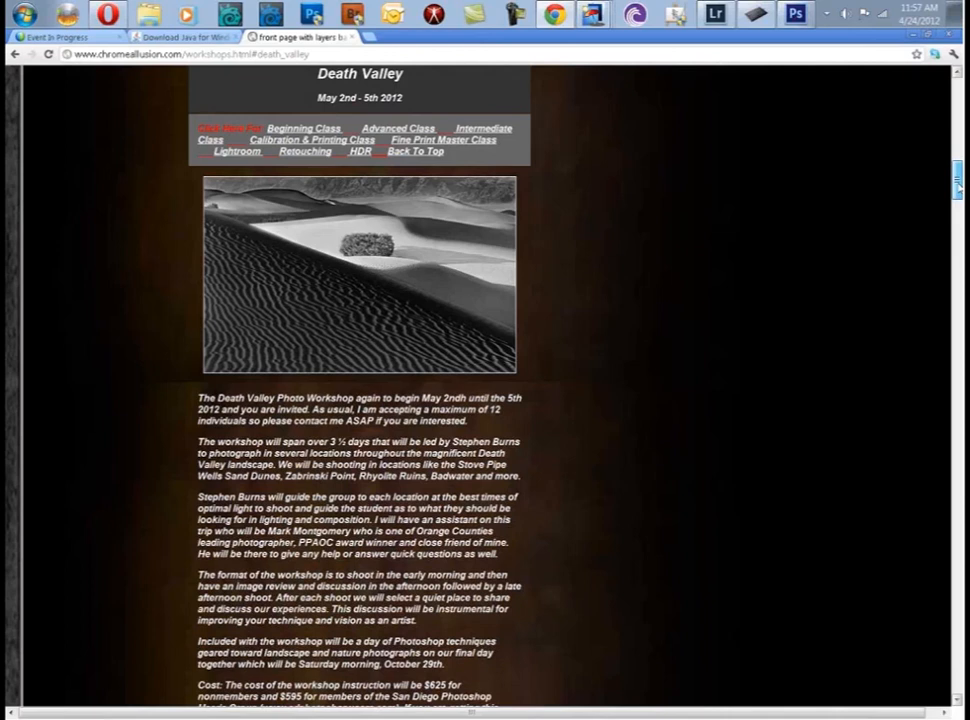
{"action": "left_click_drag", "start_coordinate": [957, 185], "coordinate": [957, 92]}
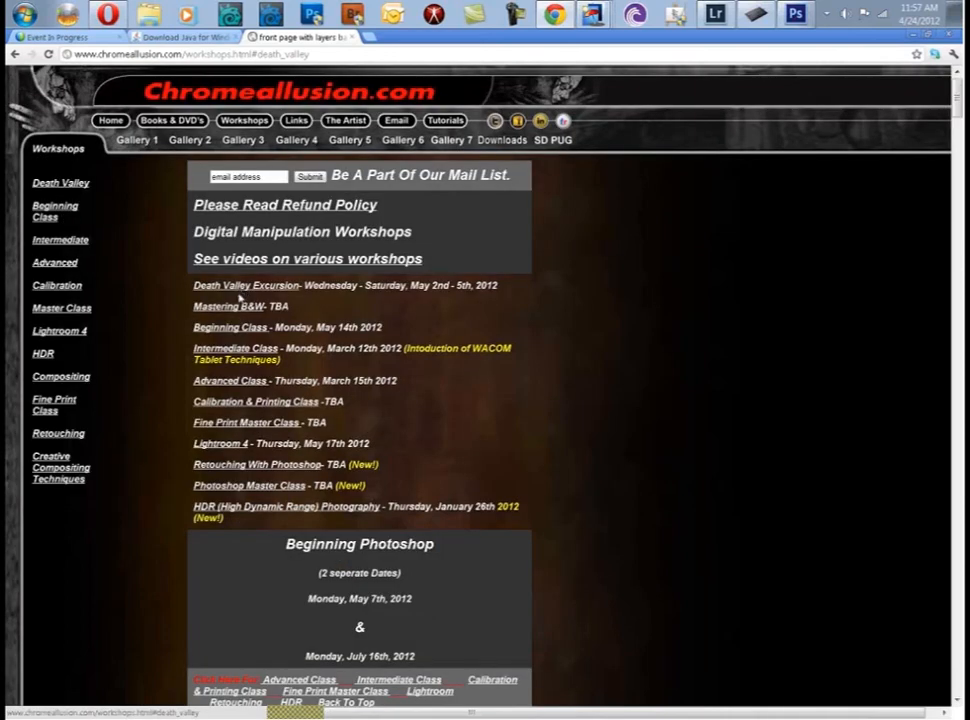
{"action": "left_click", "coordinate": [230, 446]}
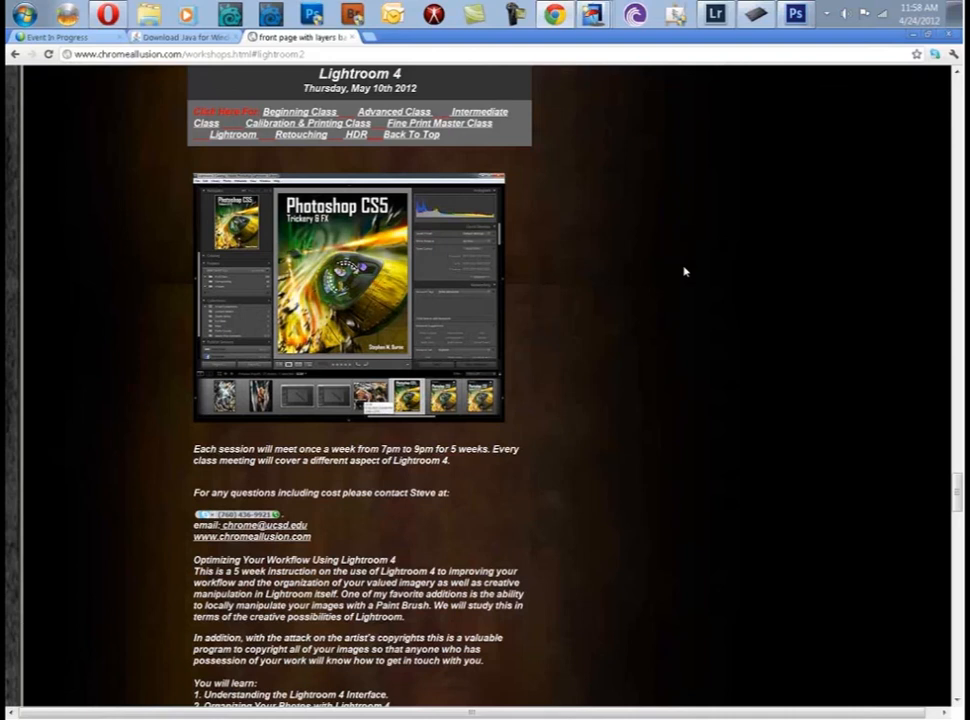
{"action": "scroll", "coordinate": [685, 271], "scroll_direction": "down", "scroll_amount": 1}
{"action": "scroll", "coordinate": [685, 271], "scroll_direction": "down", "scroll_amount": 1}
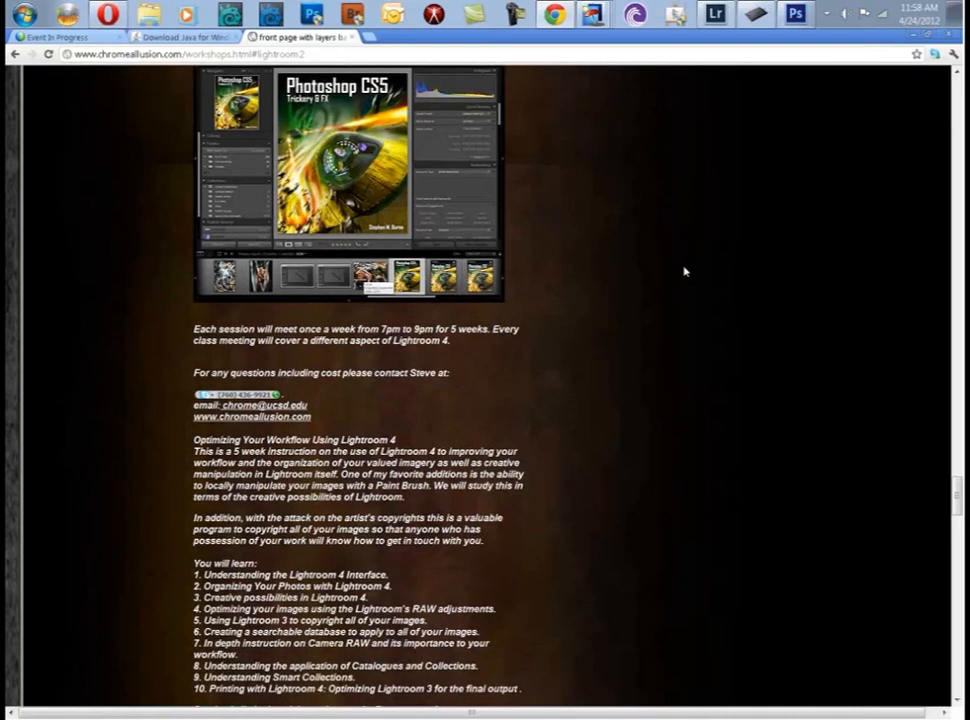
{"action": "scroll", "coordinate": [910, 250], "scroll_direction": "down", "scroll_amount": 10}
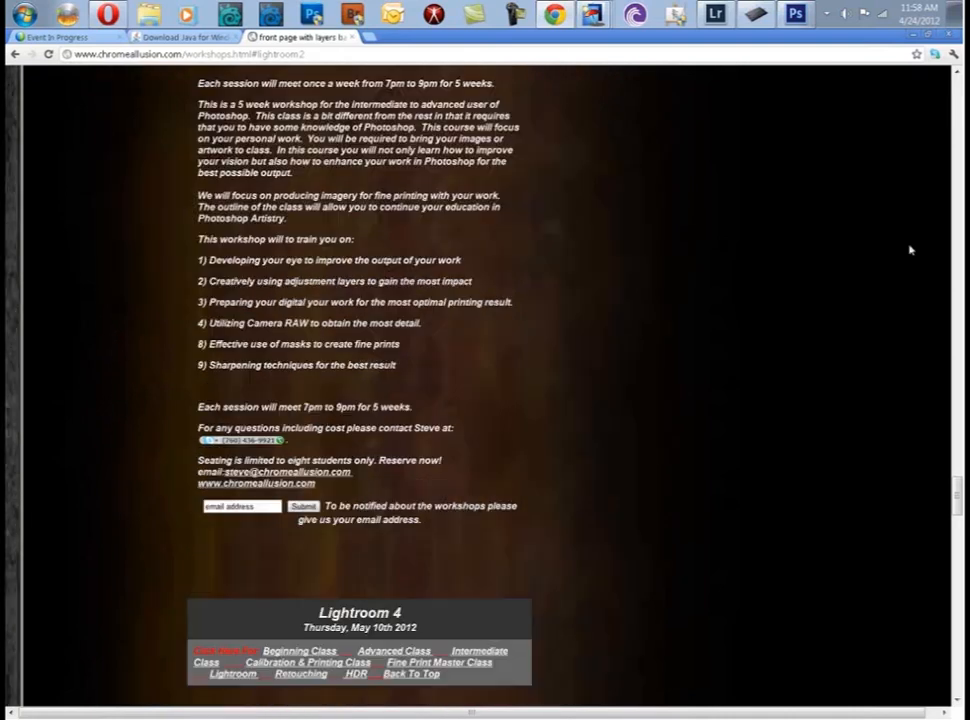
{"action": "left_click_drag", "start_coordinate": [957, 505], "coordinate": [917, 65]}
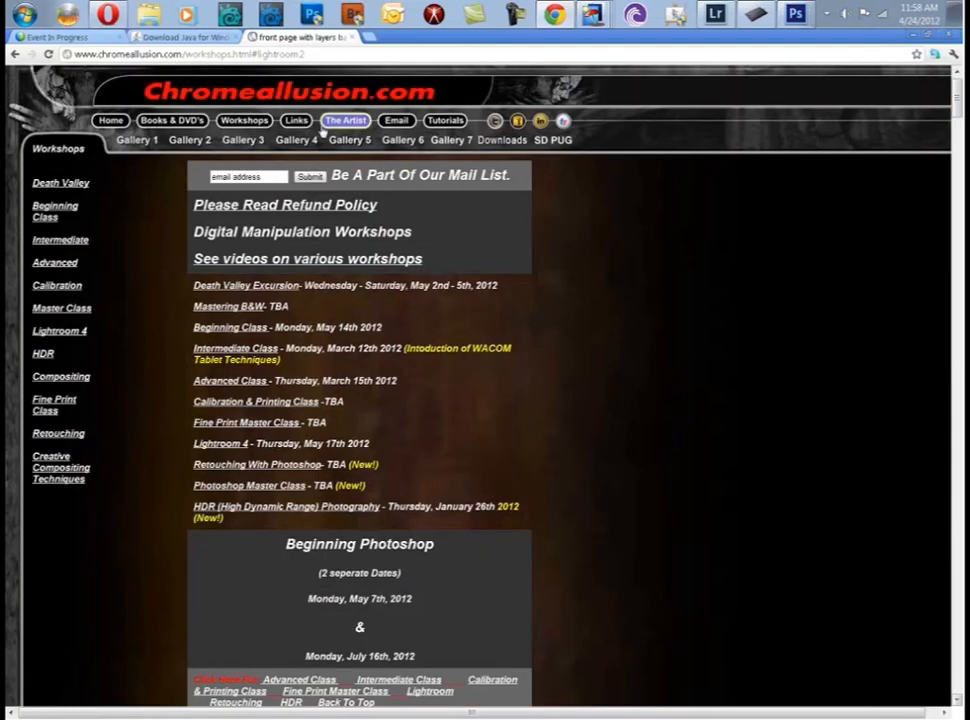